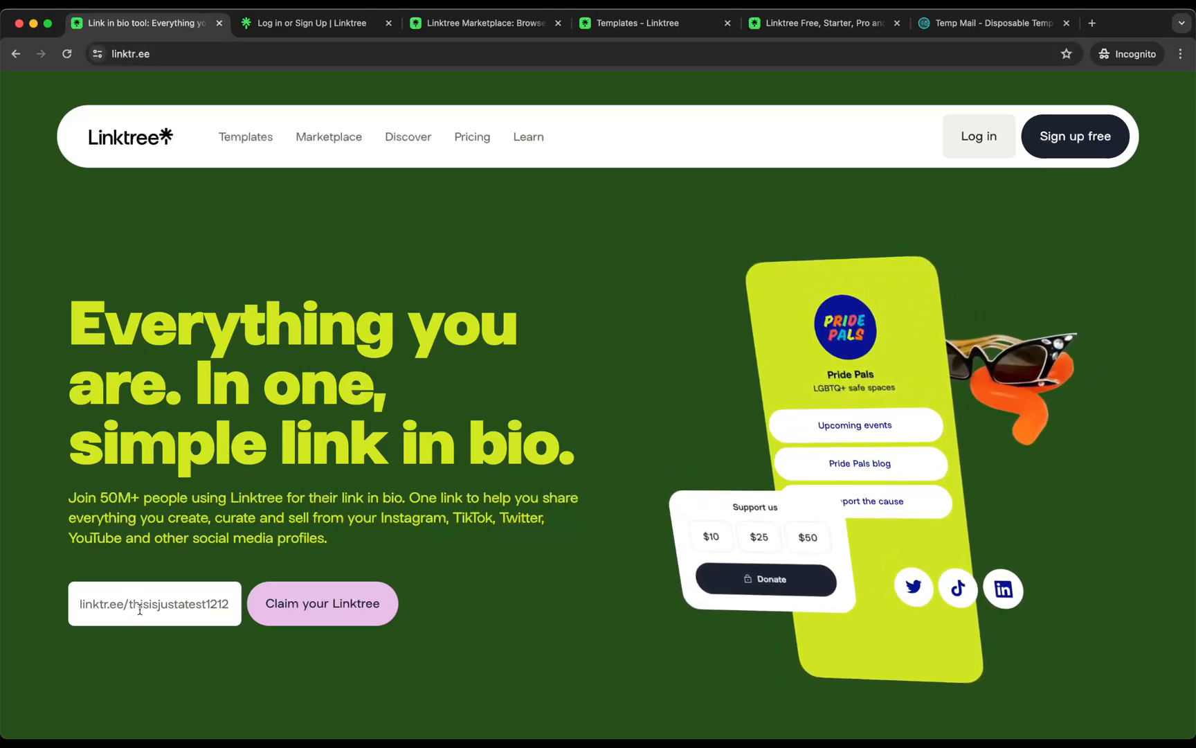
Claim the Linktree username thisisjustatest1212 and create the account with the e-mail address and an account password
double_click(162, 607)
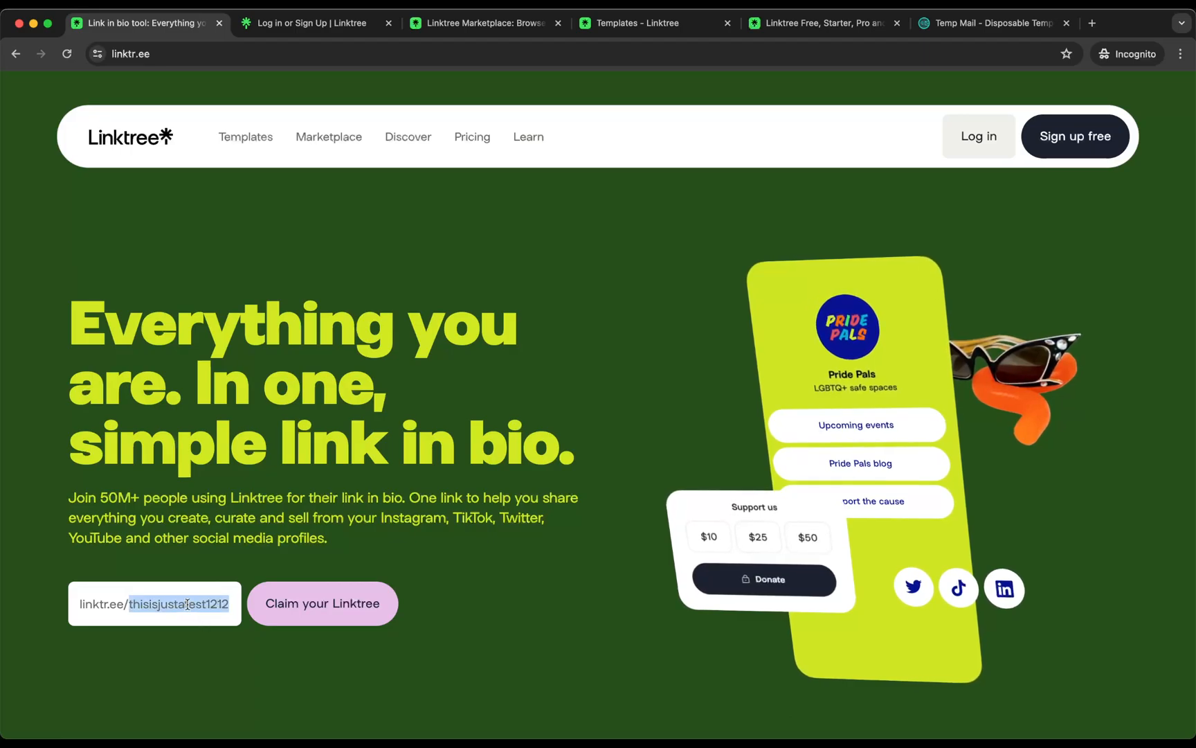
click(188, 606)
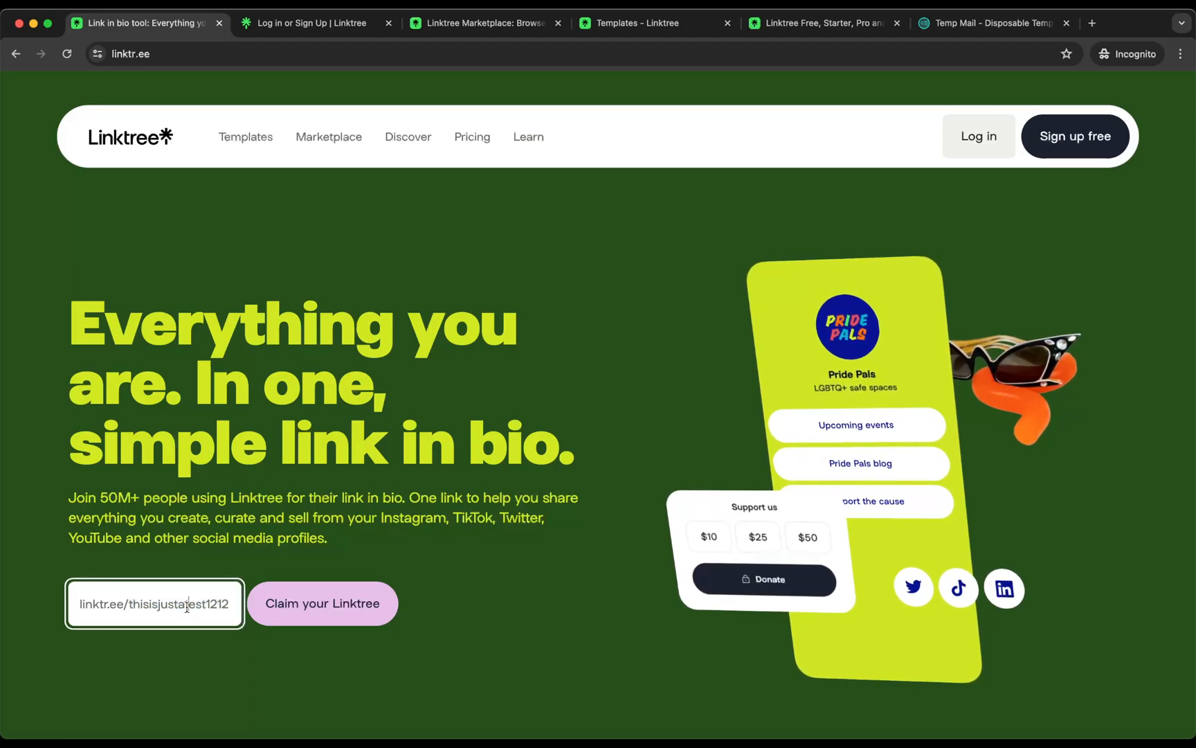
click(277, 603)
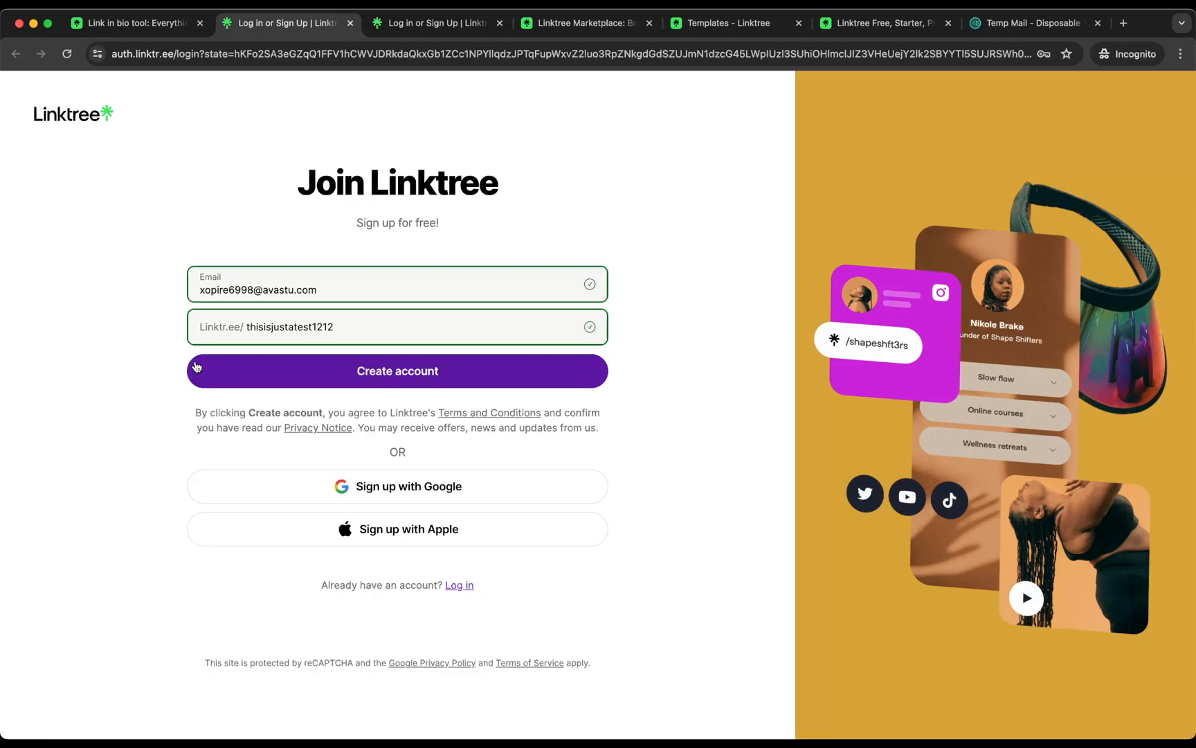
click(197, 368)
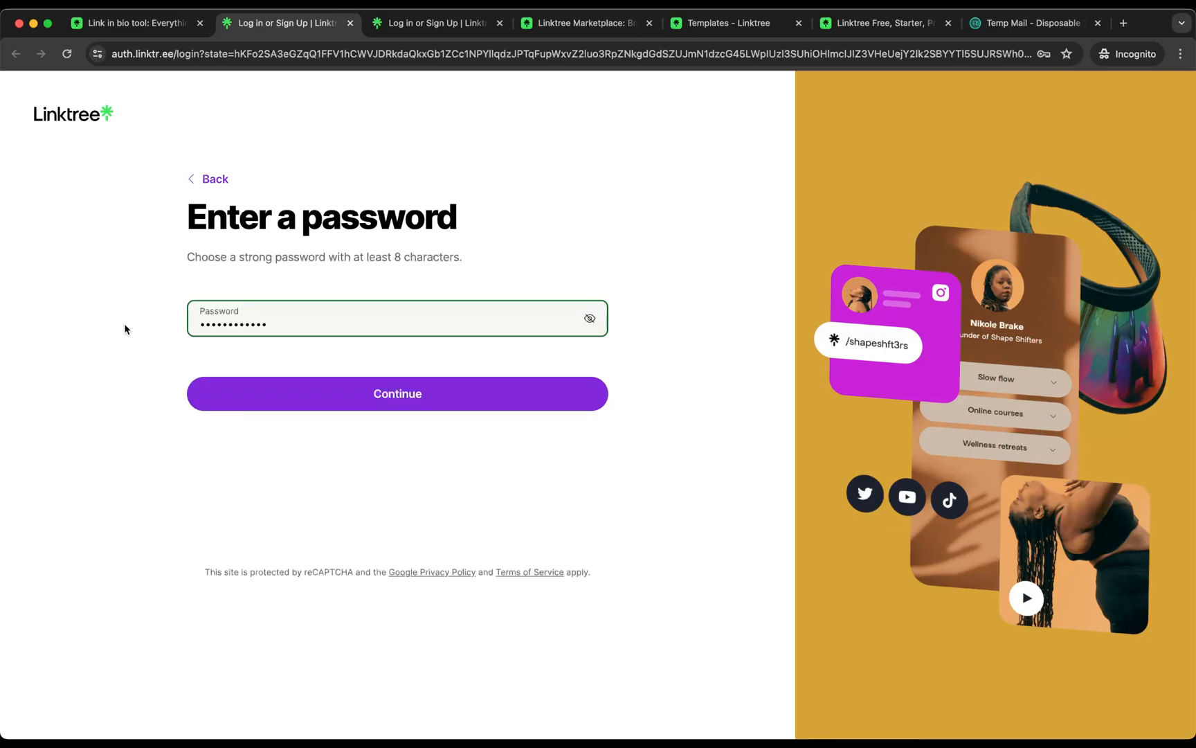
click(218, 394)
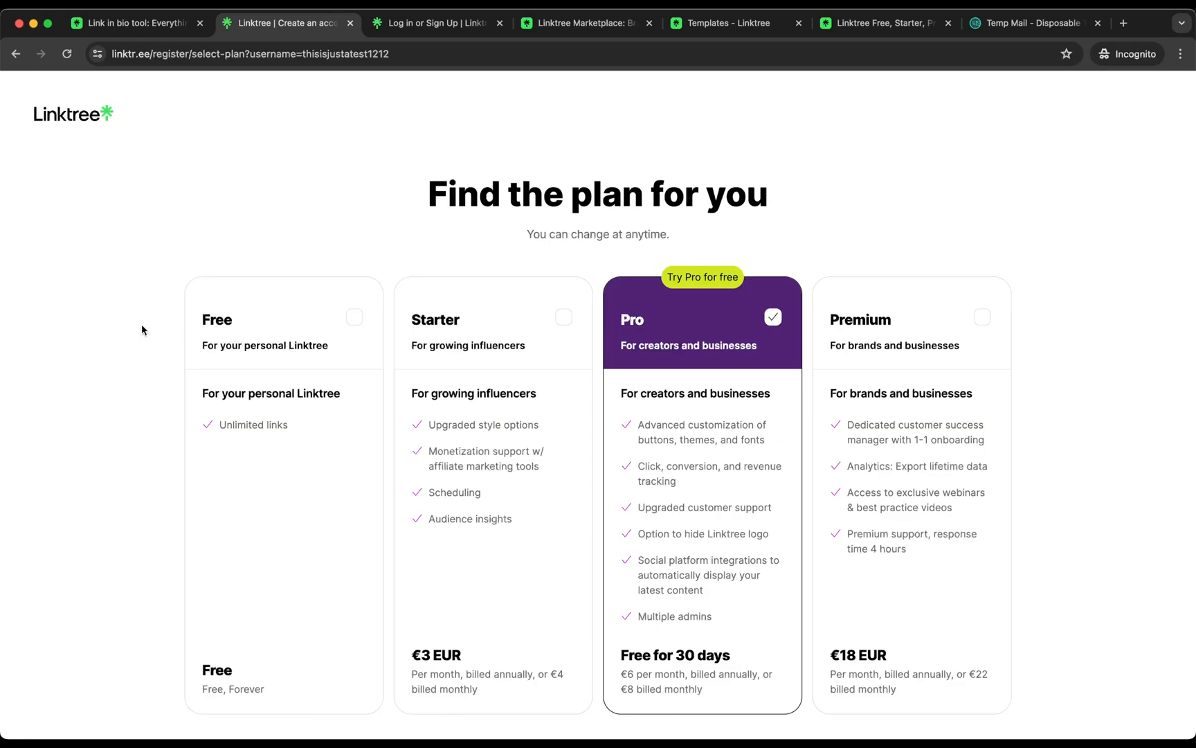
Choose the Free plan for the new Linktree account
scroll(142, 330, down, 2)
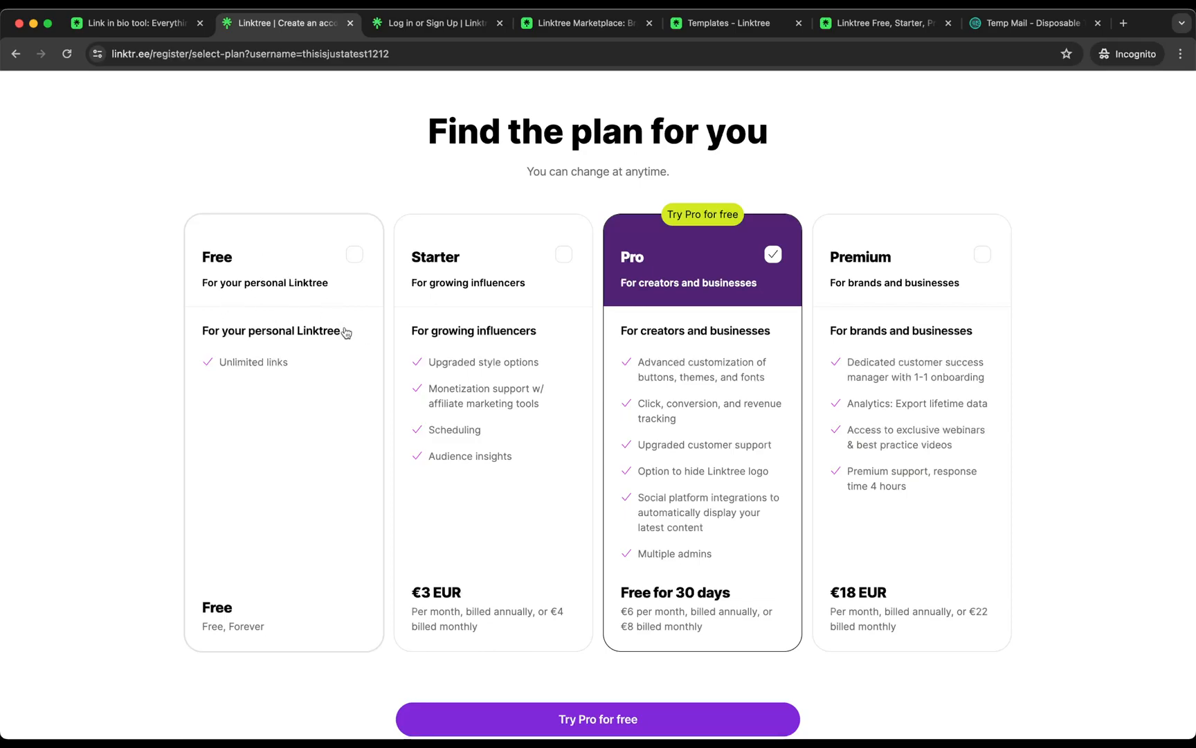
scroll(330, 329, down, 2)
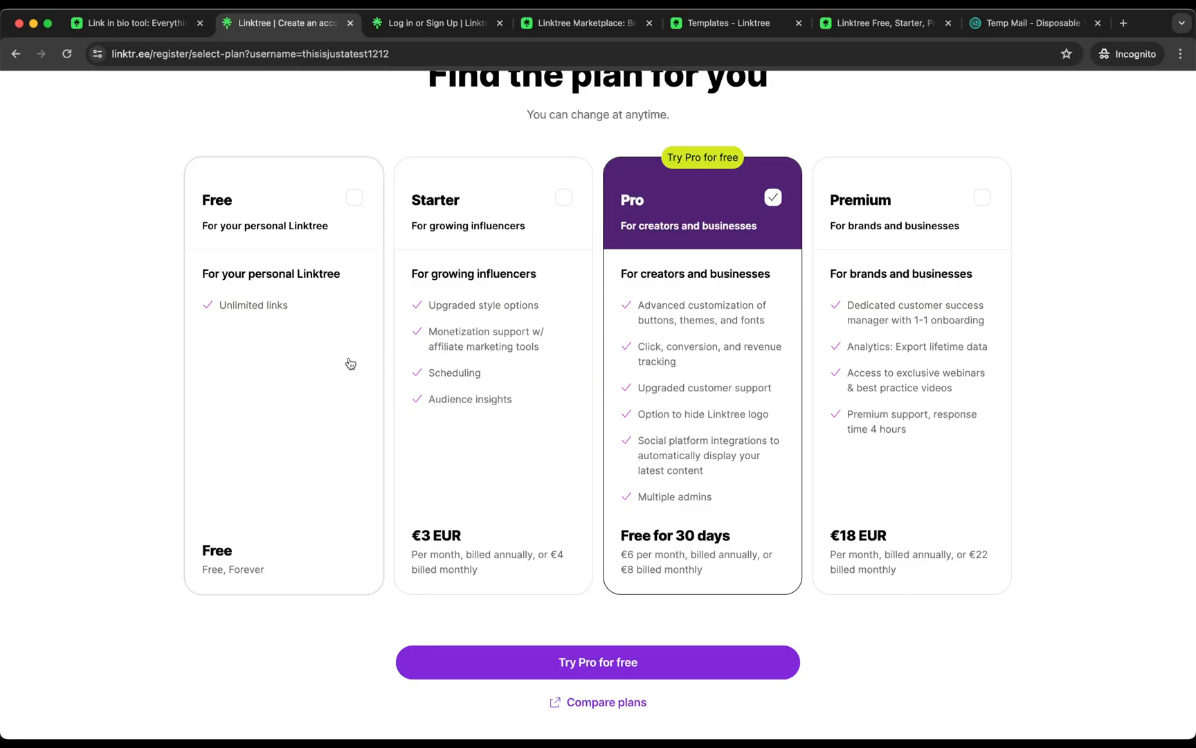
click(316, 331)
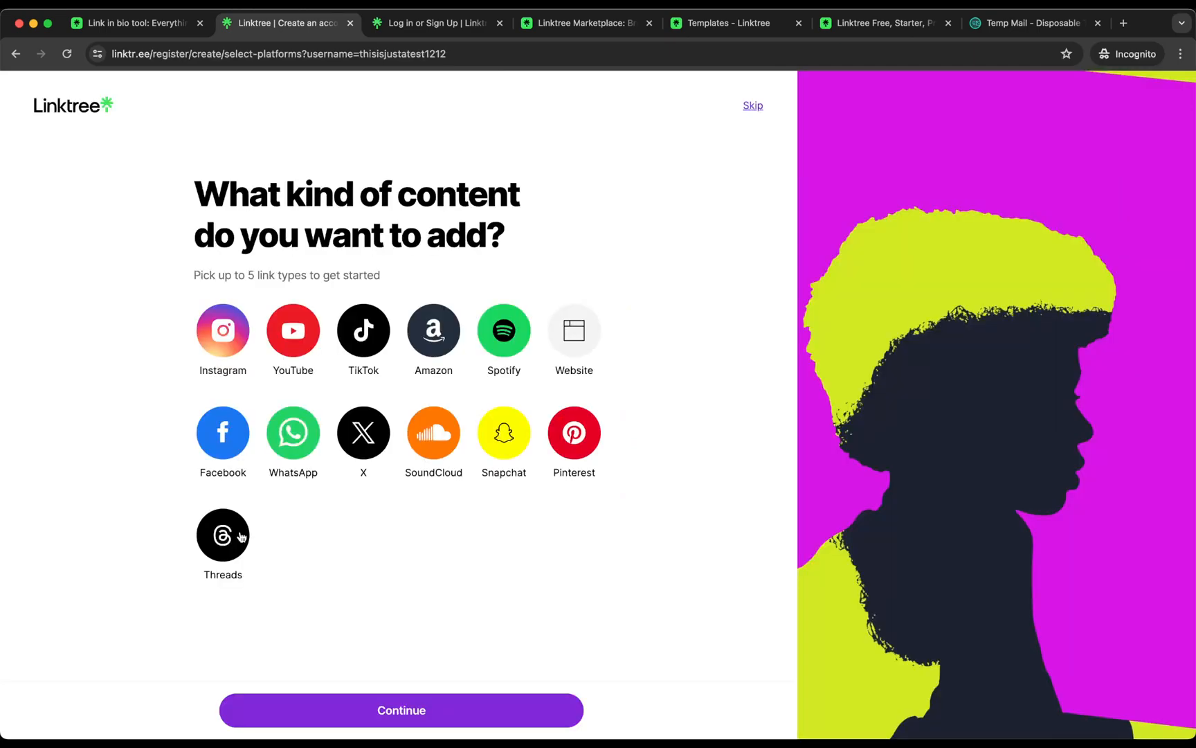
Choose Instagram as the kind of content to add
triple_click(199, 193)
click(322, 236)
click(231, 348)
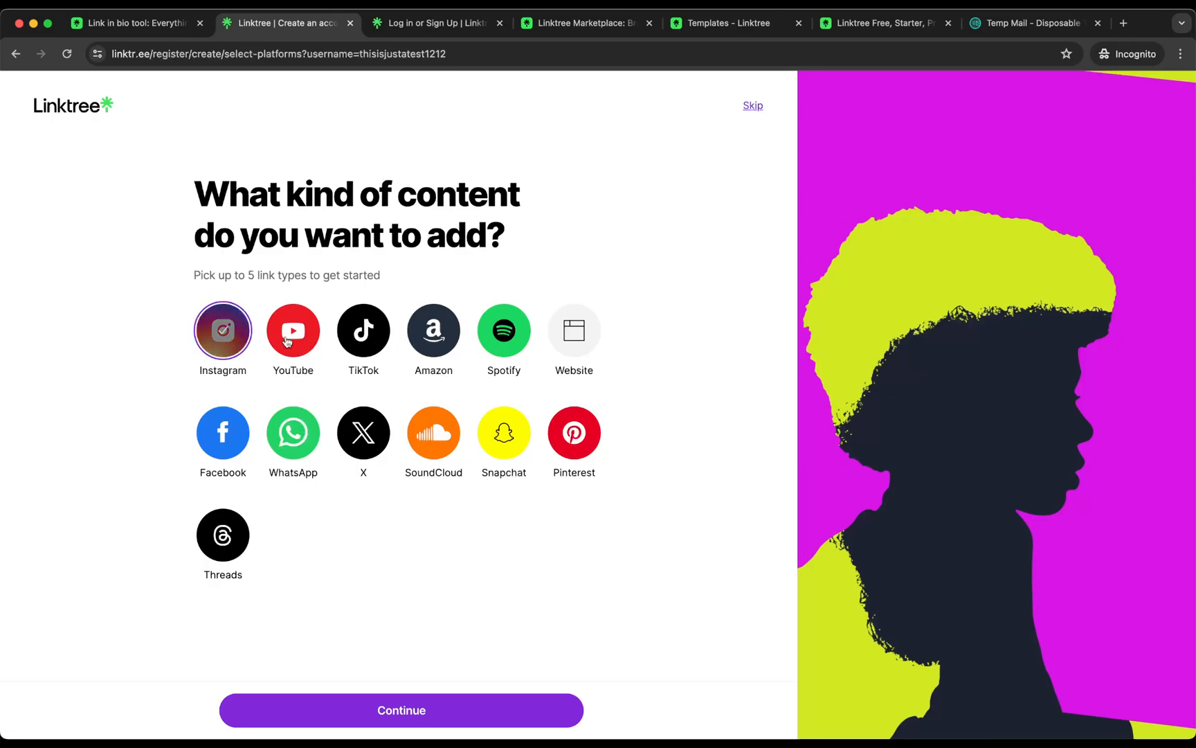
click(287, 341)
click(355, 351)
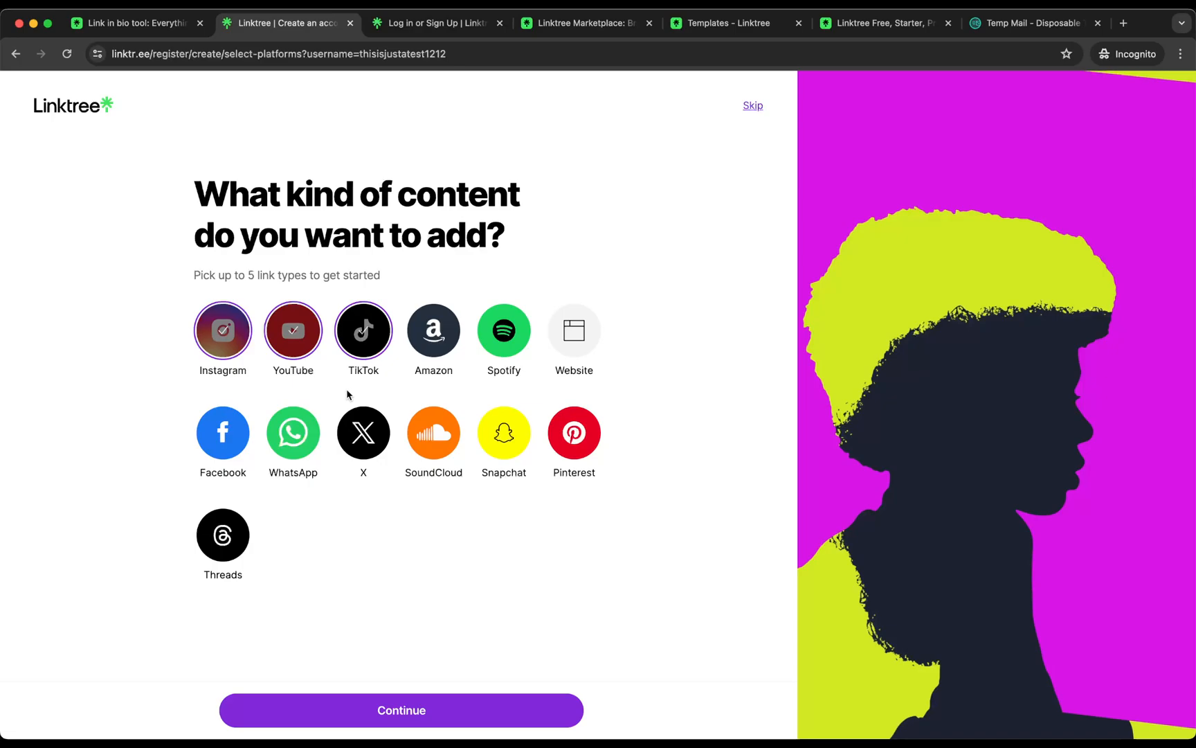
click(348, 346)
click(269, 339)
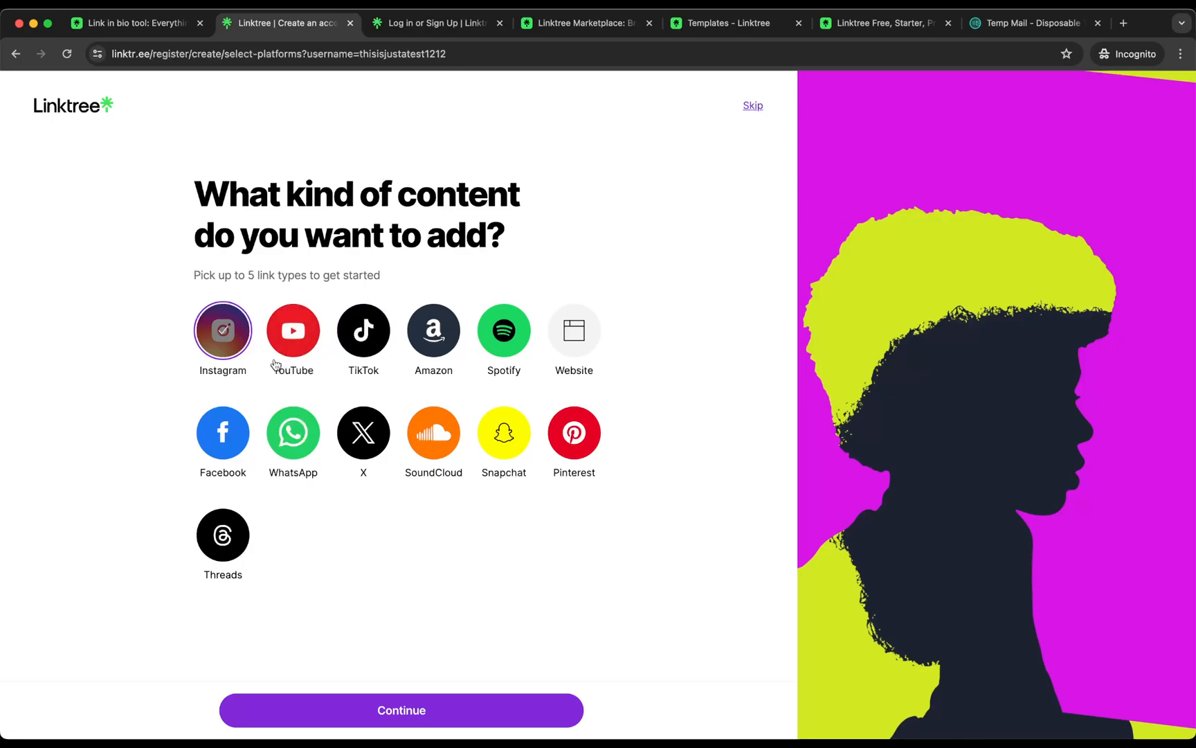
click(336, 702)
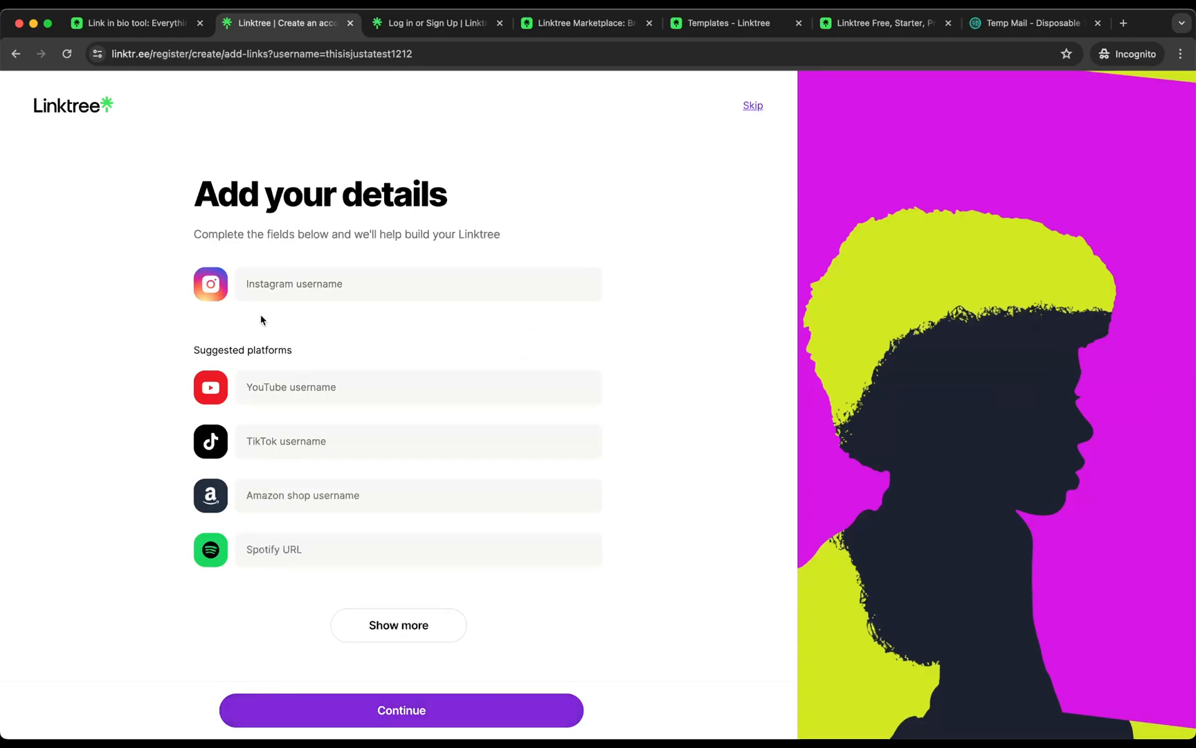
click(257, 272)
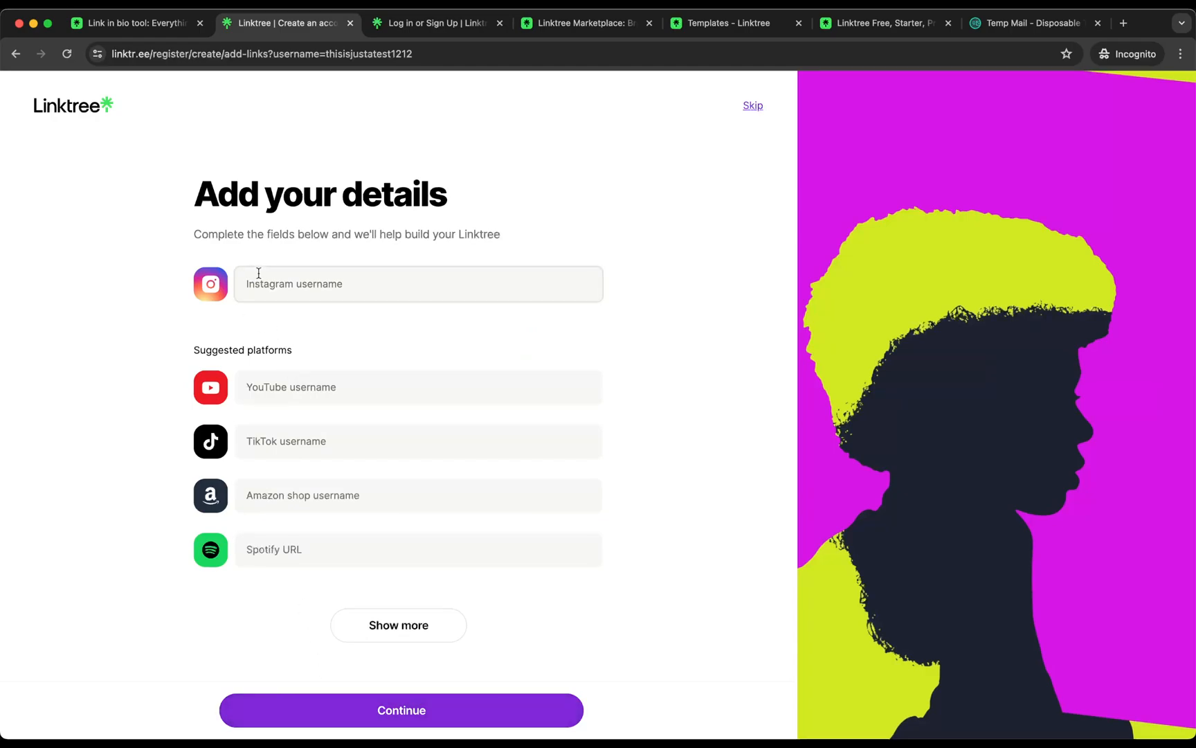
click(169, 275)
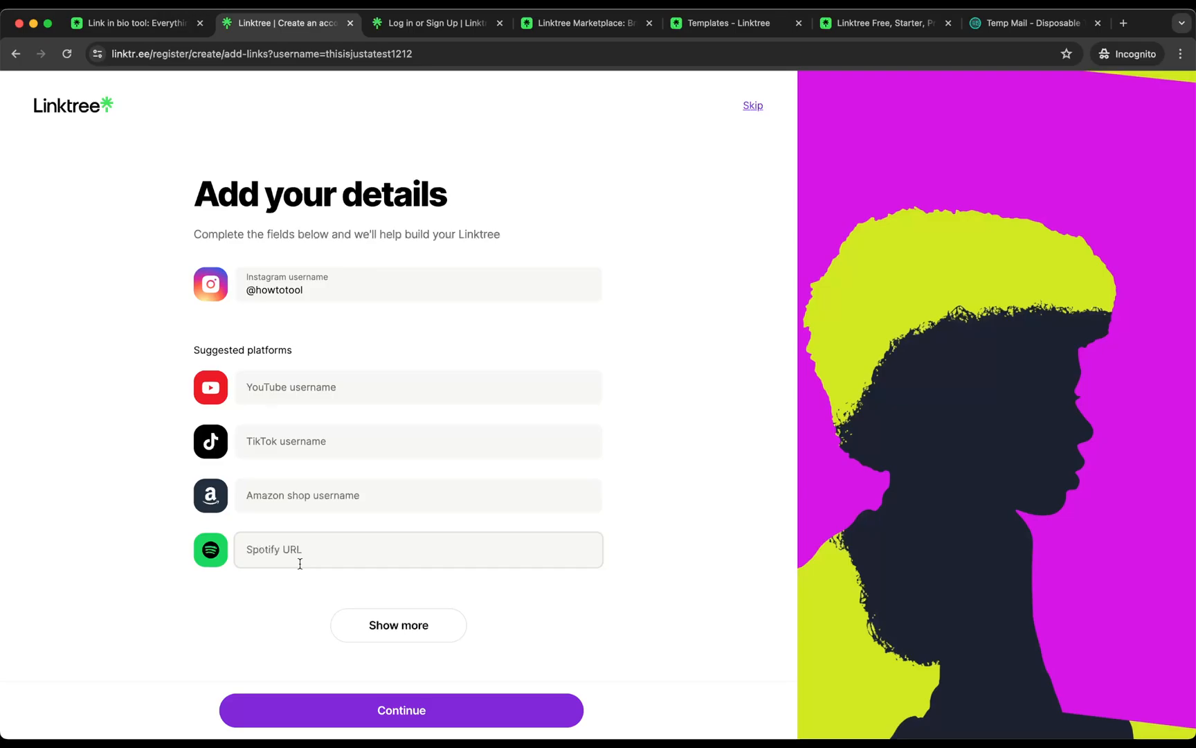
click(318, 711)
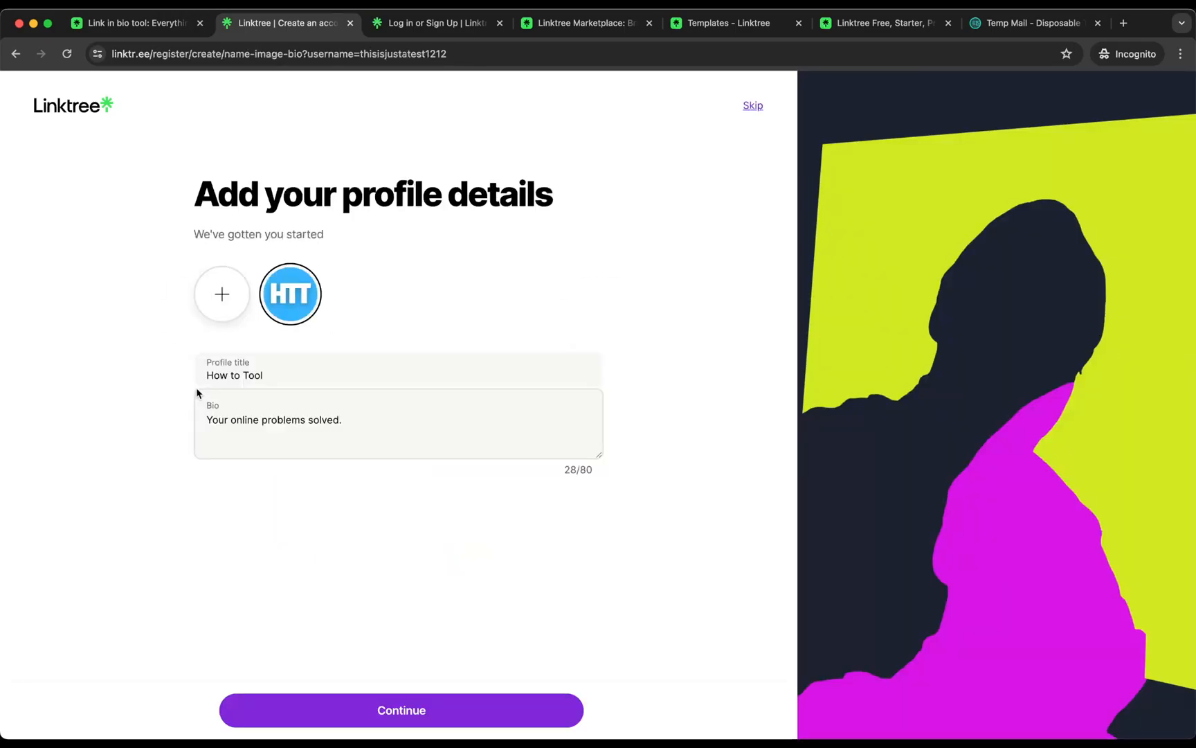
Accept the prefilled profile title and bio, and include the suggested How to Tool YouTube link when building the Linktree
click(222, 419)
click(309, 702)
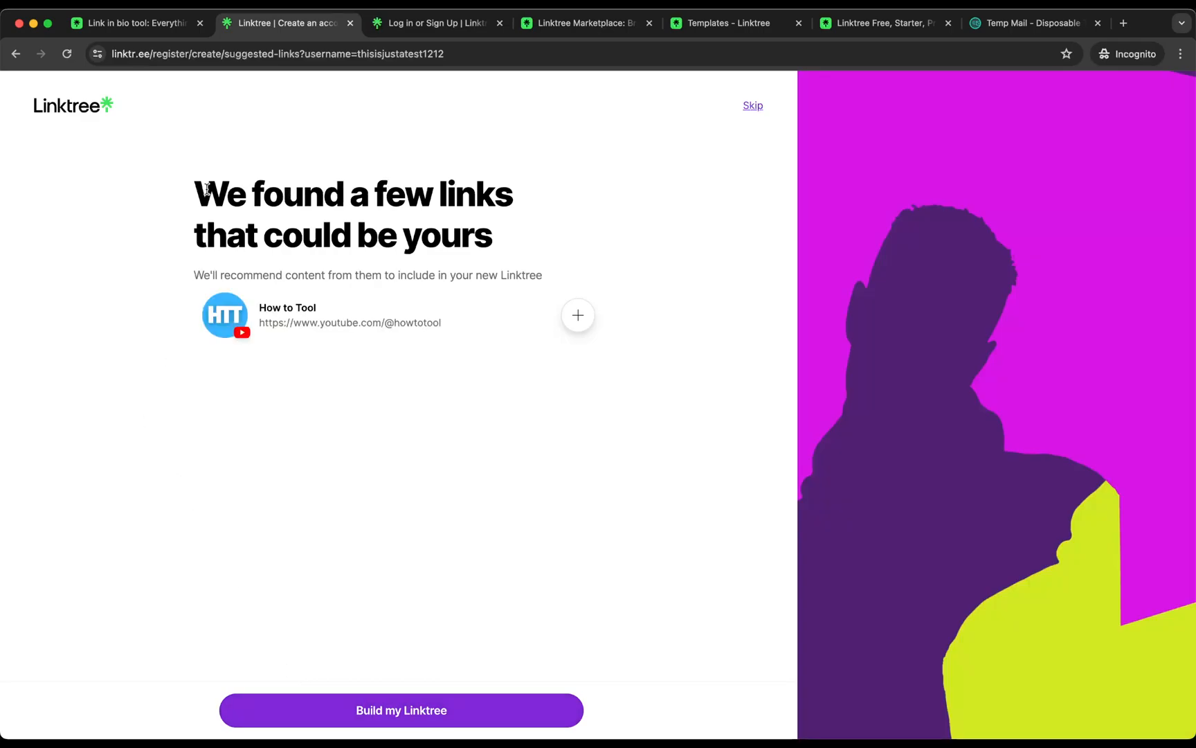
drag(195, 184, 332, 234)
click(331, 234)
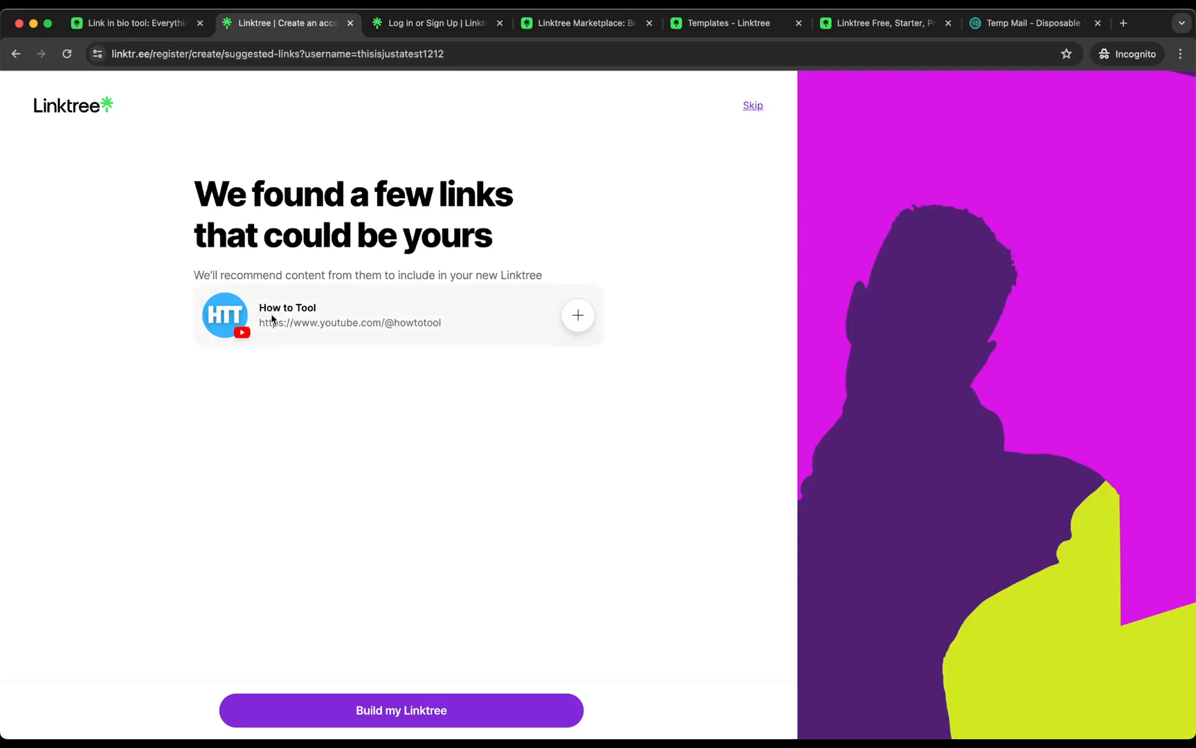
click(572, 319)
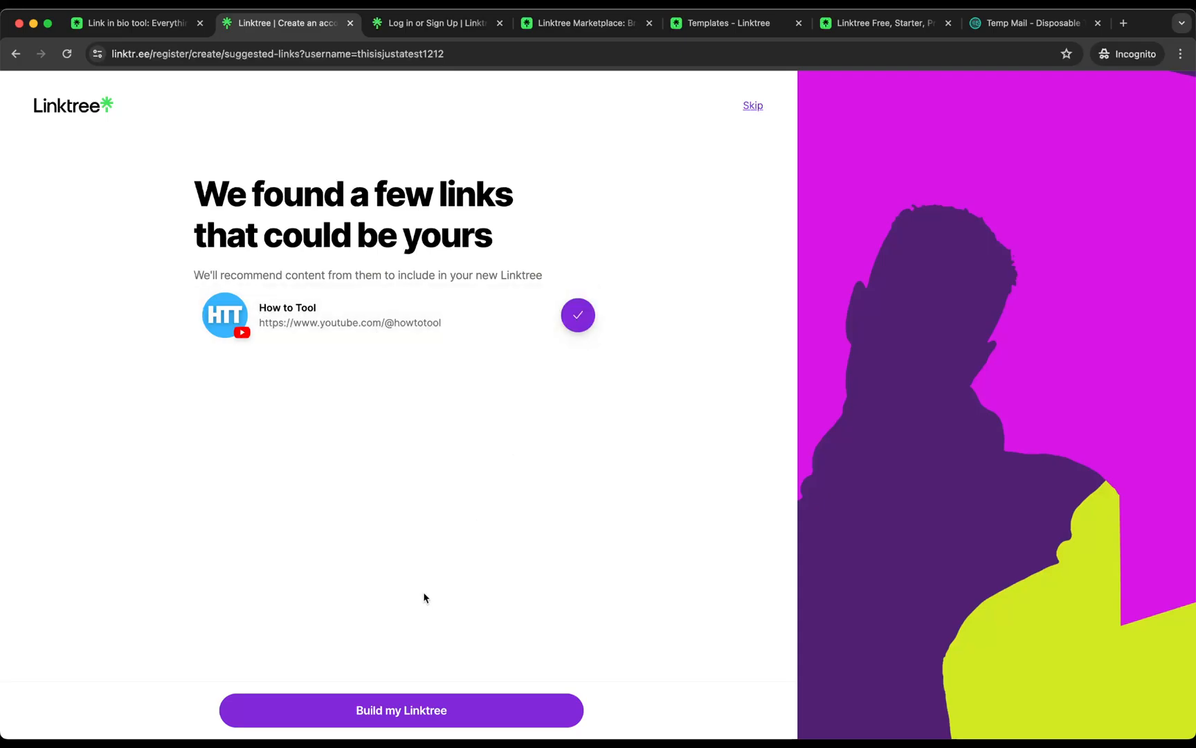
click(398, 709)
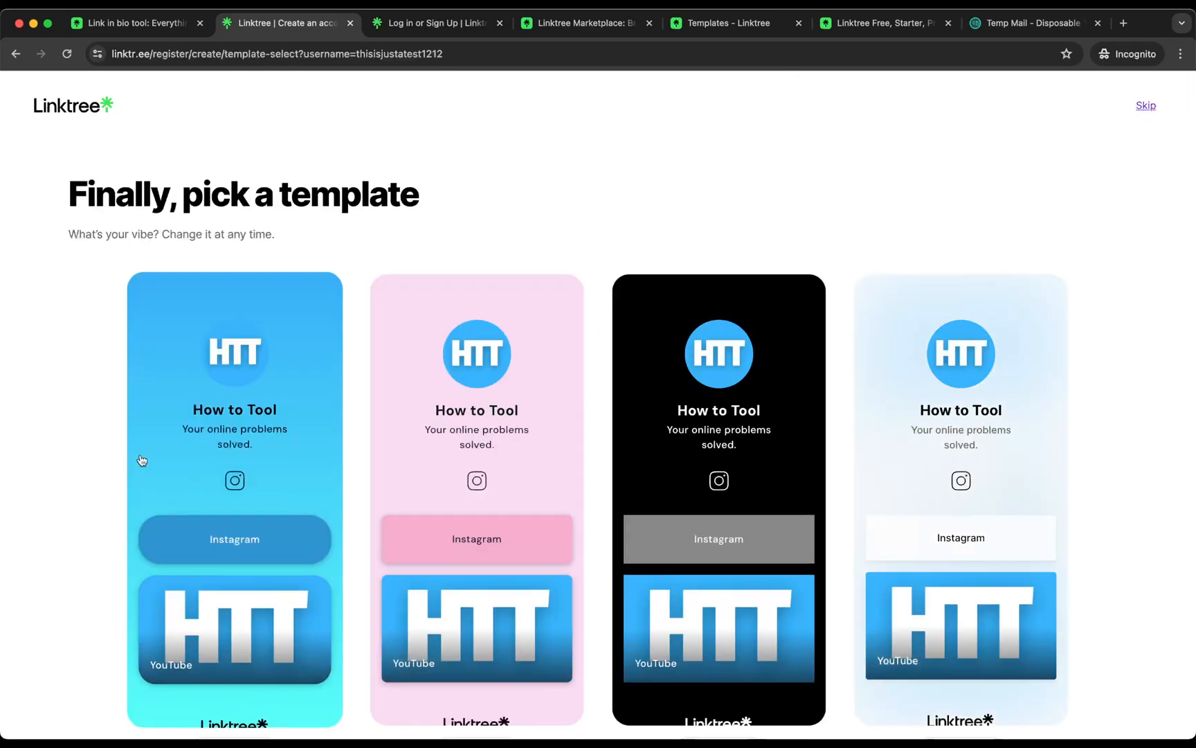
Use the blue gradient template with rounded buttons and complete the account setup after the e-mail verification
scroll(85, 407, down, 2)
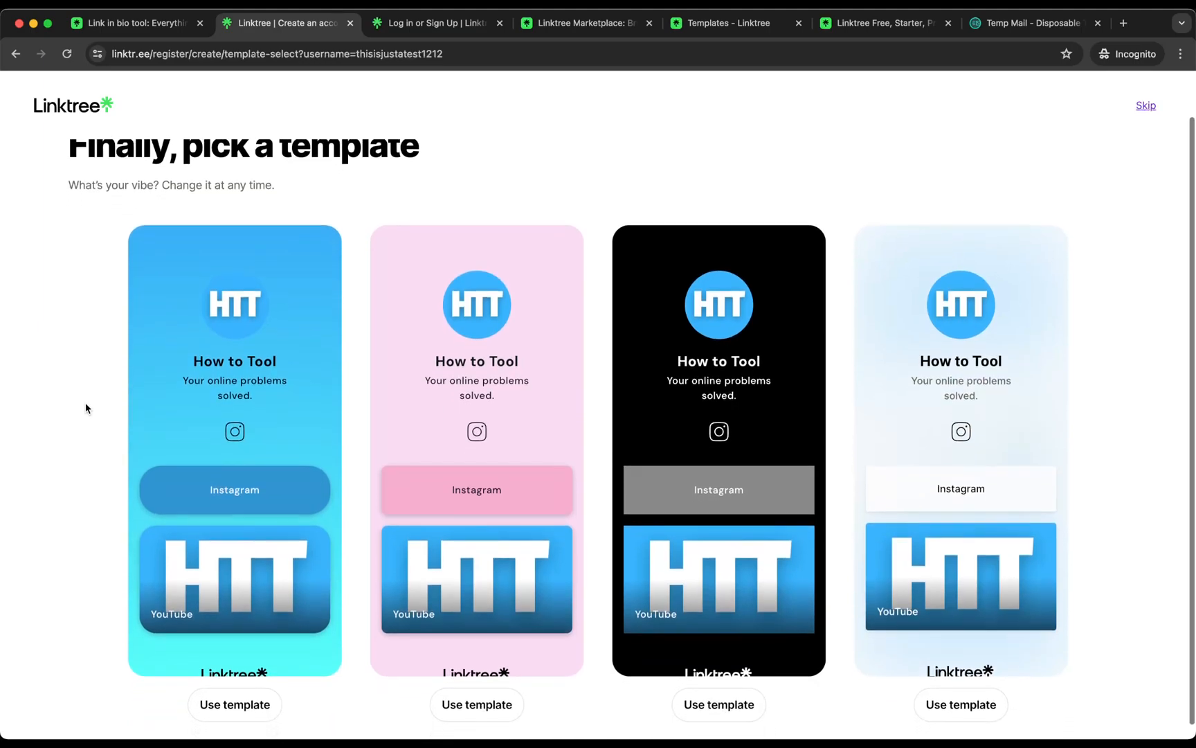
scroll(85, 405, down, 1)
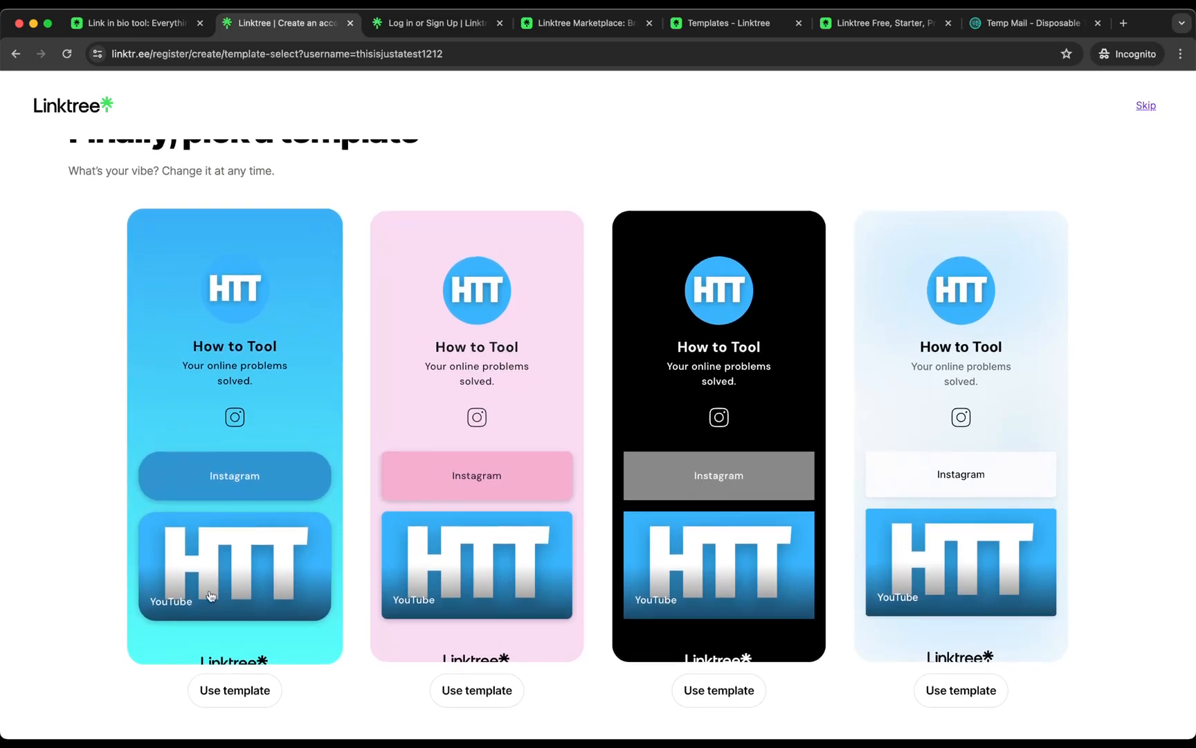
click(223, 690)
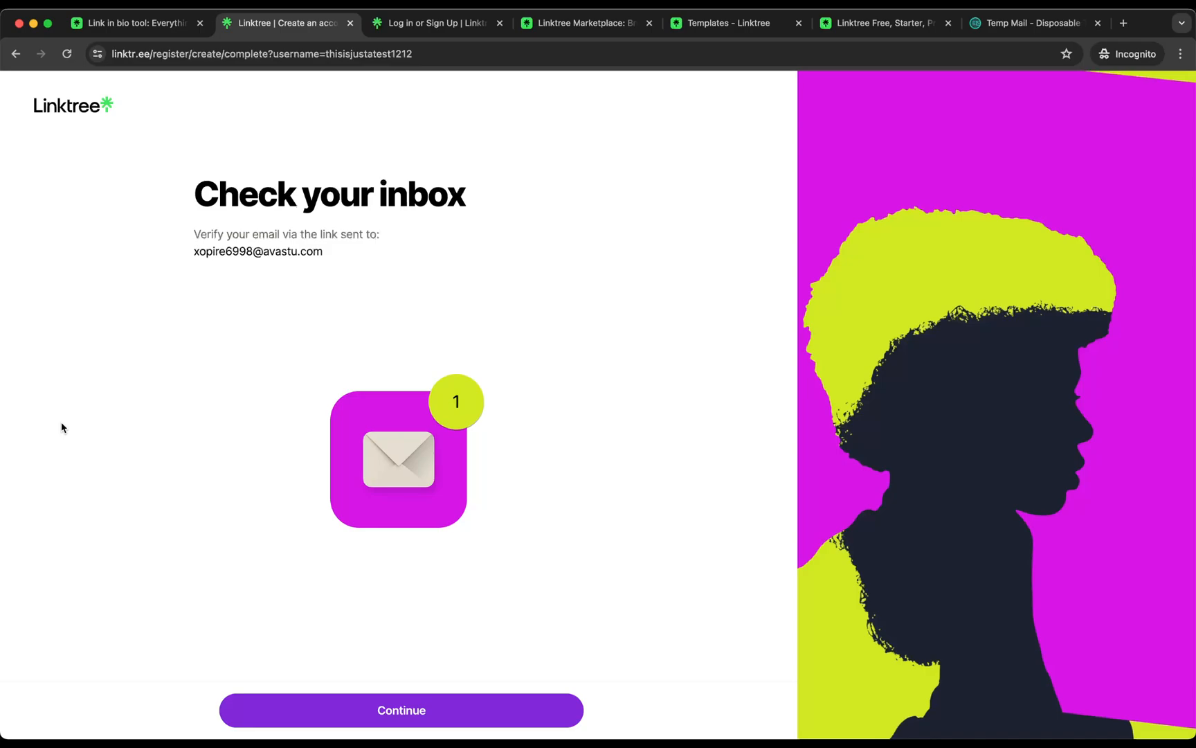
click(326, 711)
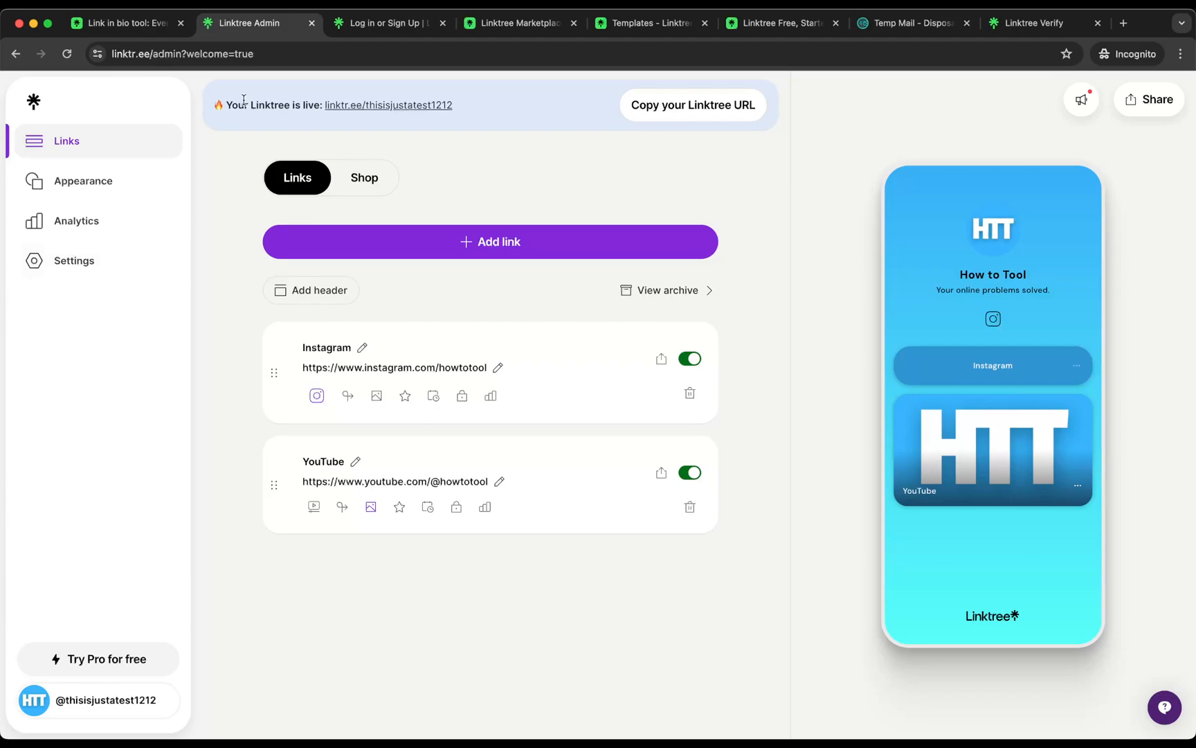
Look over the admin dashboard, collapsing and restoring the navigation sidebar and viewing the Appearance and Analytics pages
drag(225, 105, 305, 106)
click(335, 119)
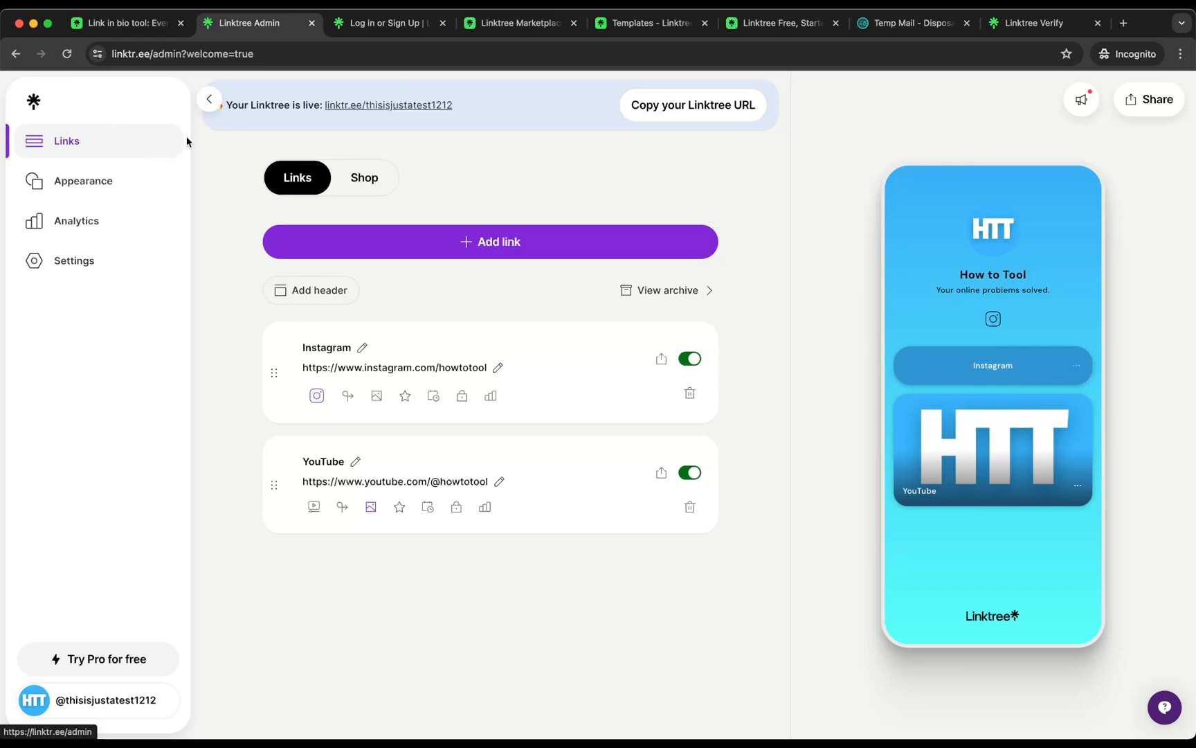
click(209, 99)
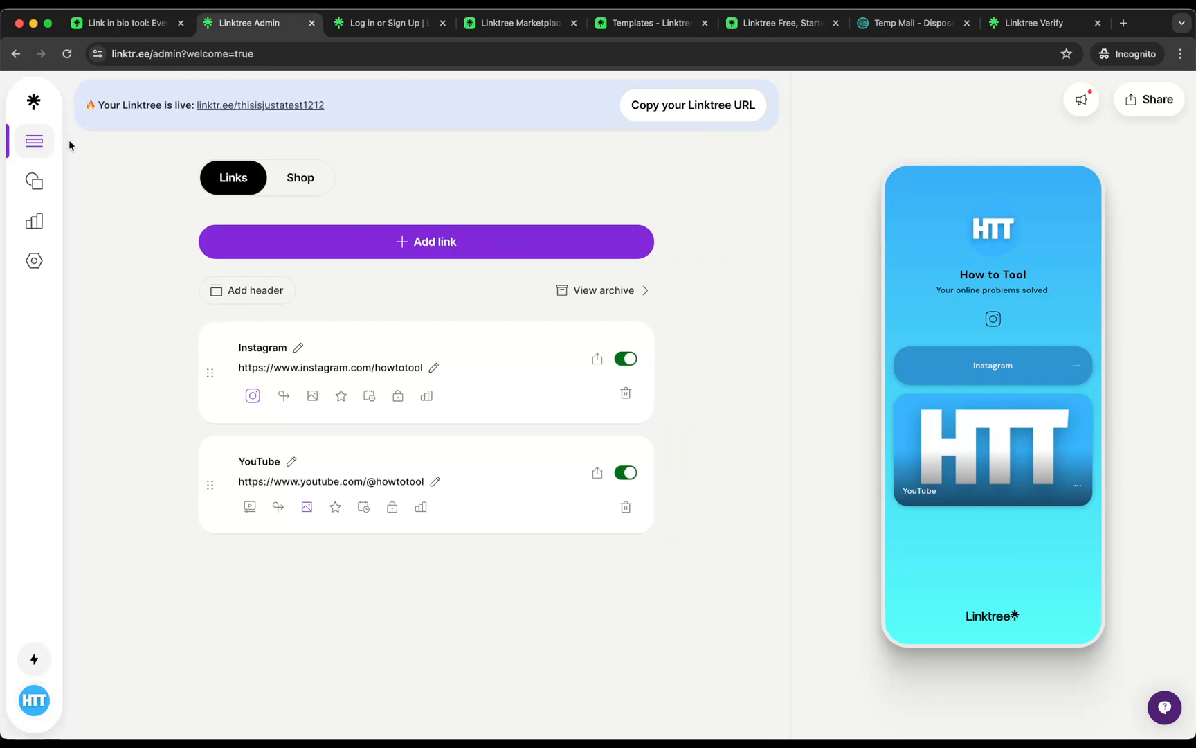
click(81, 99)
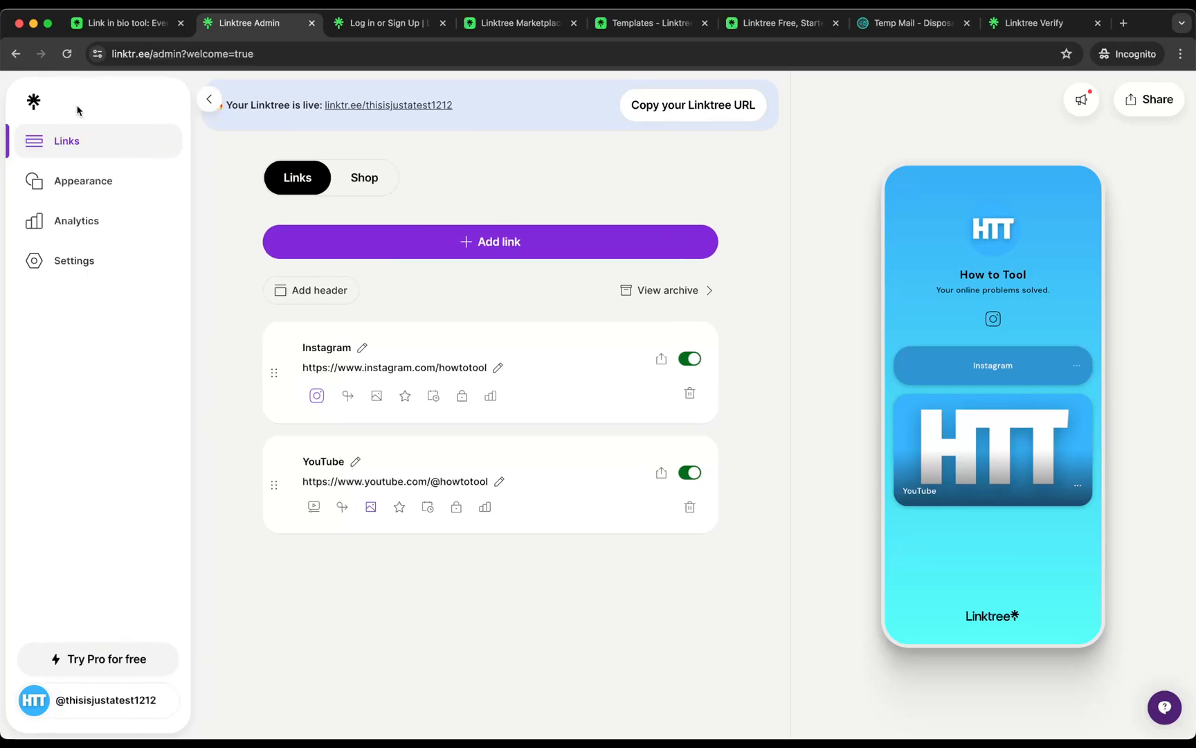
click(94, 193)
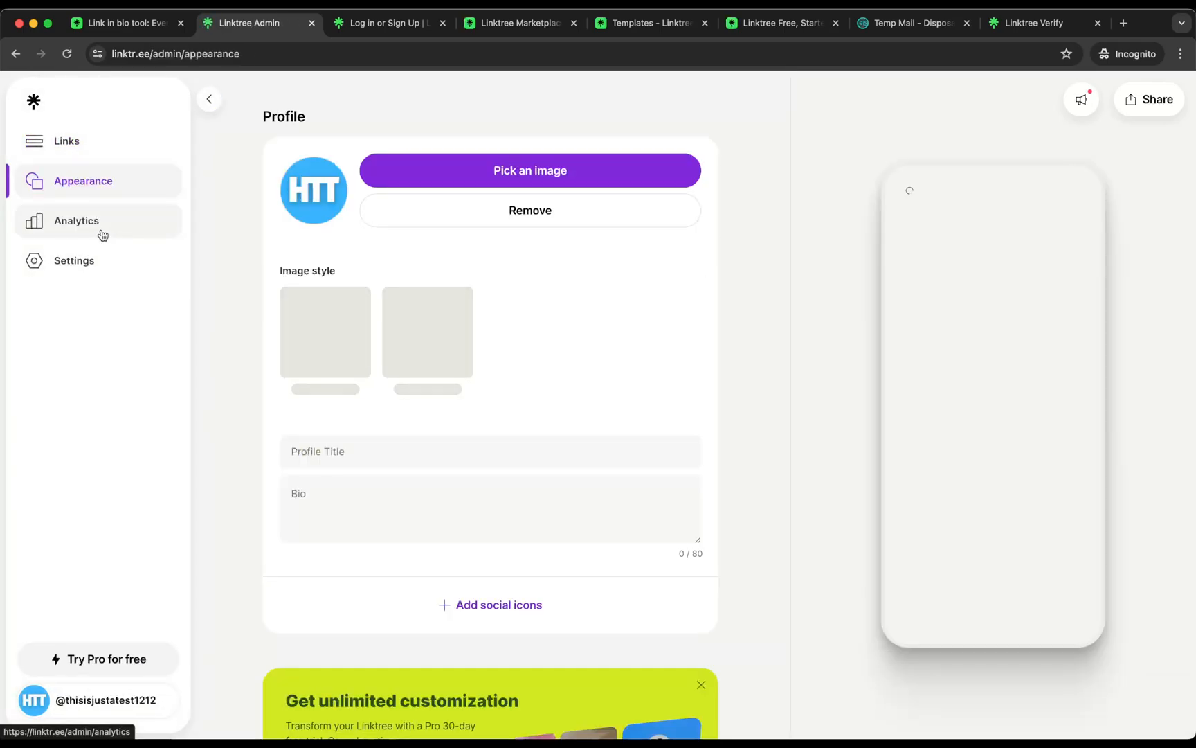
click(103, 234)
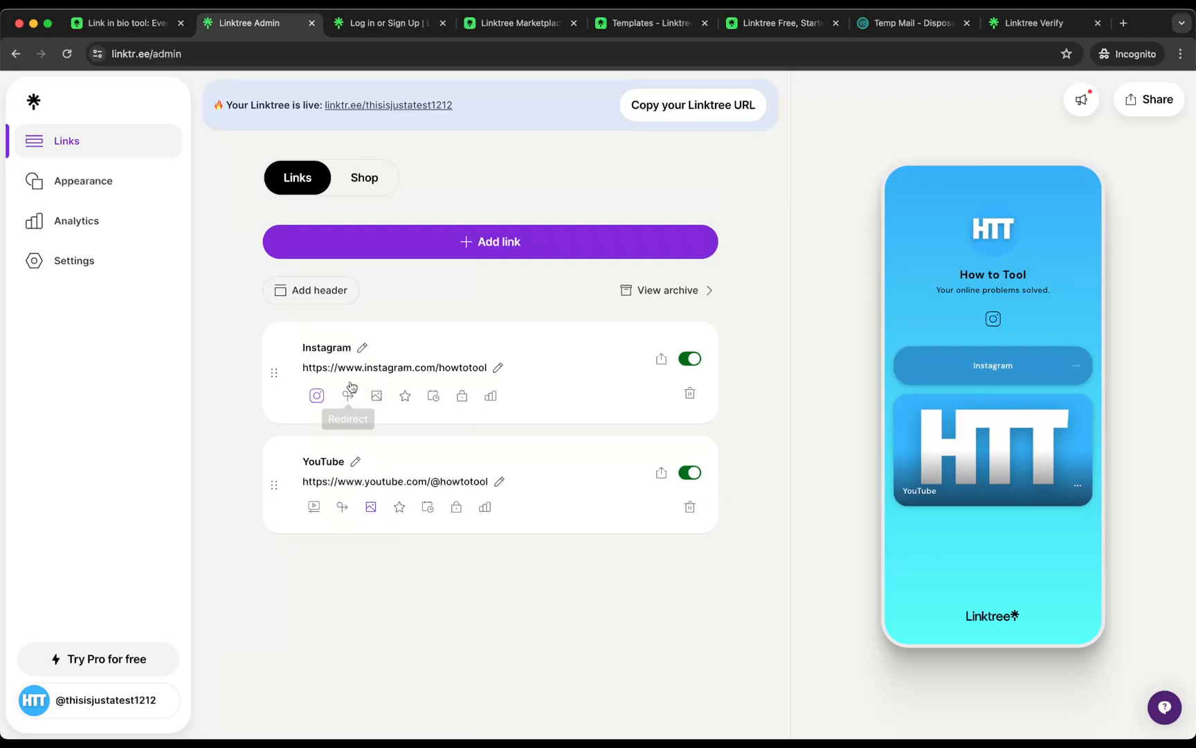
Add a new link with the URL test.com to the Linktree
click(293, 255)
click(317, 303)
text(gt)
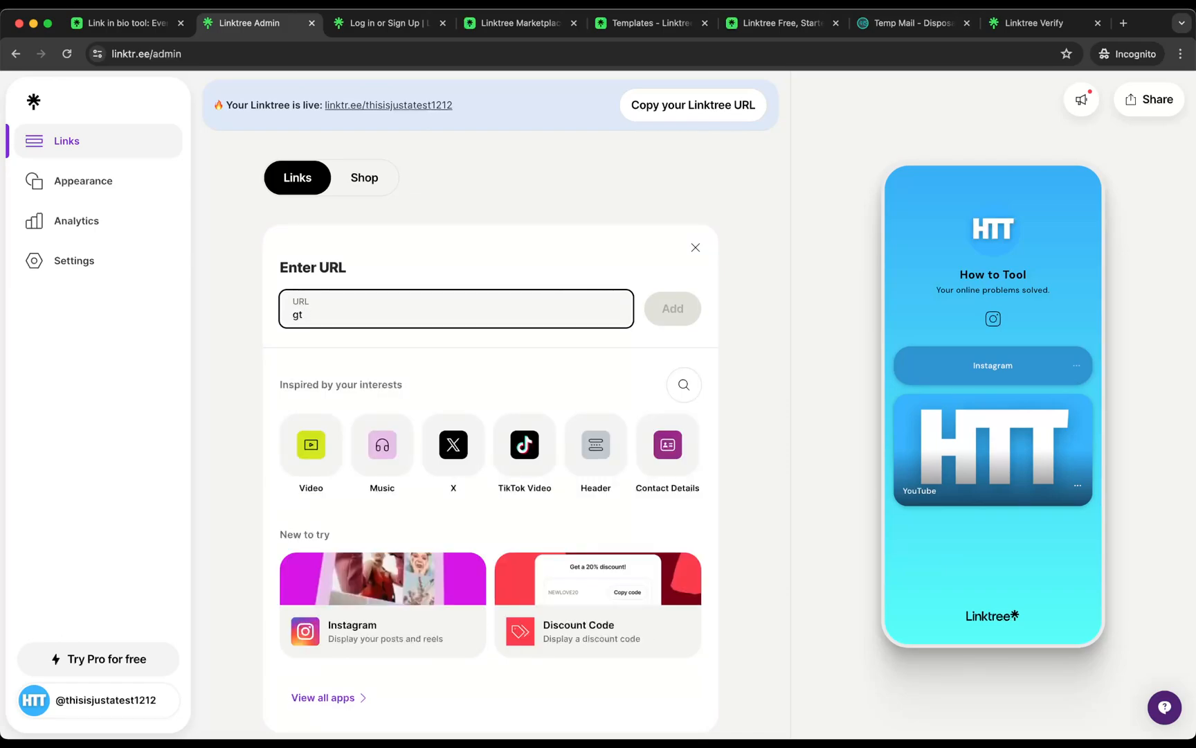
text(est.com)
click(658, 309)
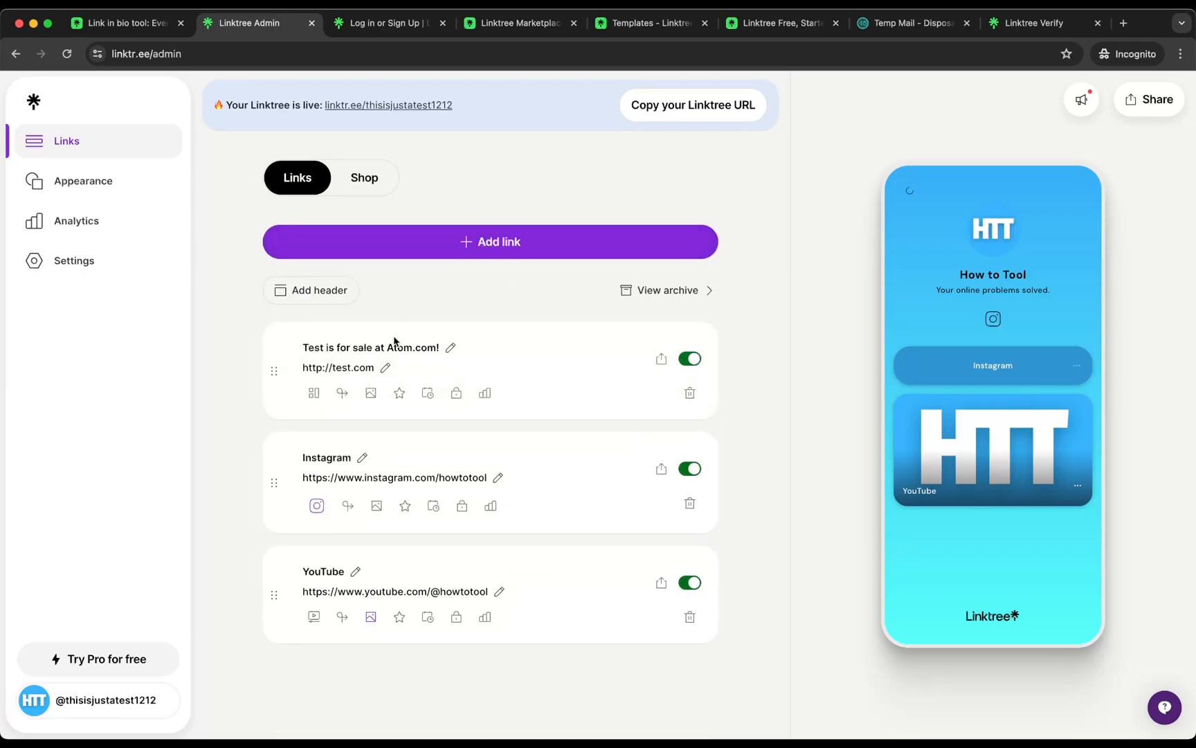
click(483, 433)
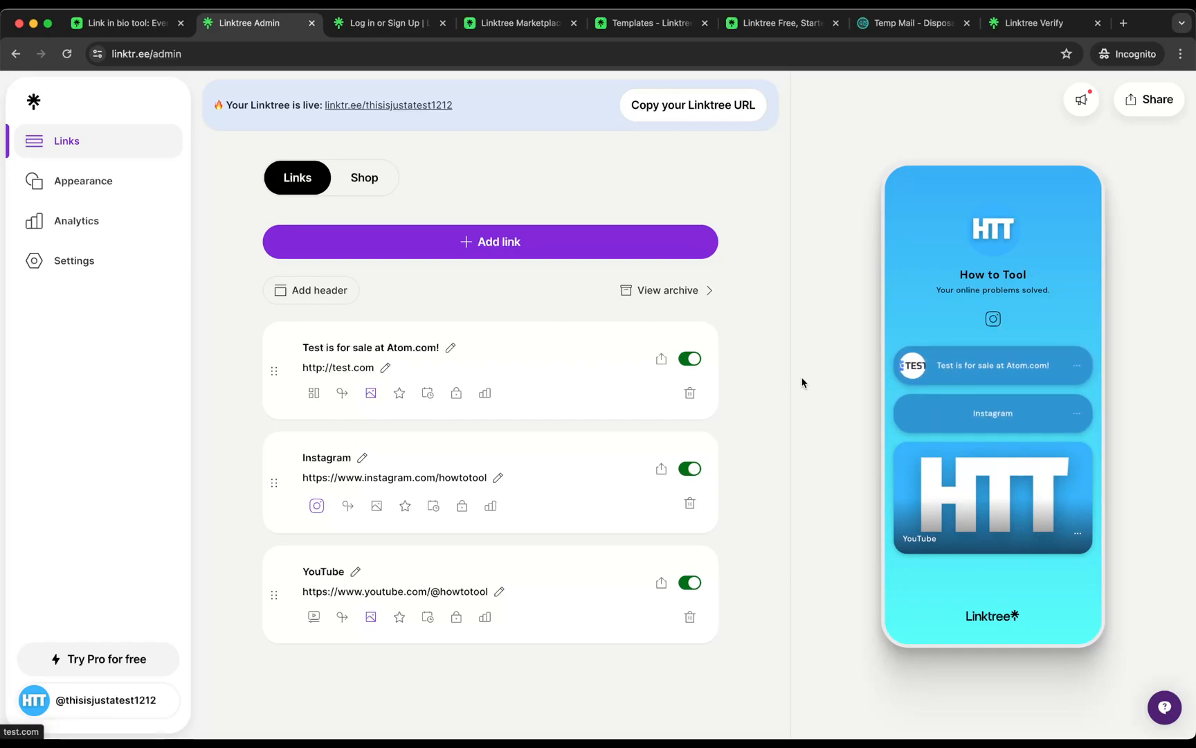
Hide the test.com link from the page and make it visible again
click(680, 360)
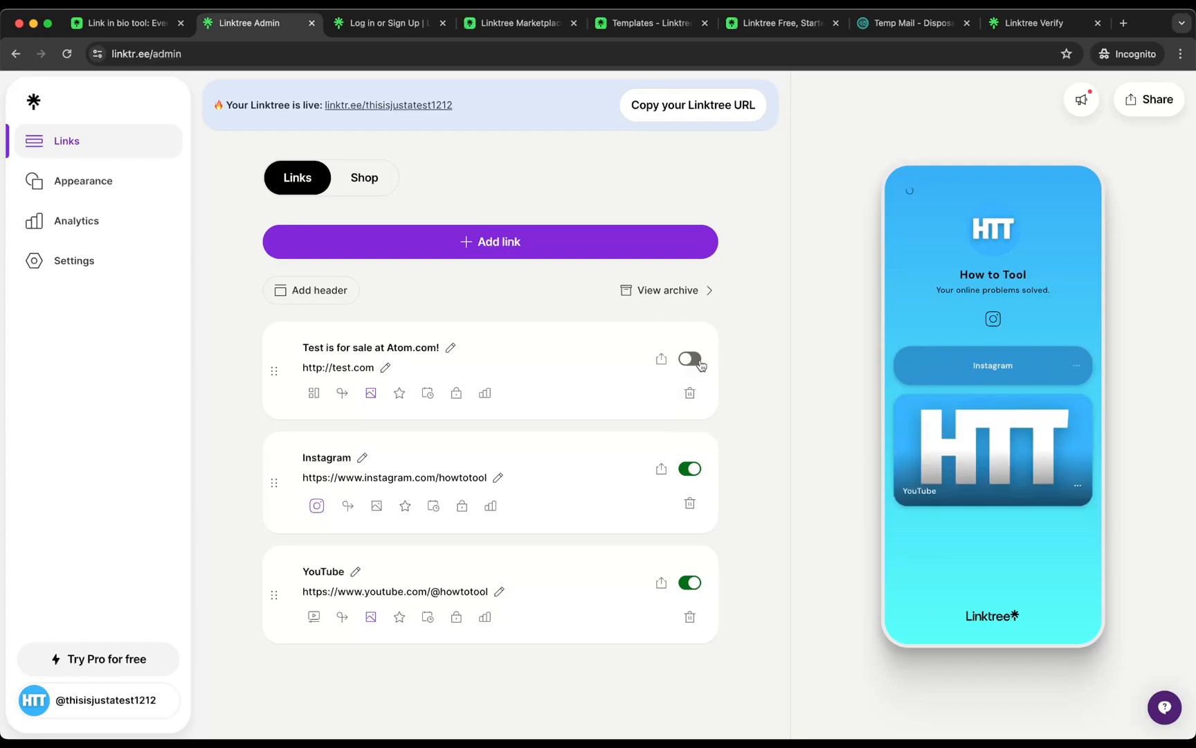
click(689, 359)
Try the Featured layout on the test.com link and return it to Classic
click(317, 393)
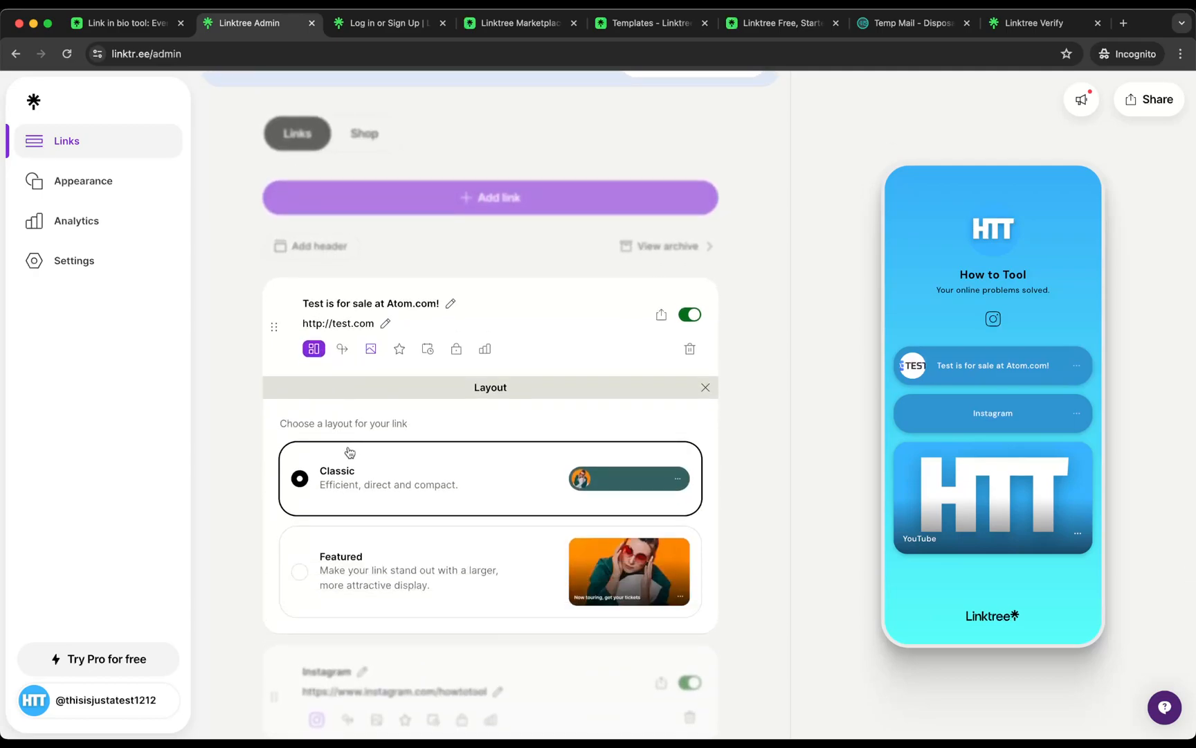
click(374, 570)
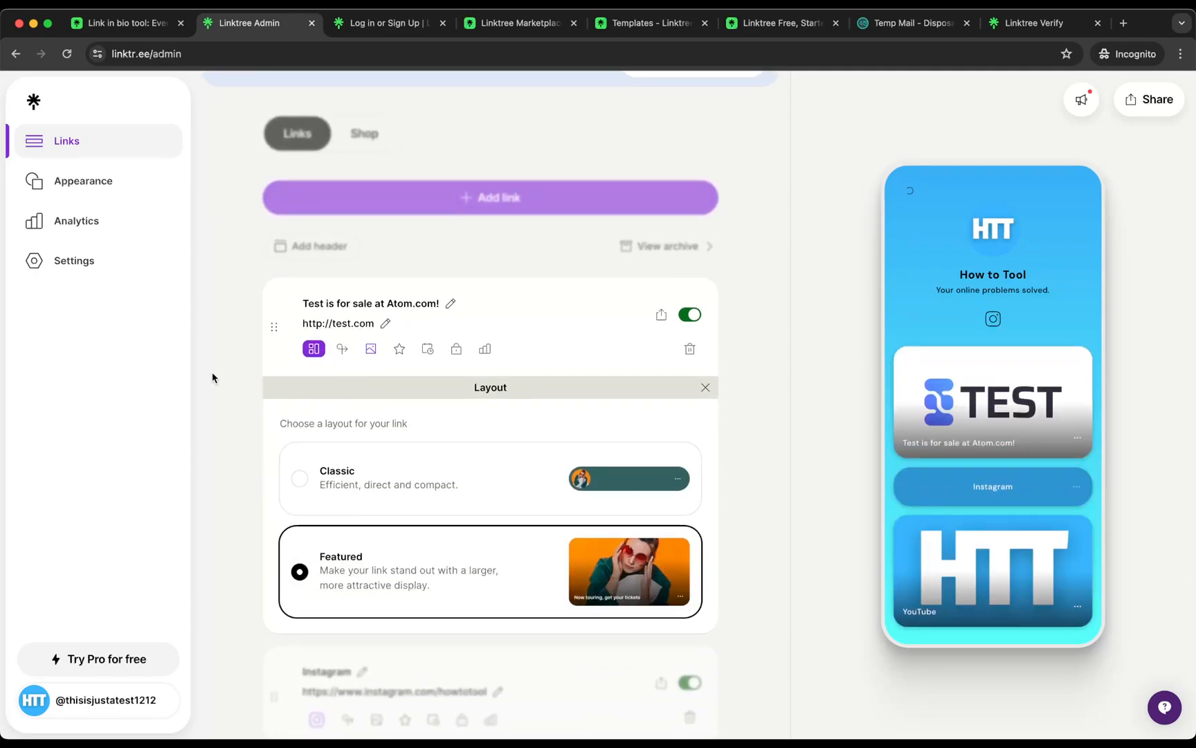
click(332, 463)
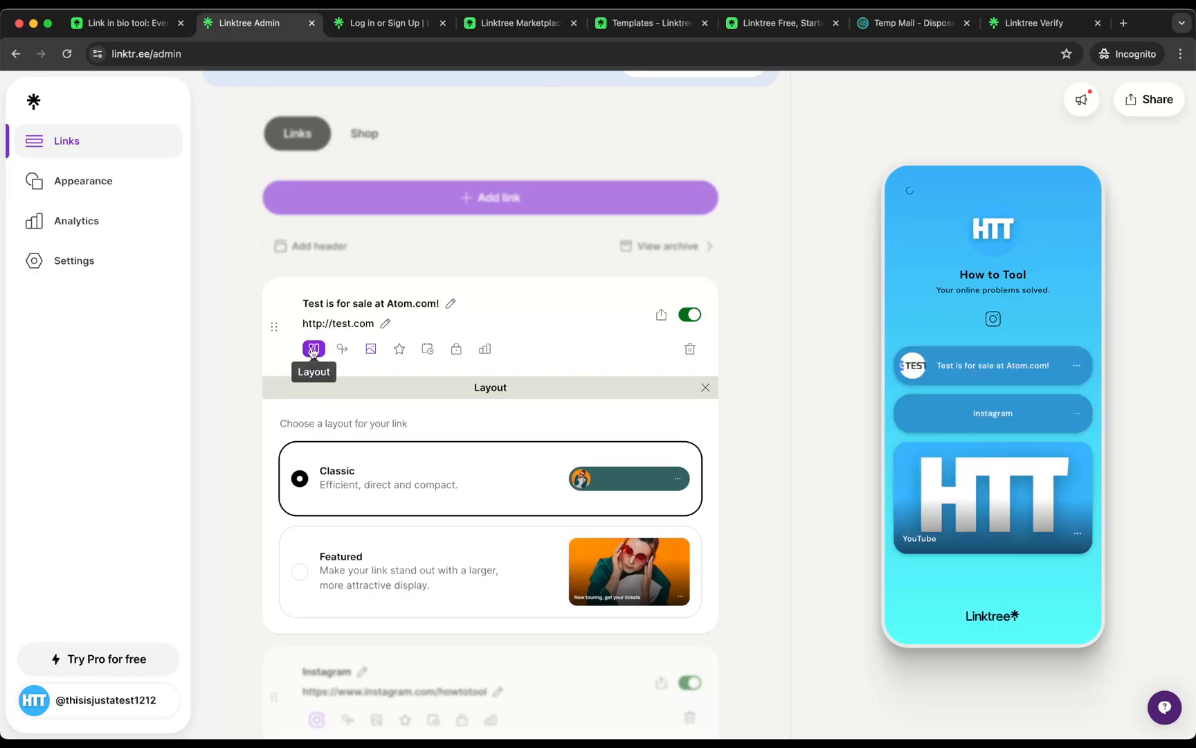
Remove the thumbnail from the test.com link
click(314, 349)
click(342, 357)
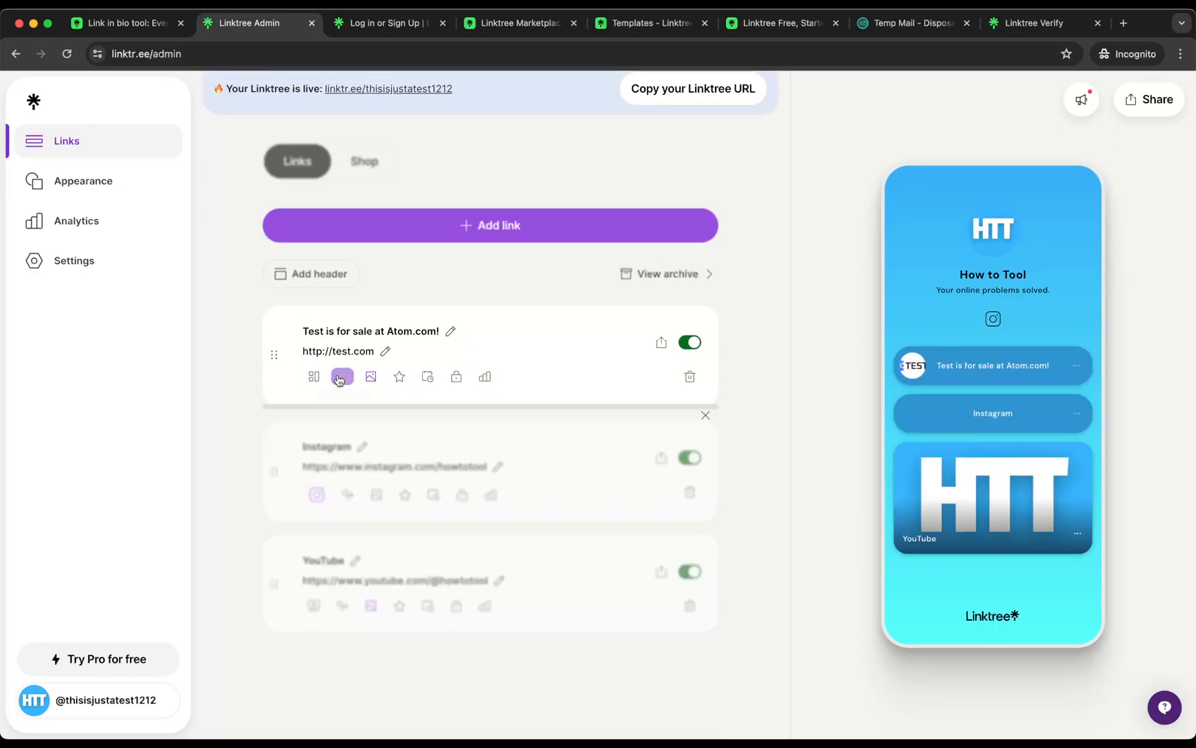
click(371, 357)
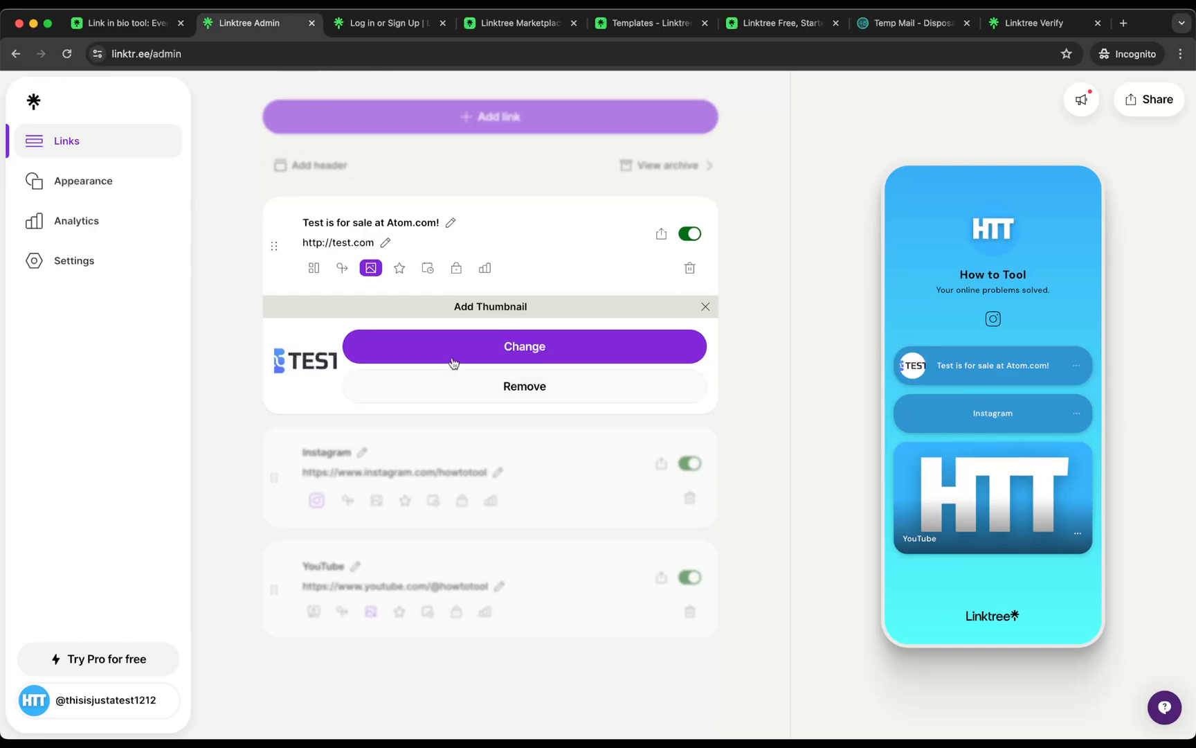
click(417, 400)
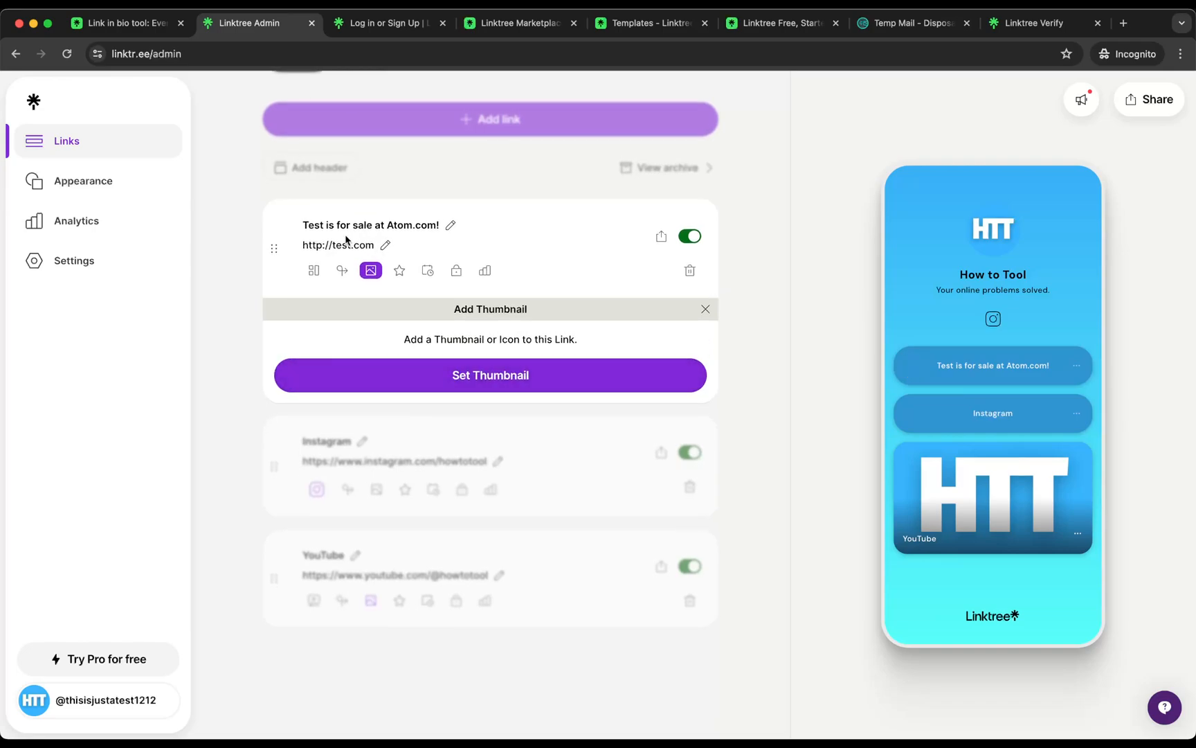
Examine the test.com link's prioritize, schedule, lock and link analytics options
click(400, 272)
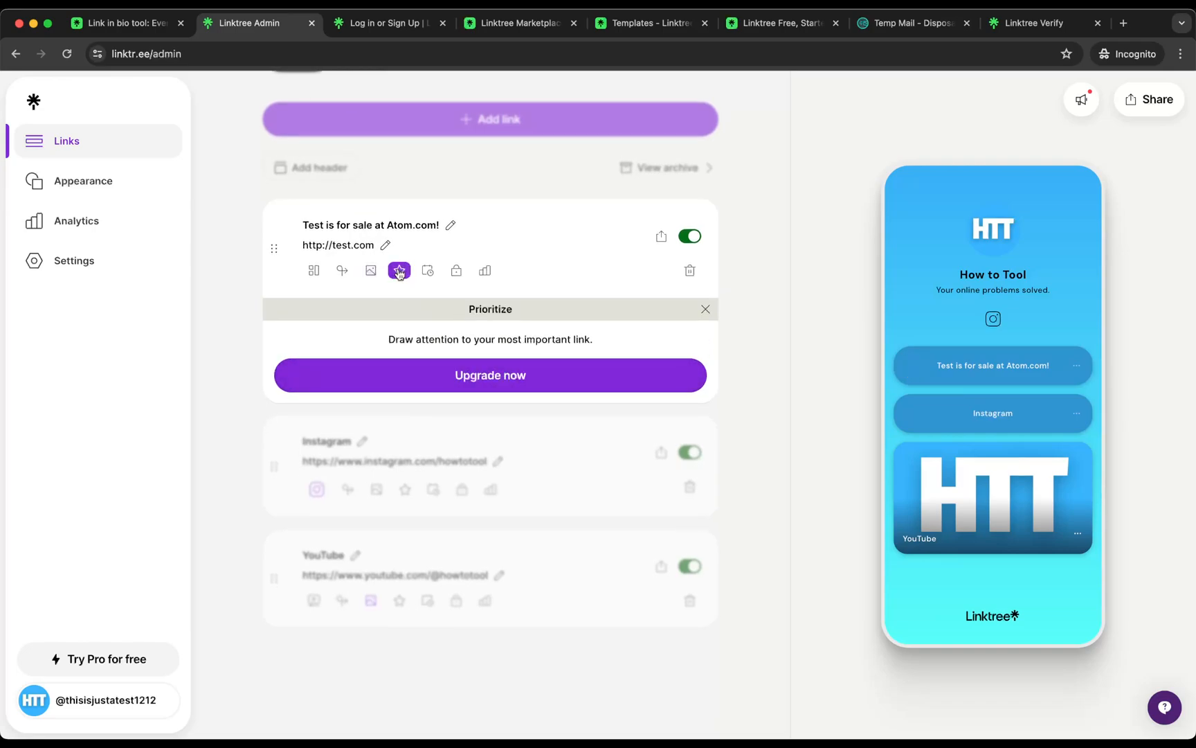
click(426, 274)
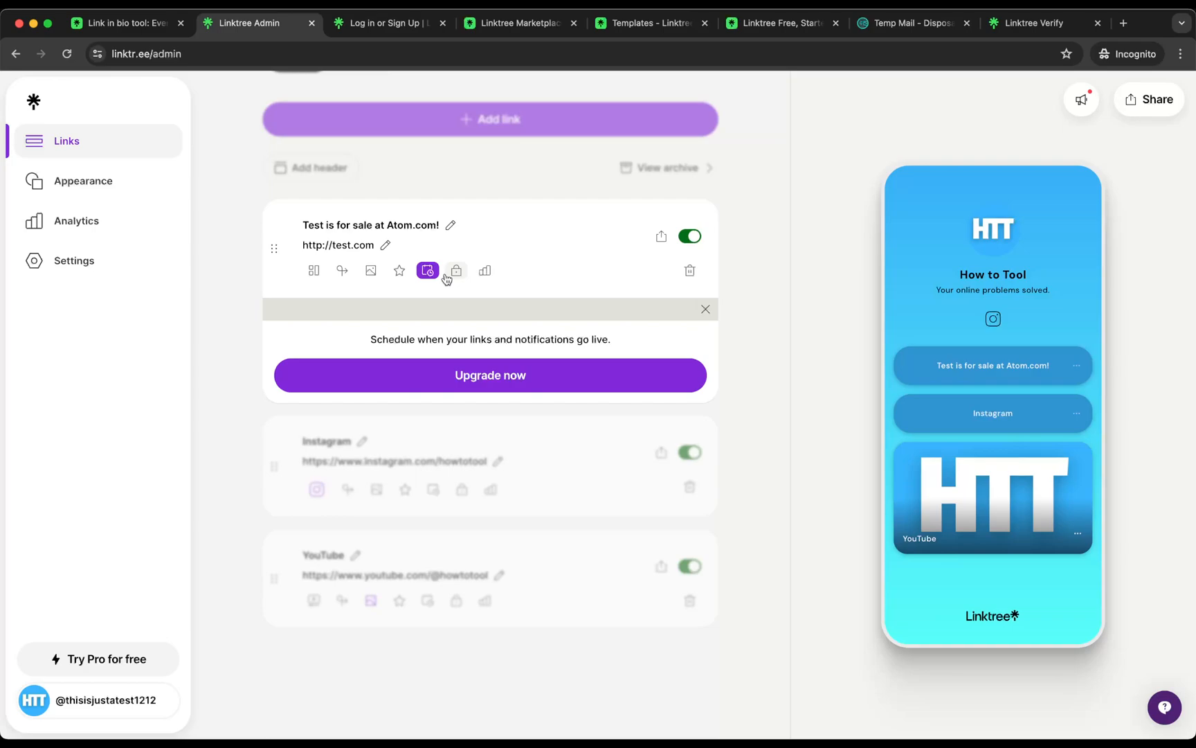
click(447, 277)
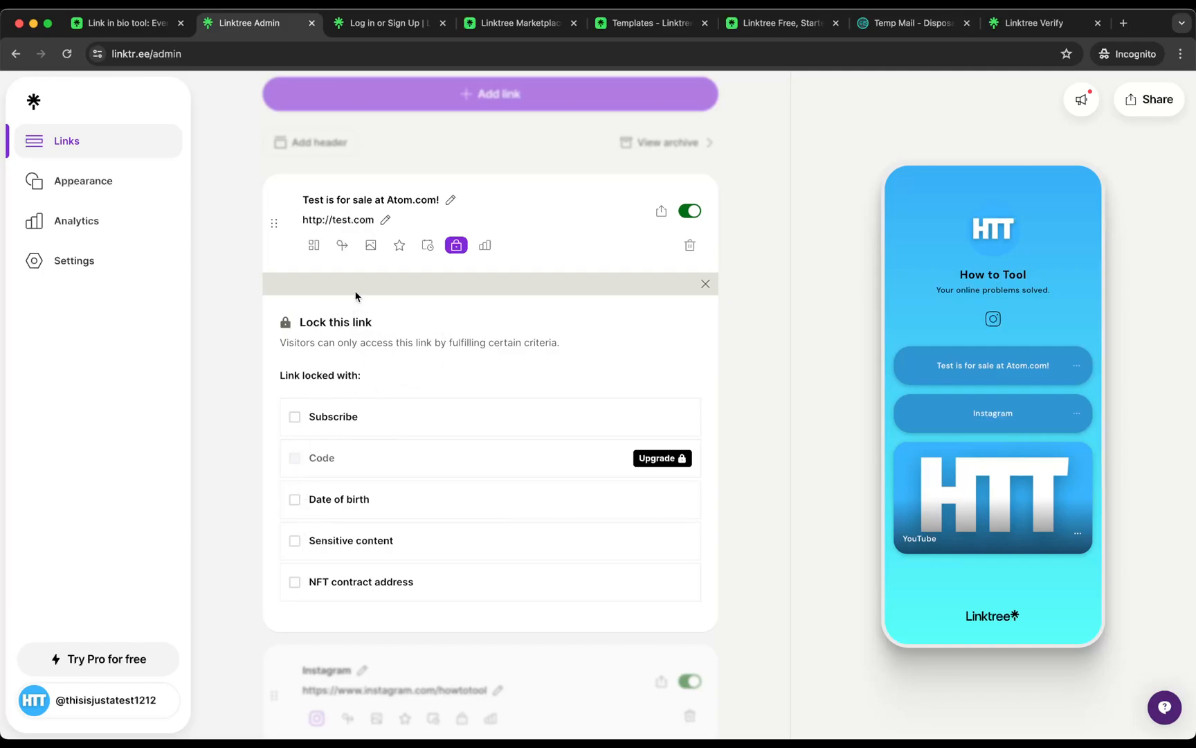
click(487, 247)
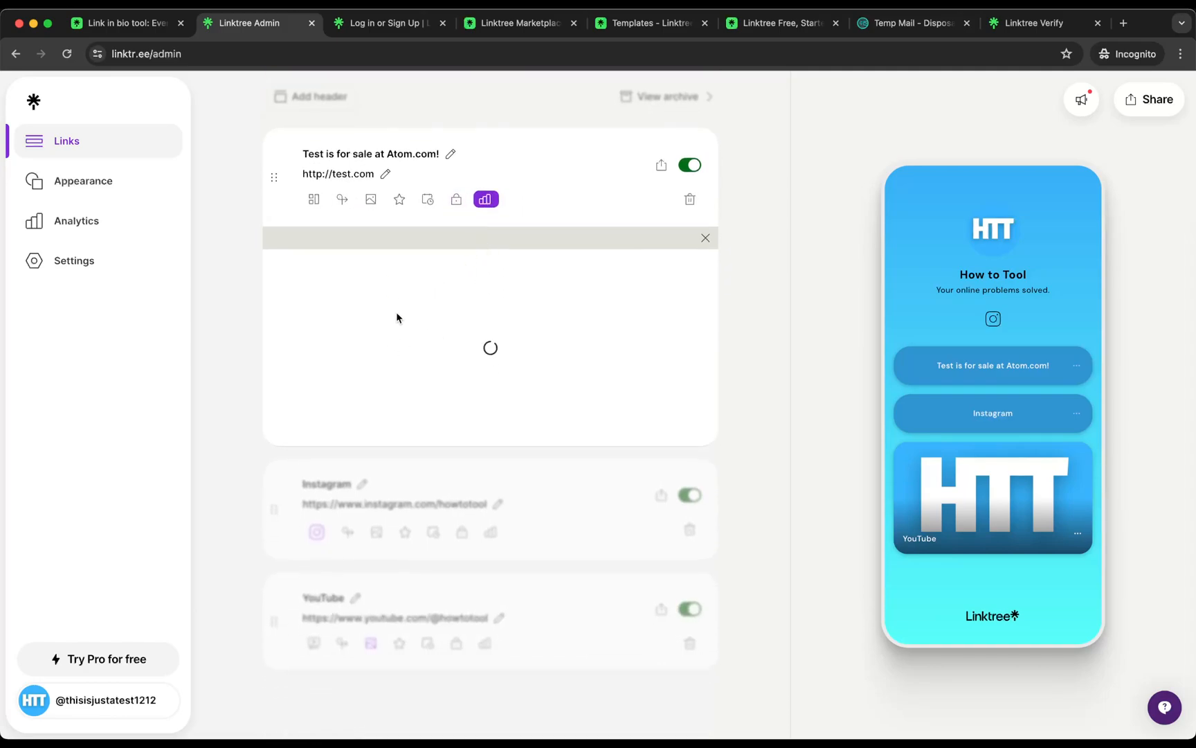
scroll(348, 385, down, 3)
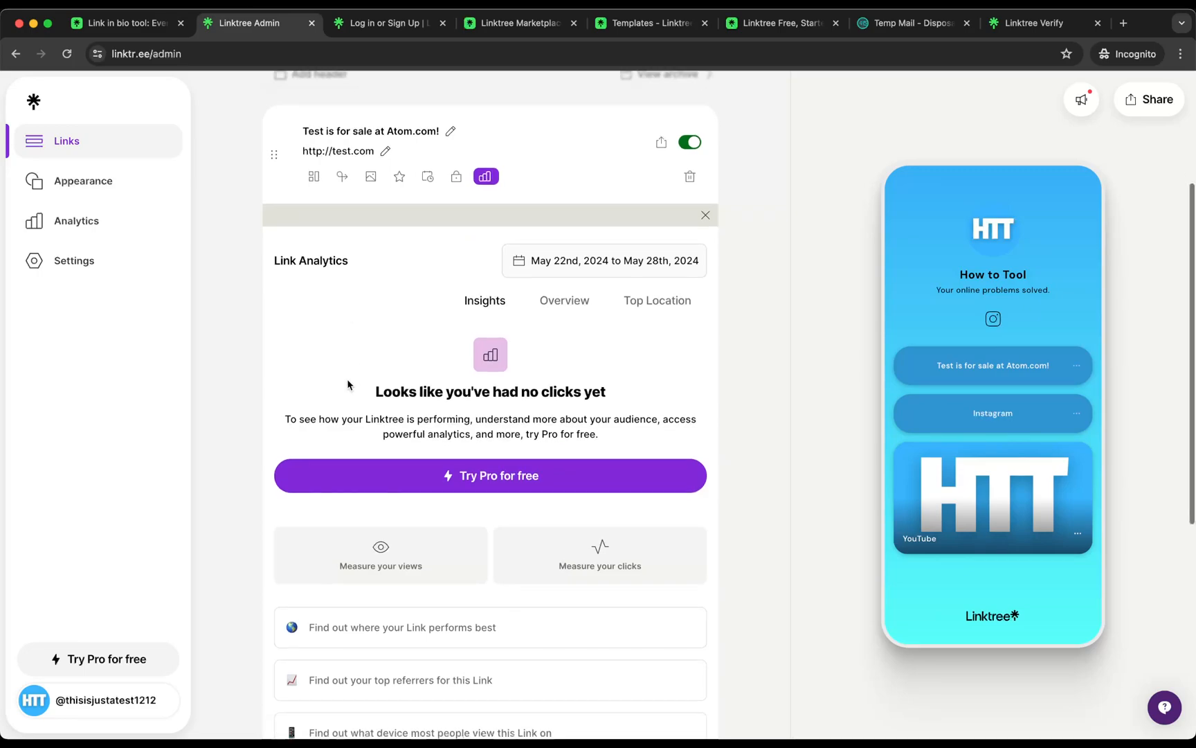
scroll(349, 385, down, 1)
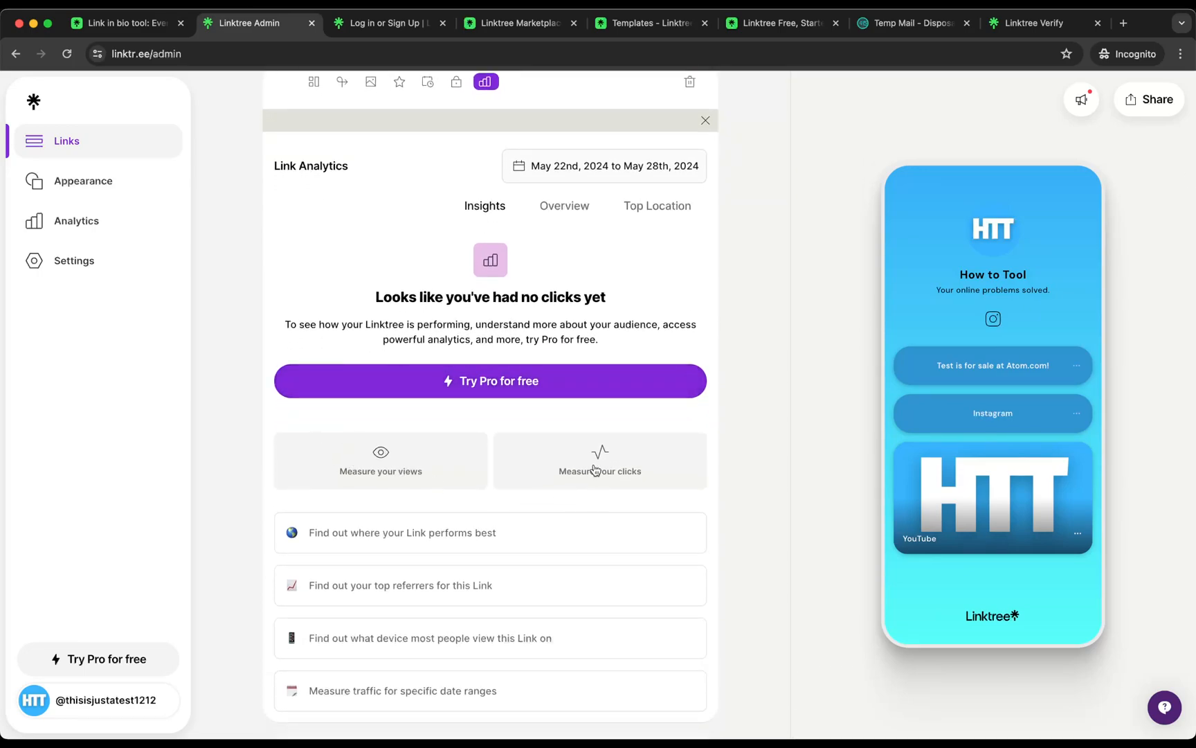
scroll(419, 534, down, 1)
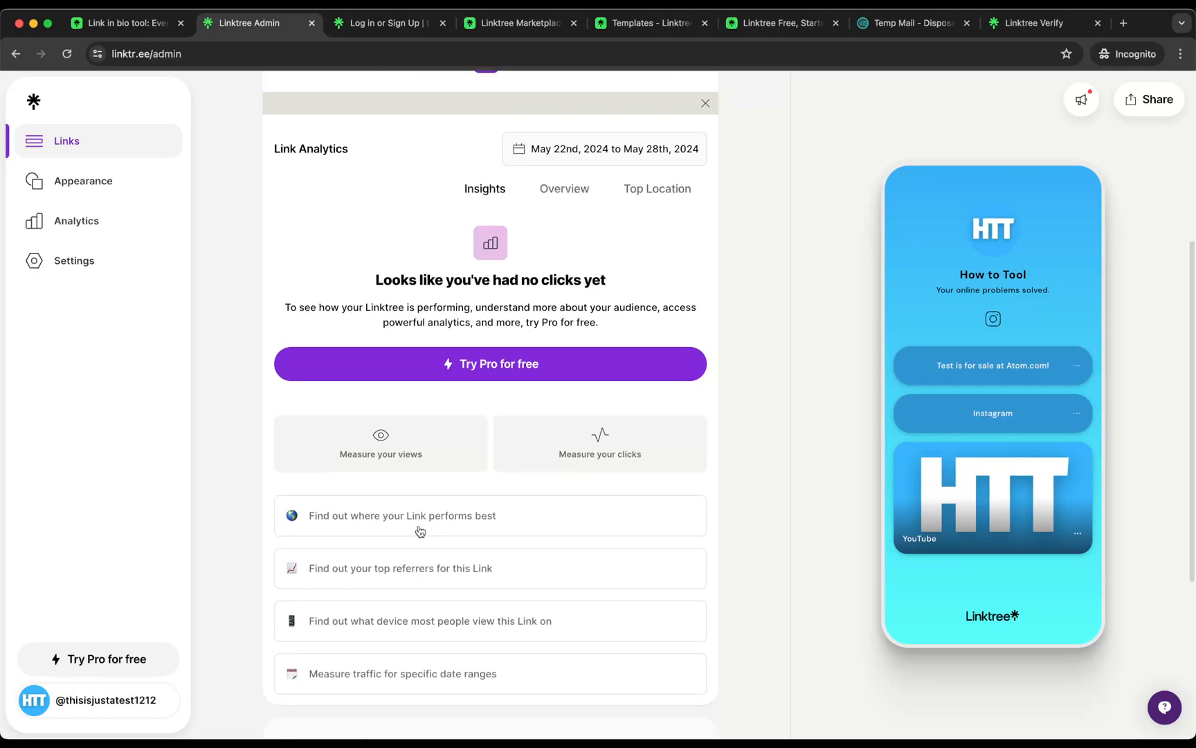
scroll(420, 534, up, 1)
scroll(419, 530, up, 6)
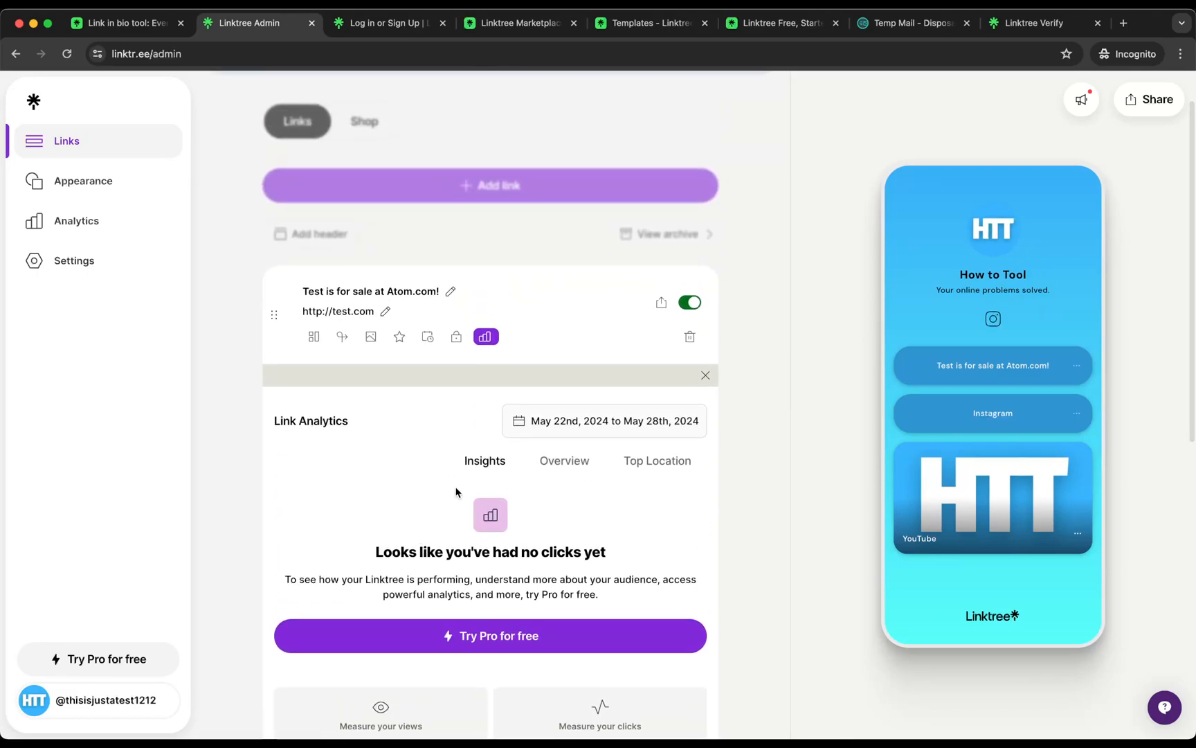
scroll(456, 497, down, 1)
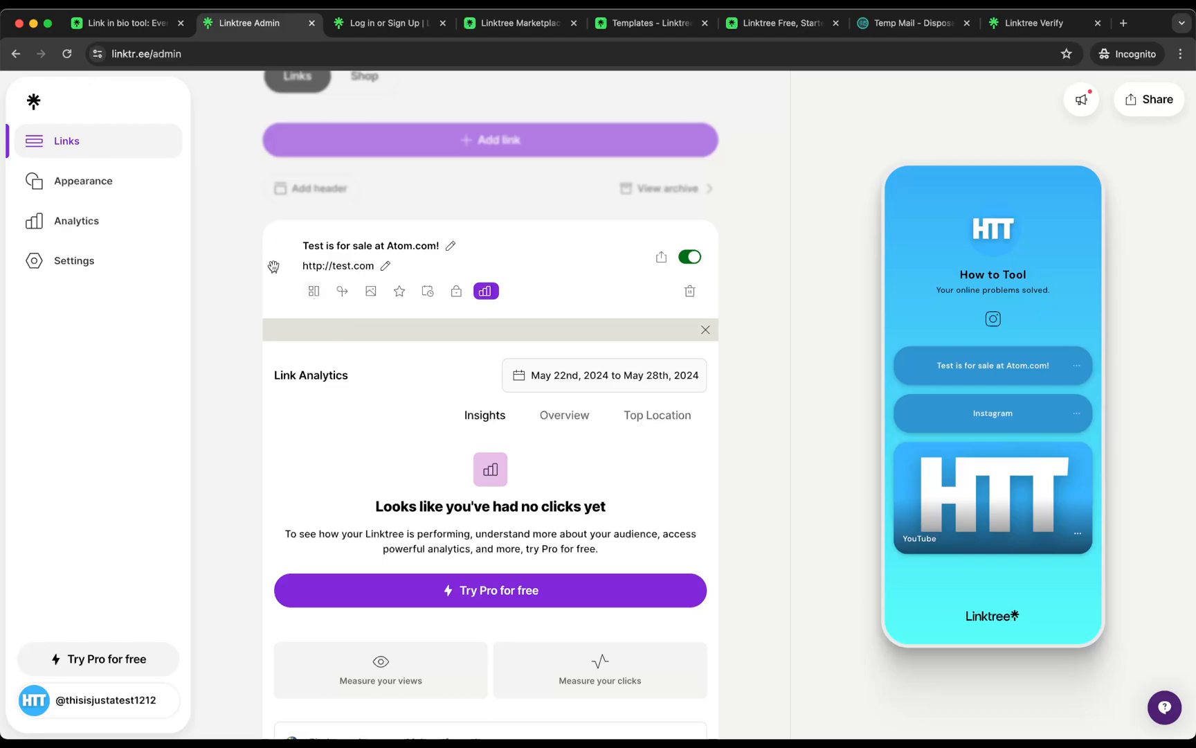
click(705, 330)
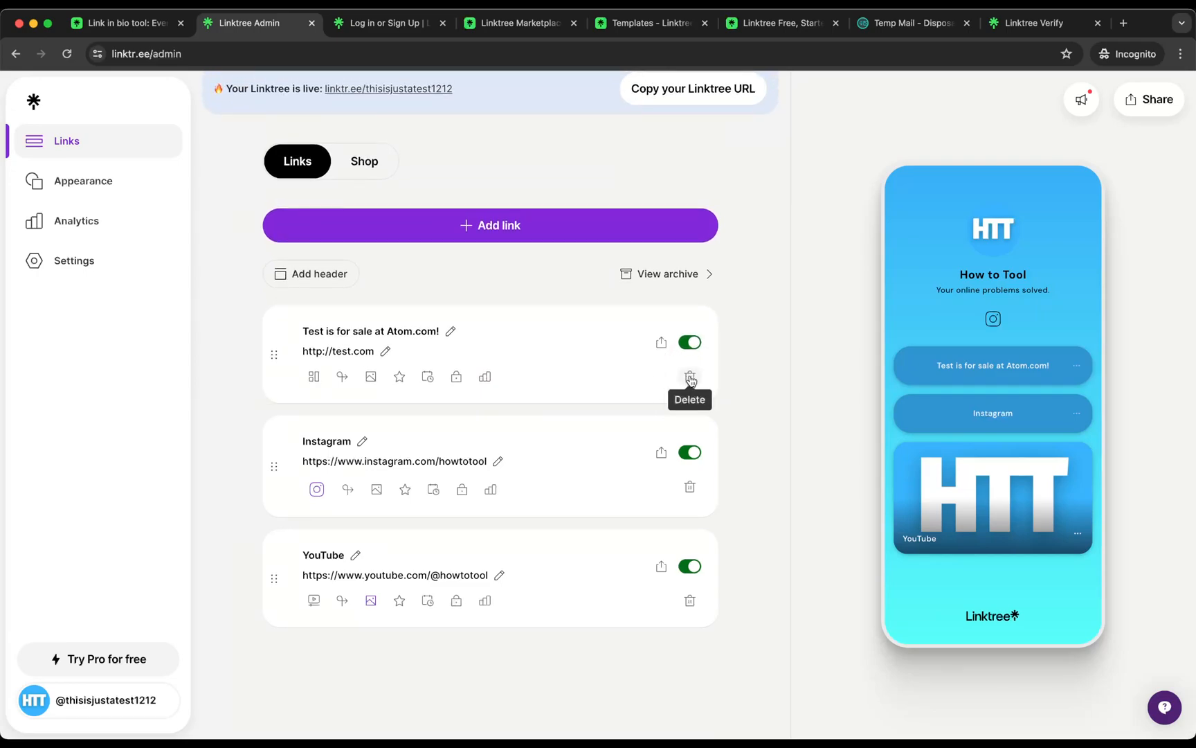
Archive the test.com link instead of deleting it forever
click(689, 379)
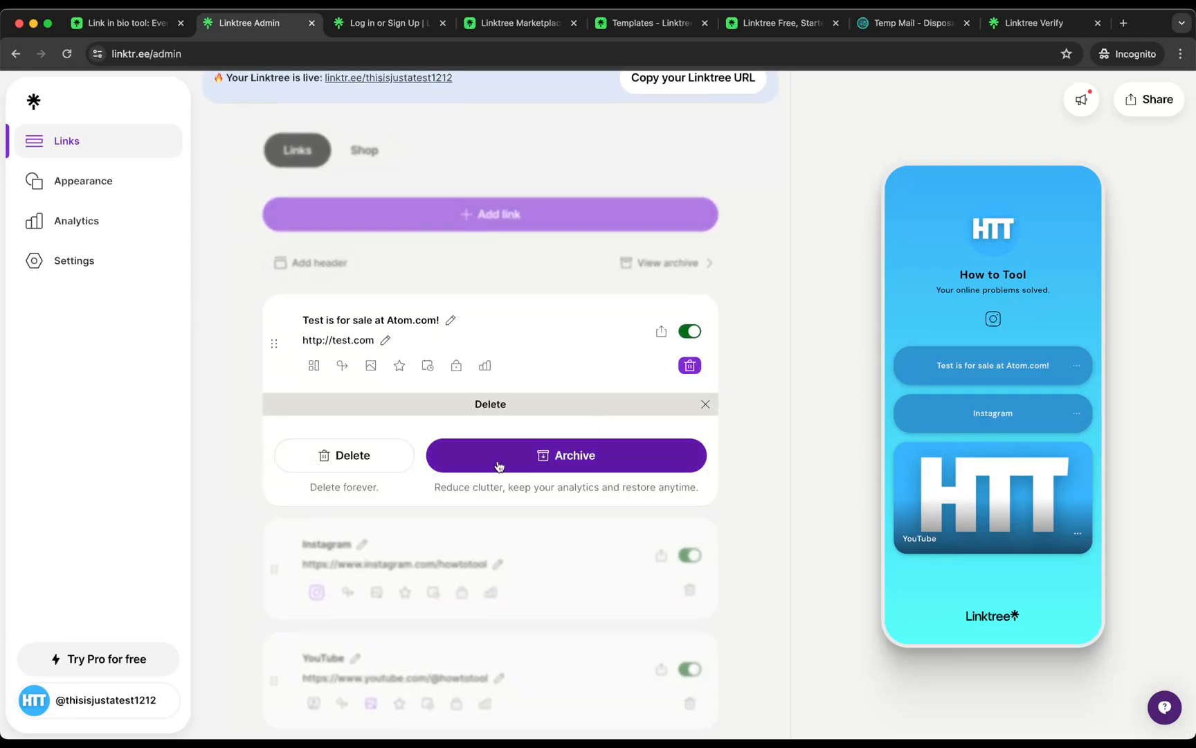
click(451, 461)
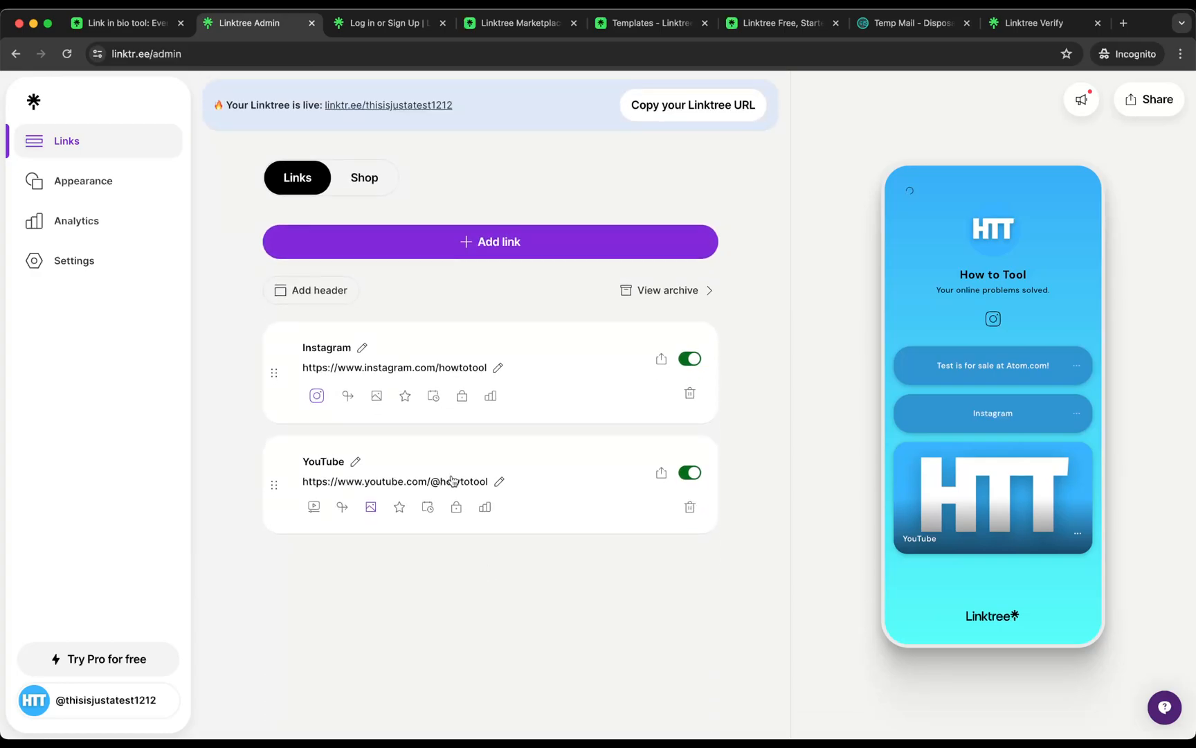
Add a header reading "Subscribe to my YouTube channel!" and place it between the Instagram and YouTube links
click(337, 293)
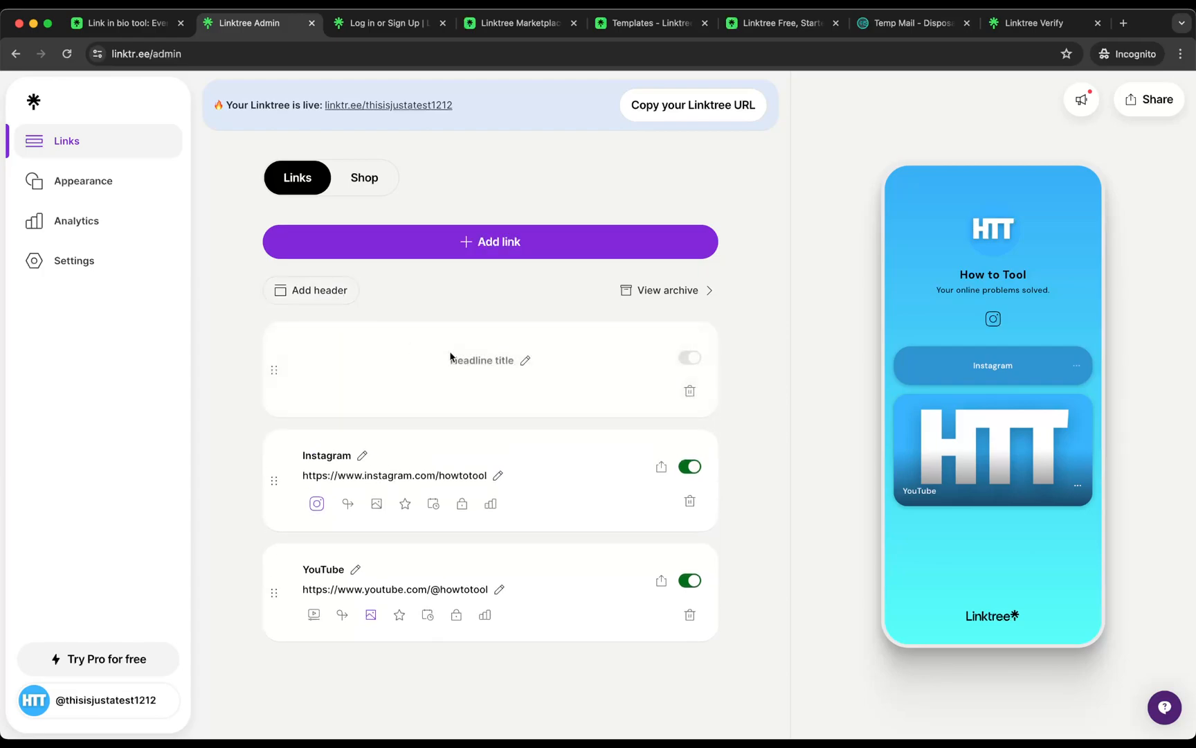
click(466, 362)
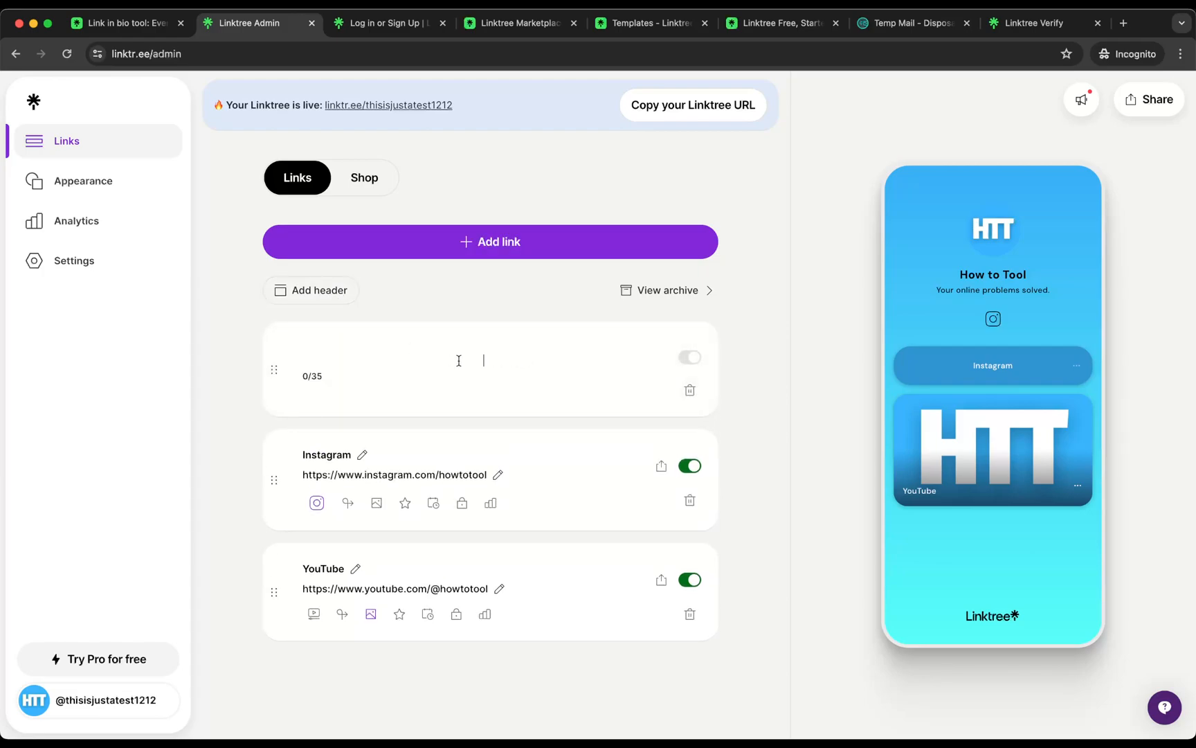
text(Subscribe to my YouTube channel!)
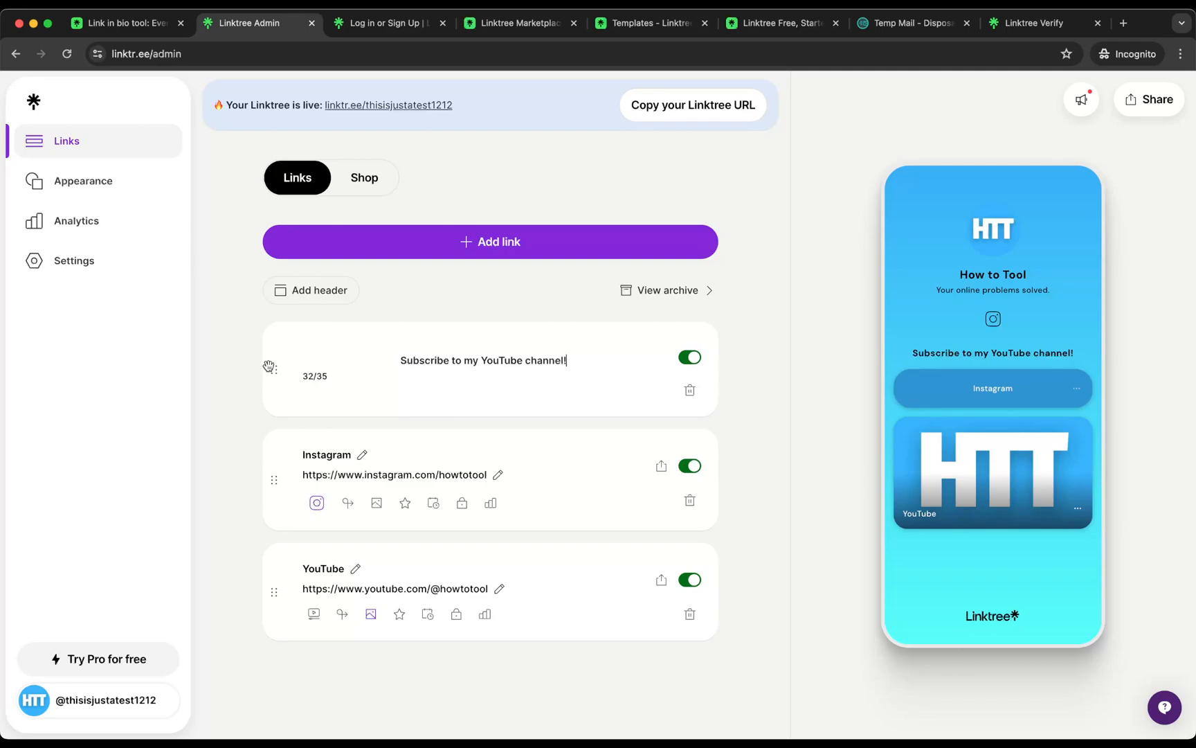
drag(278, 368, 281, 494)
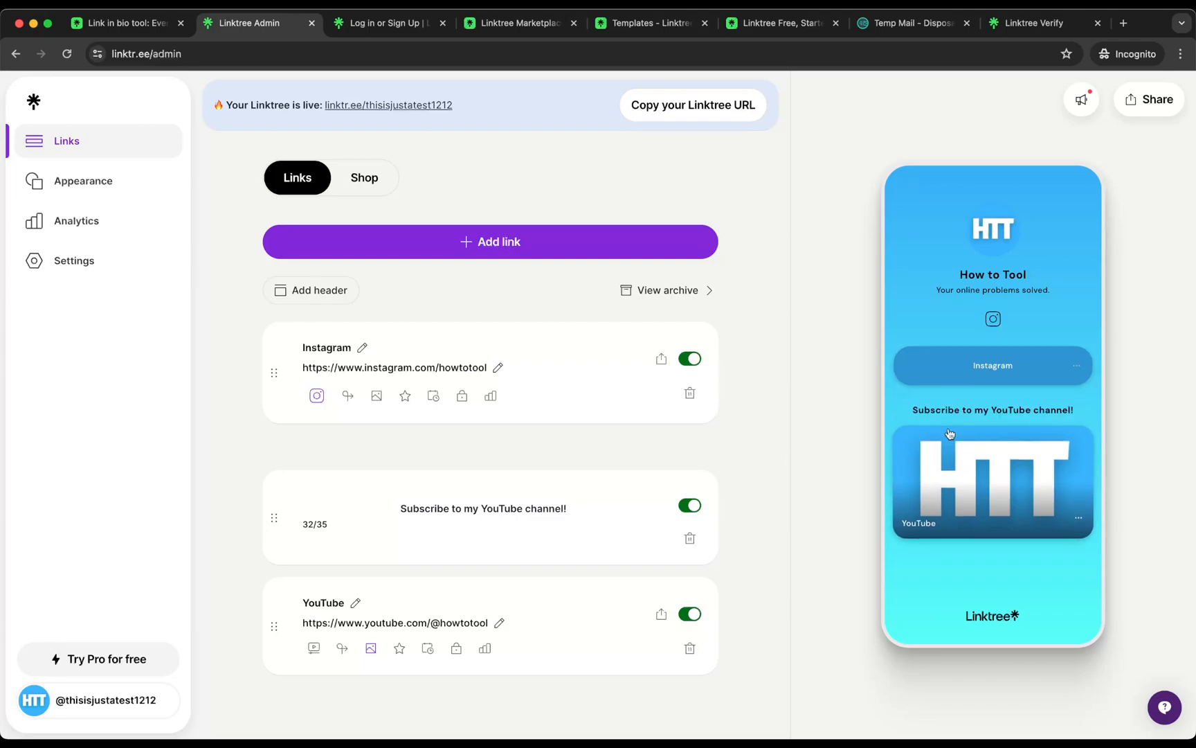
Move the YouTube channel header back above the Instagram link and delete it
drag(274, 518, 274, 401)
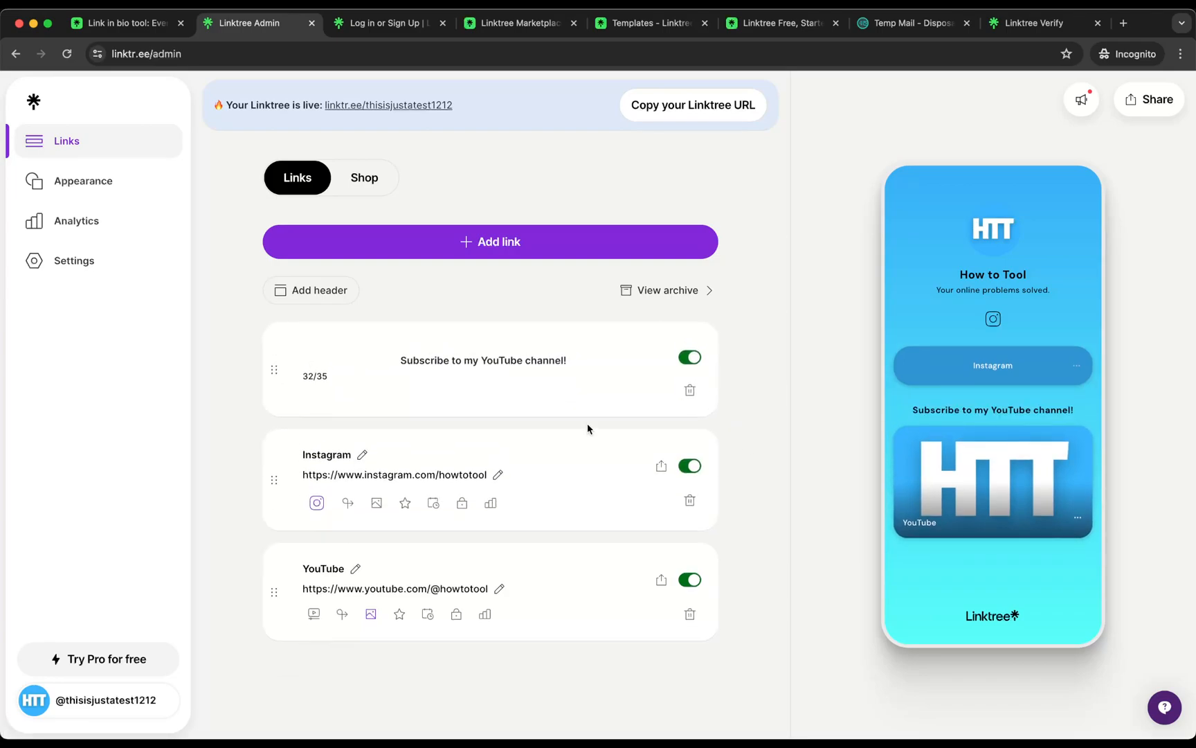
click(689, 390)
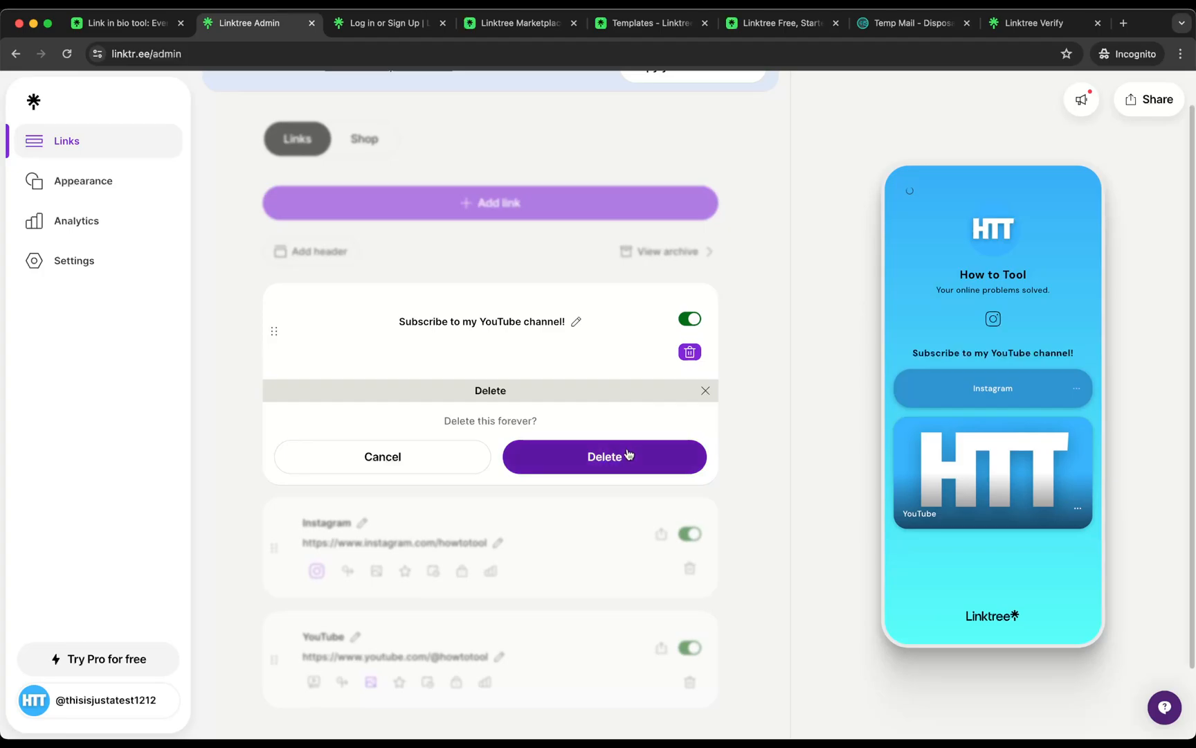
click(628, 454)
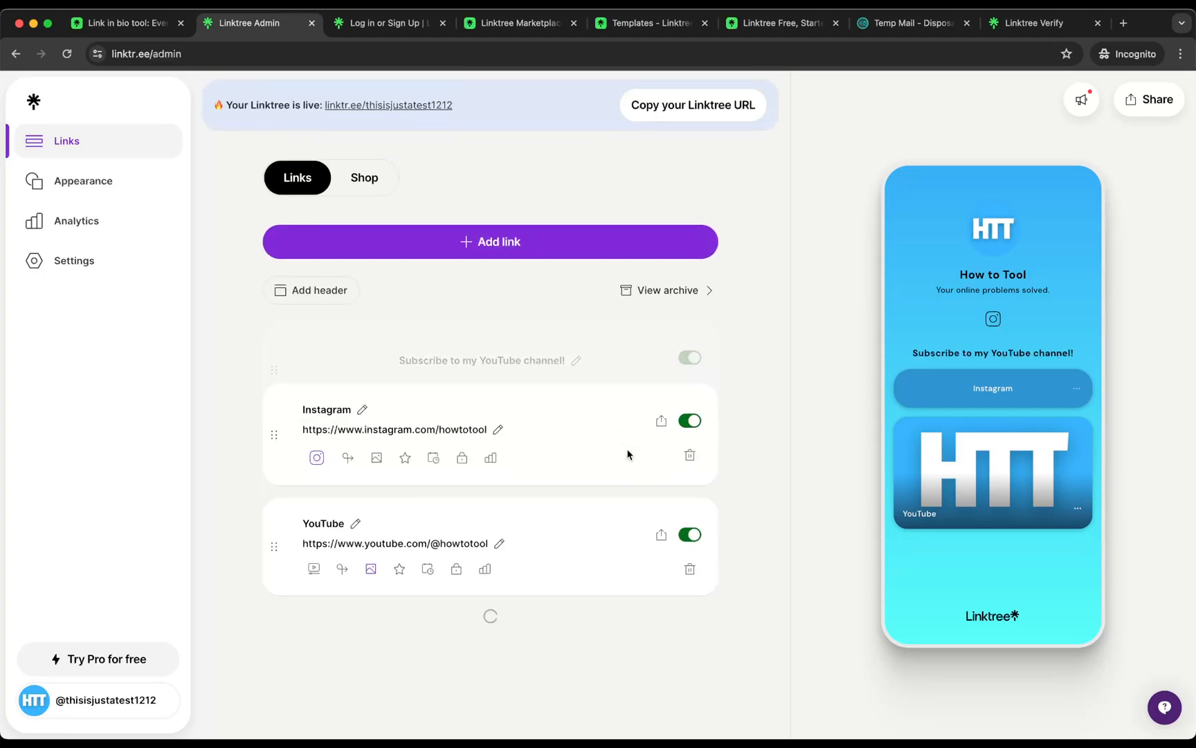
View the Shop feature overview and return to the list of links
click(363, 181)
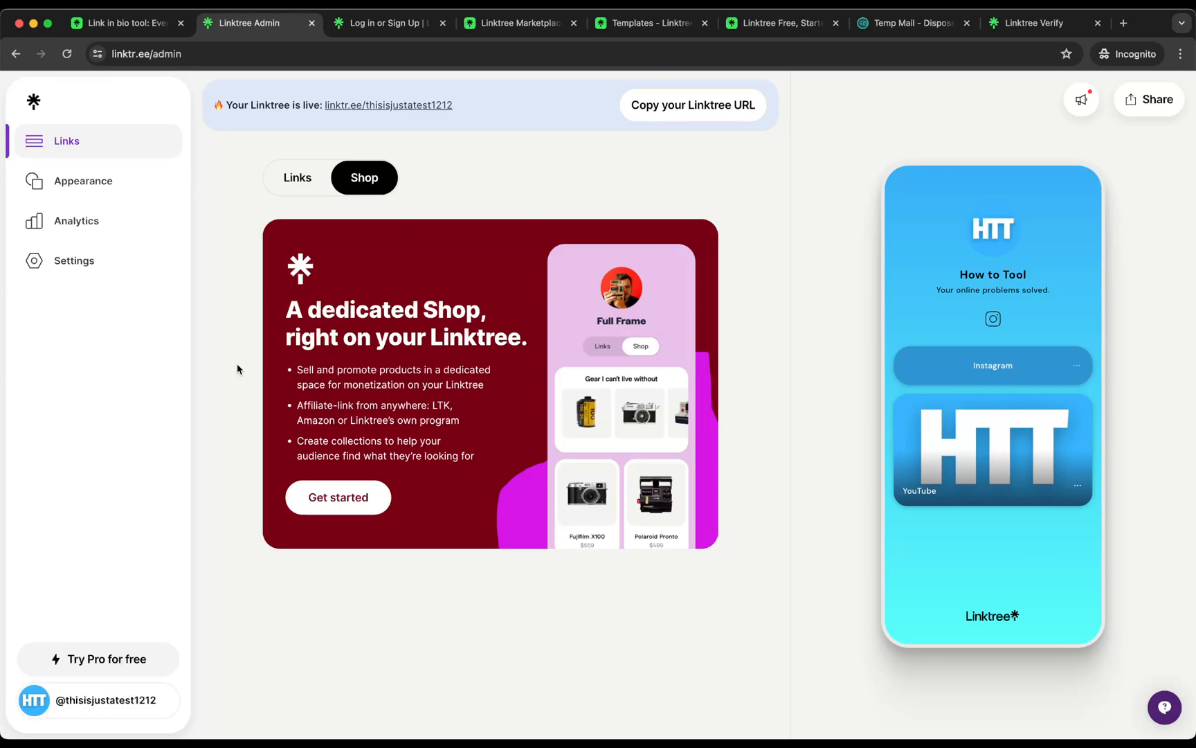
click(279, 190)
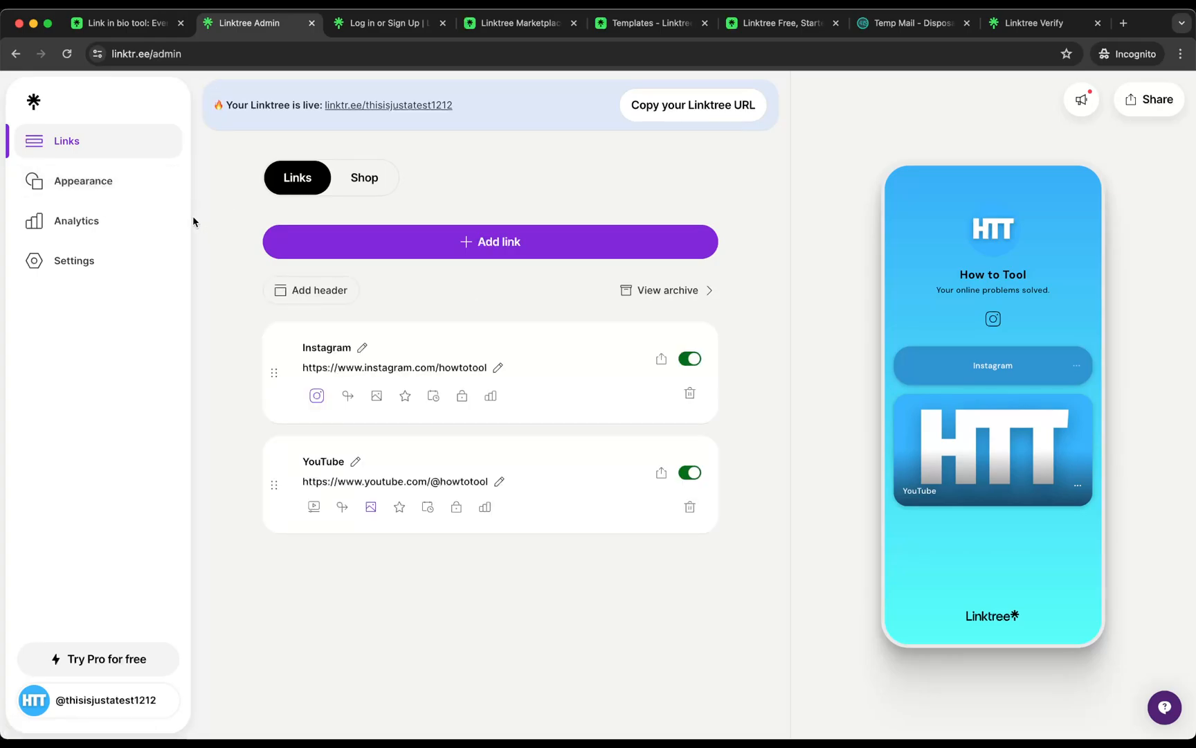
Remove the profile image in the Appearance settings
click(128, 191)
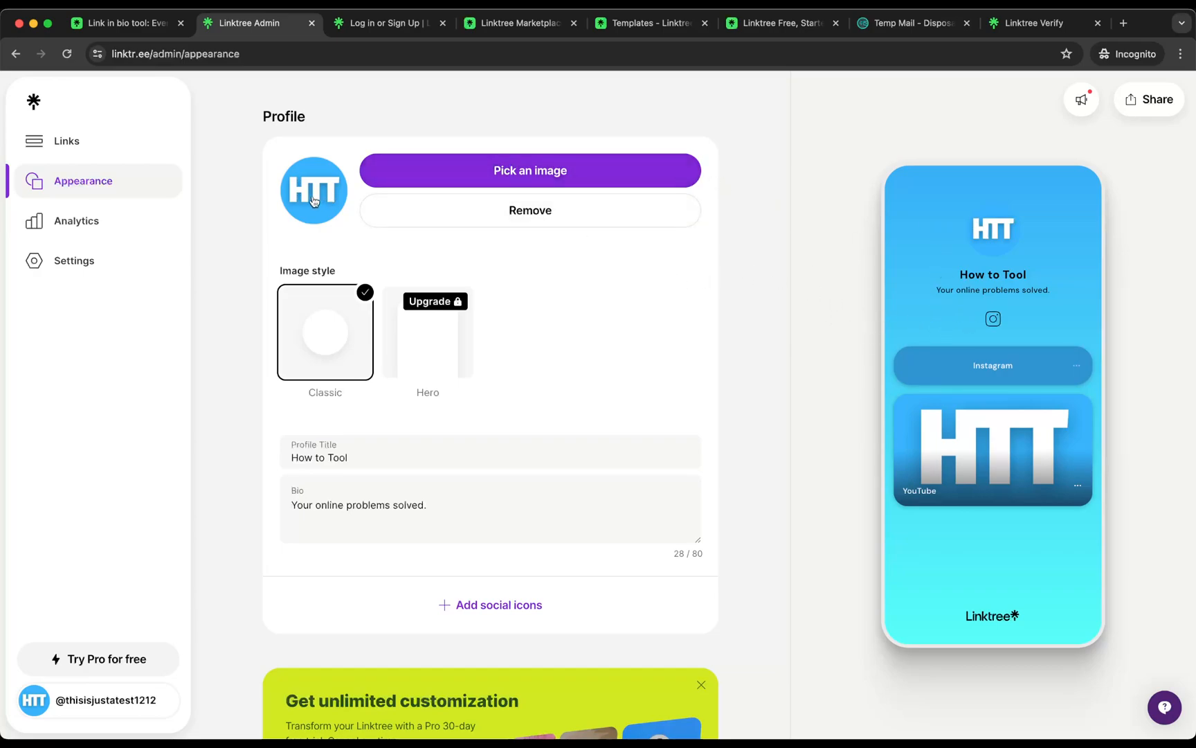
click(470, 222)
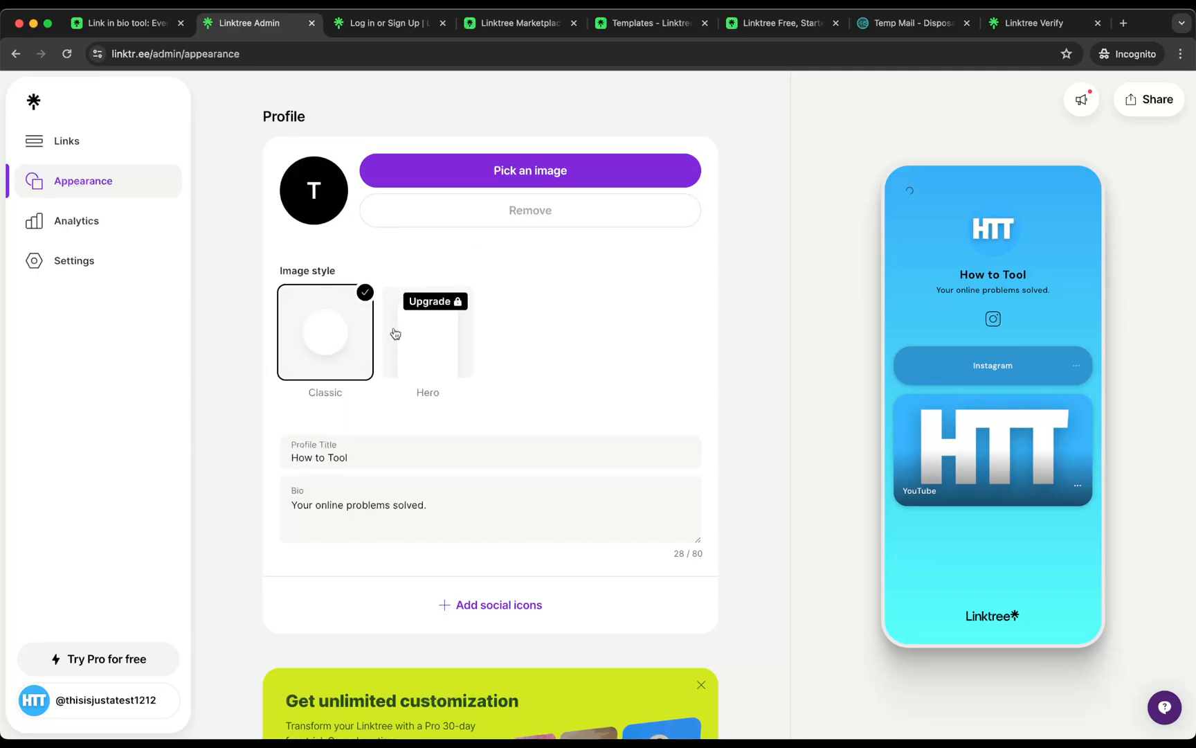
Set the profile title to "Subscribe to How to Tool" and the bio to "Your online problems solved!"
scroll(454, 358, down, 3)
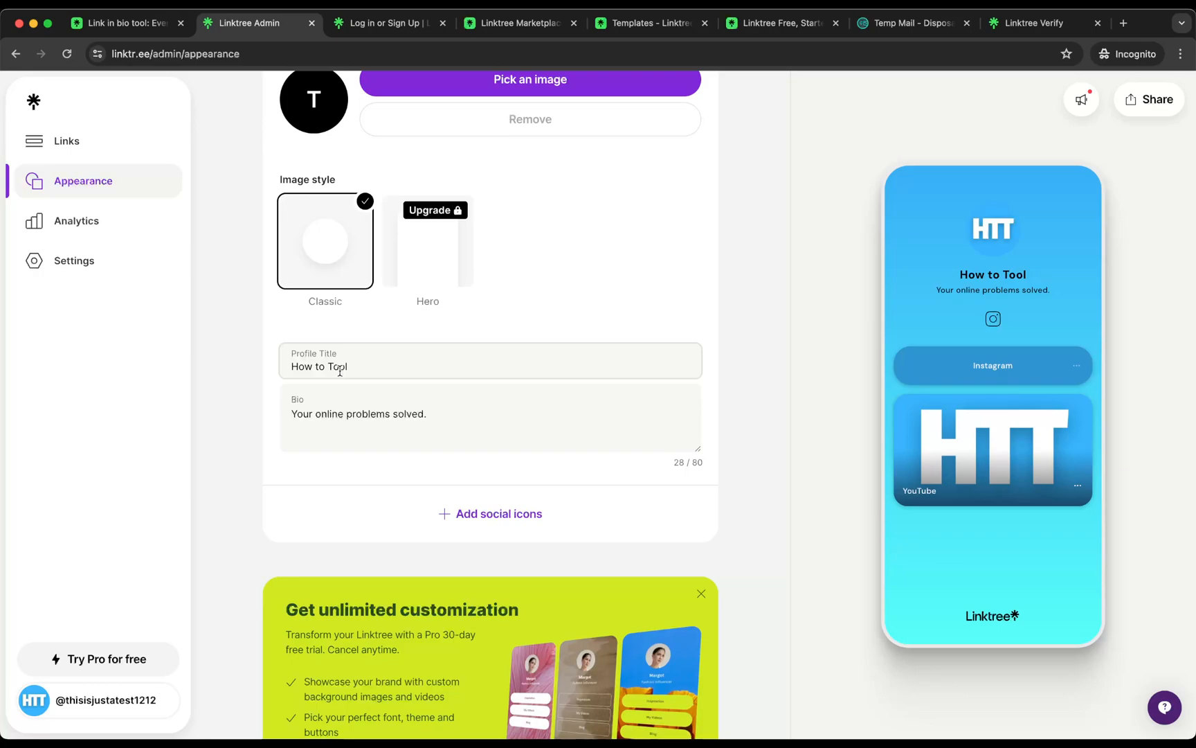
triple_click(340, 372)
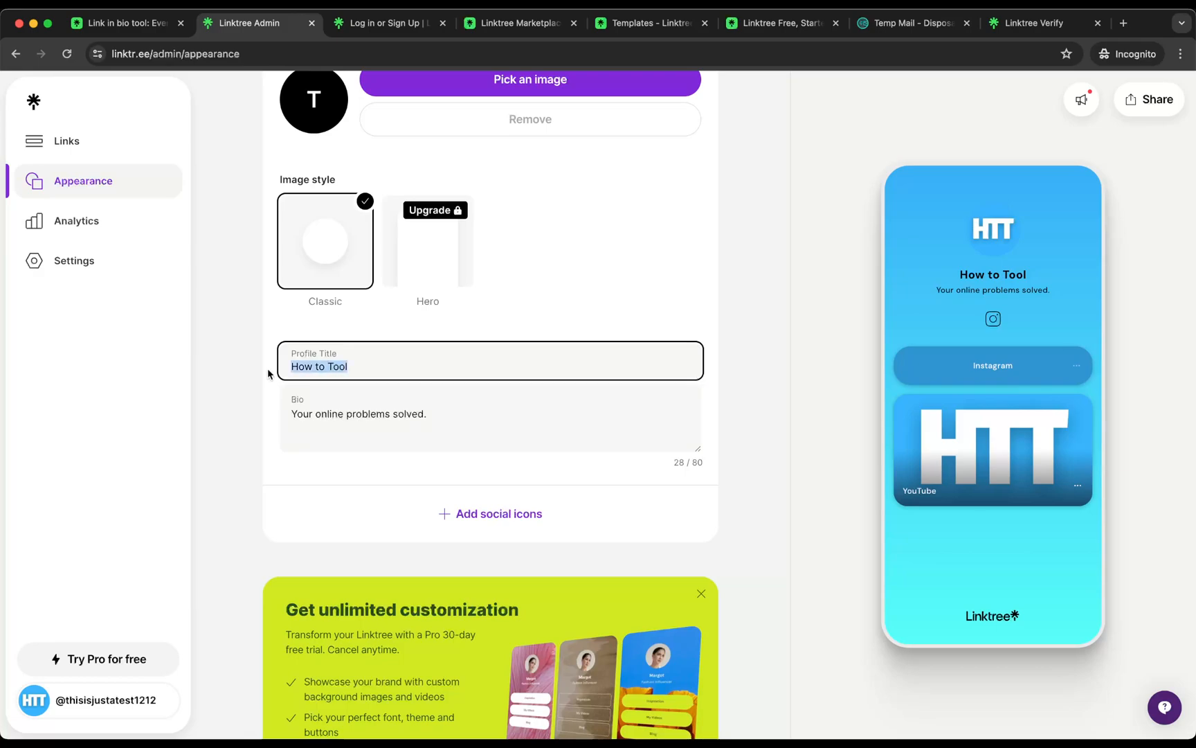
text(Subscribe to Ho)
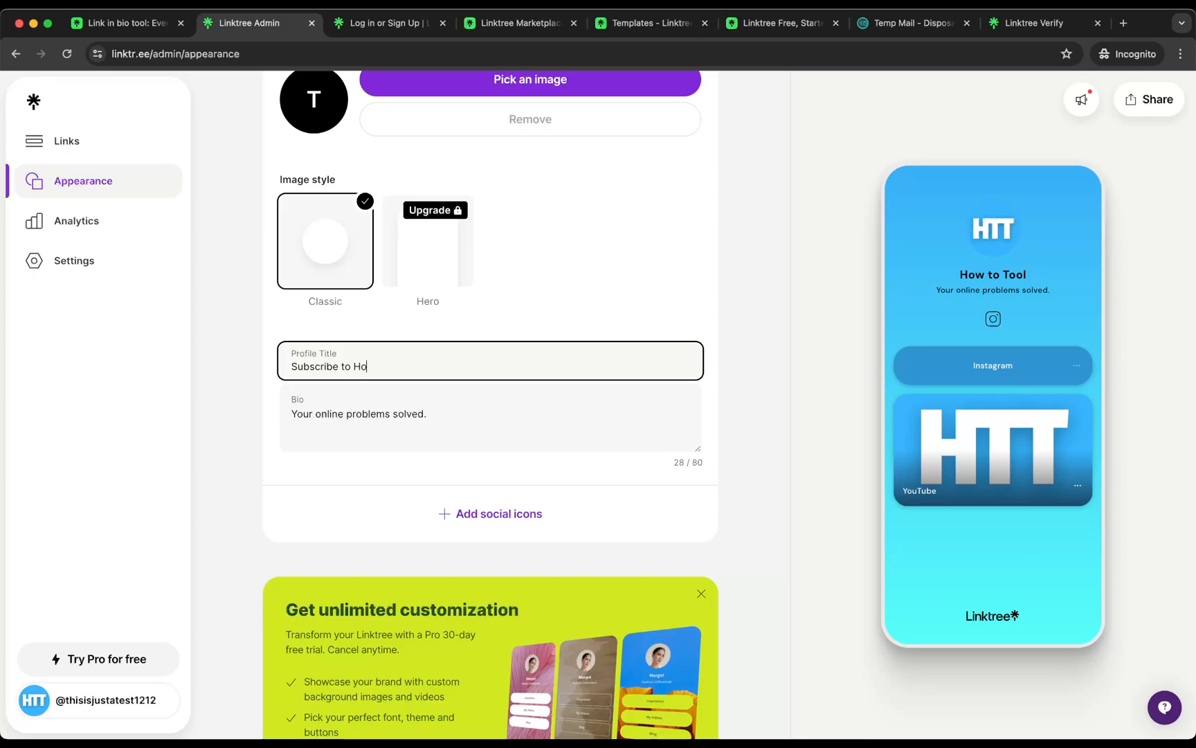
text(w to Tool)
click(425, 419)
key(BackSpace)
text(!)
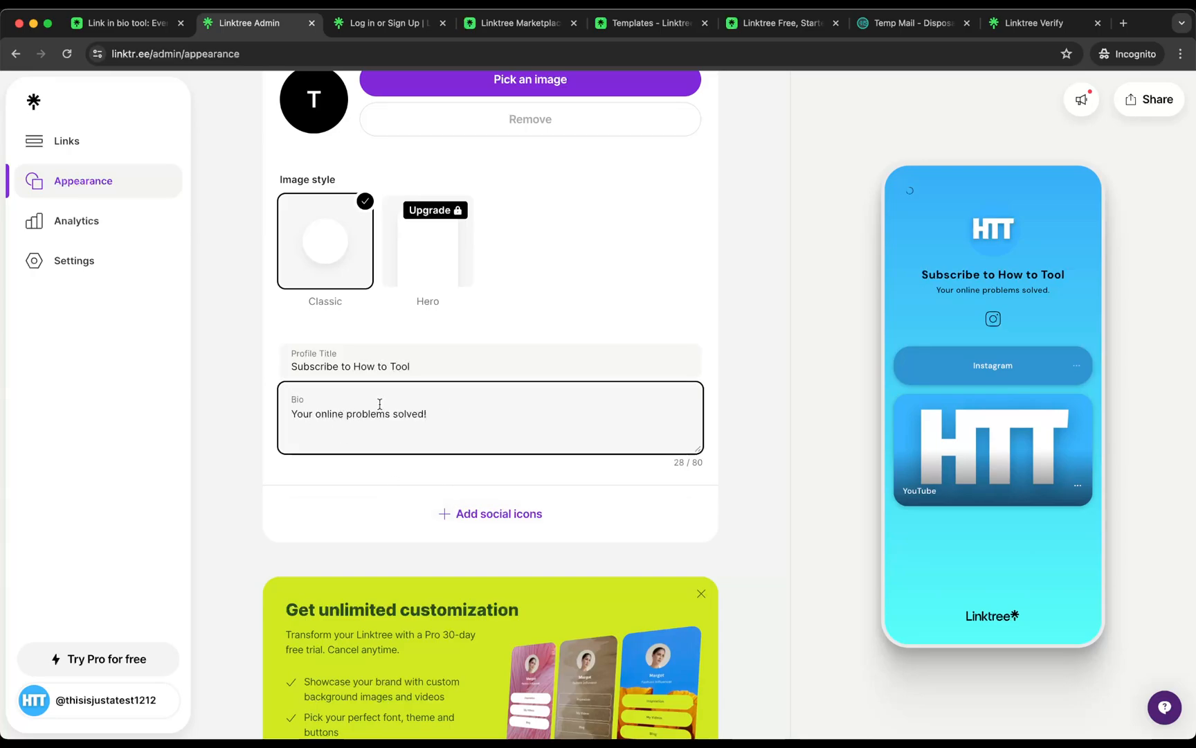
click(253, 416)
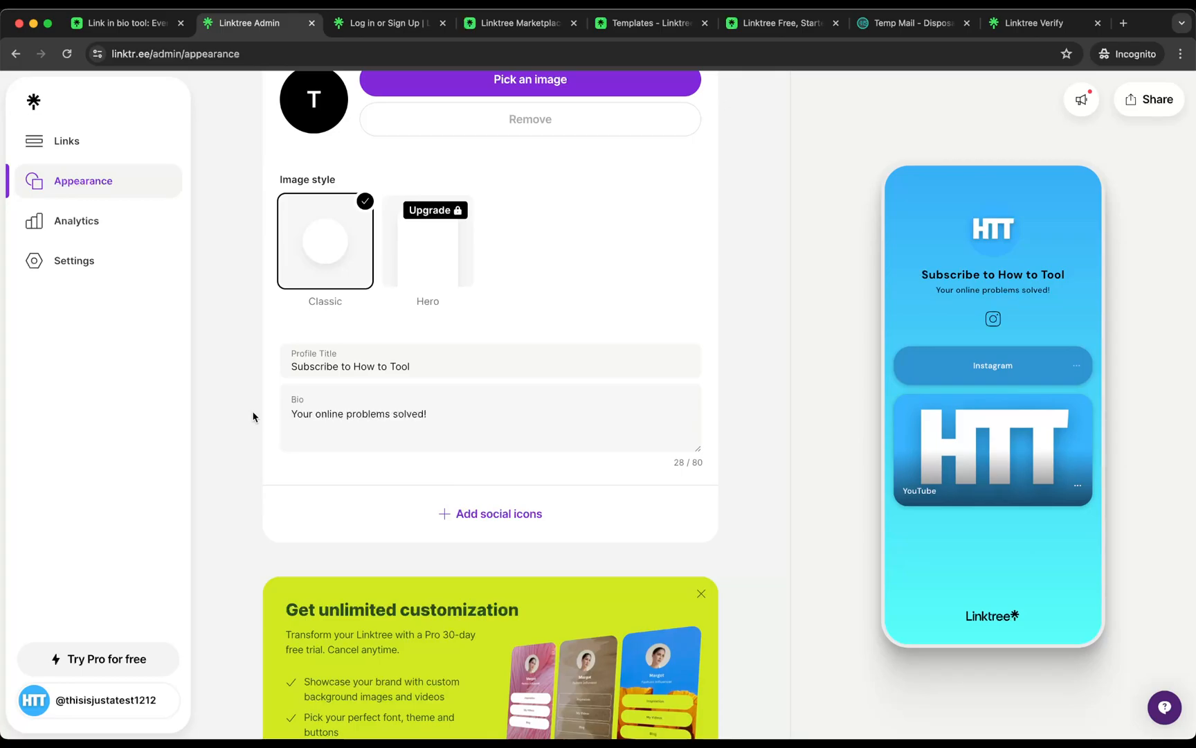
Open the social icons settings and try the Bottom icon position before returning it to Top
scroll(253, 416, down, 5)
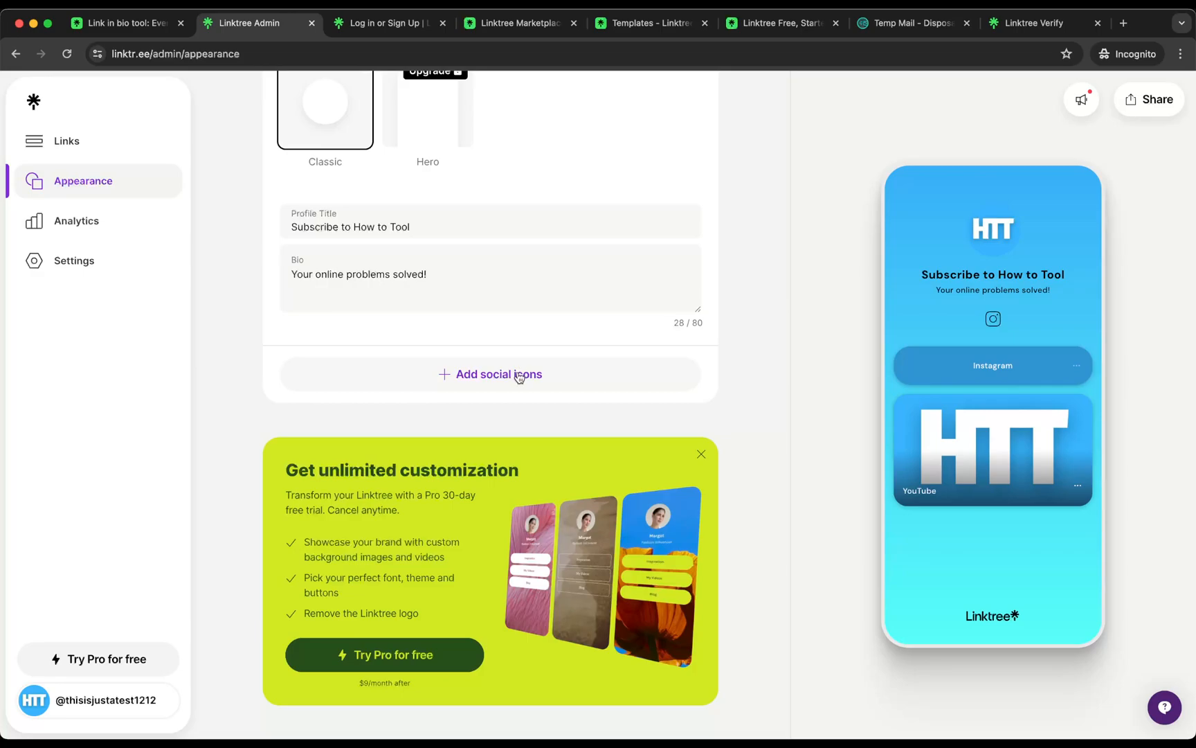
click(447, 377)
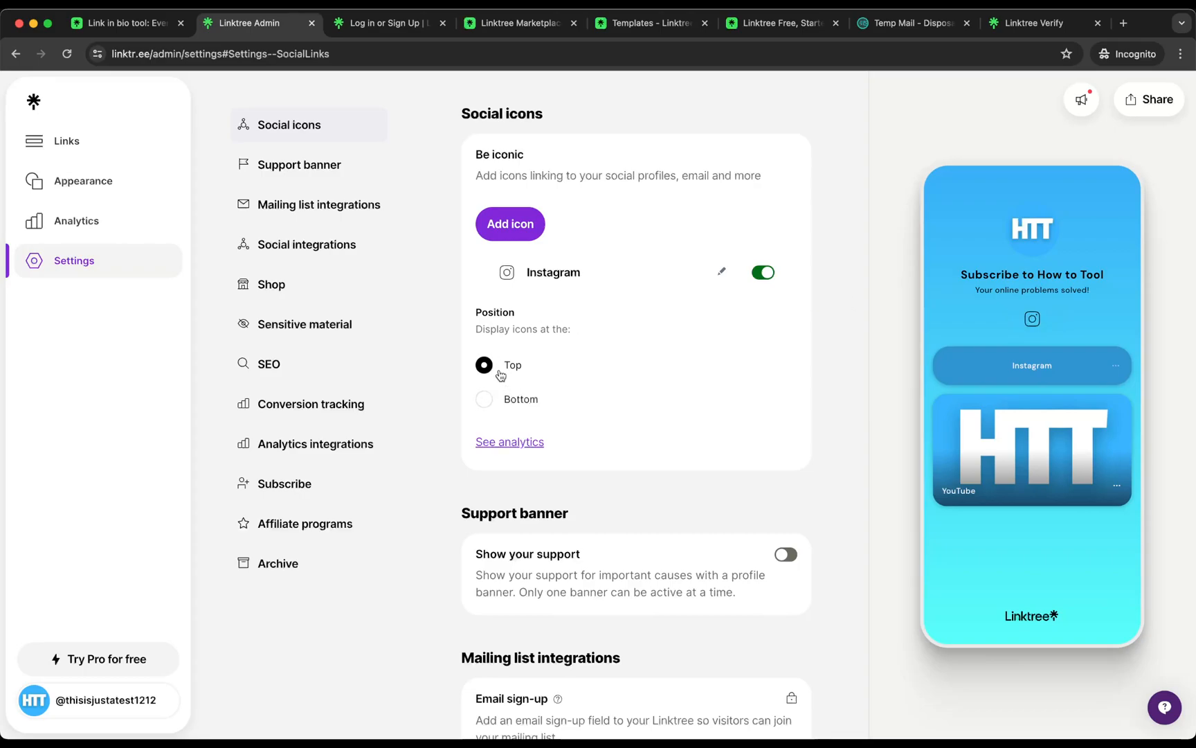
click(484, 400)
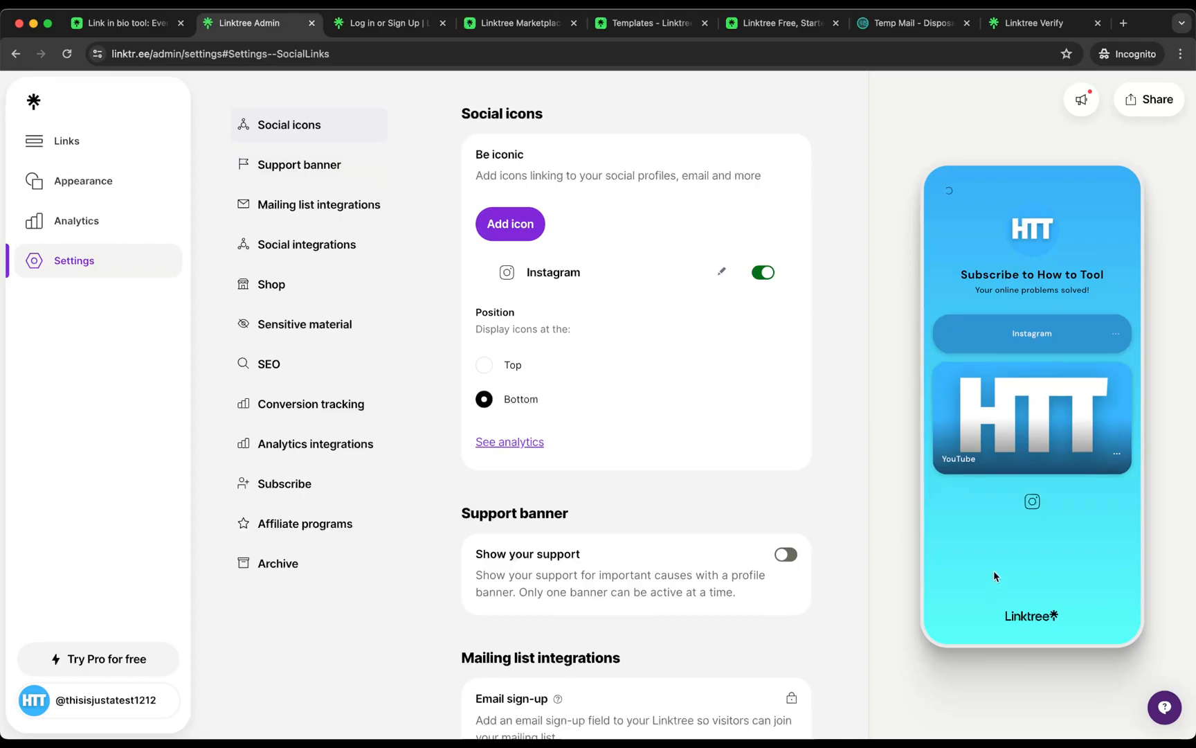
click(484, 365)
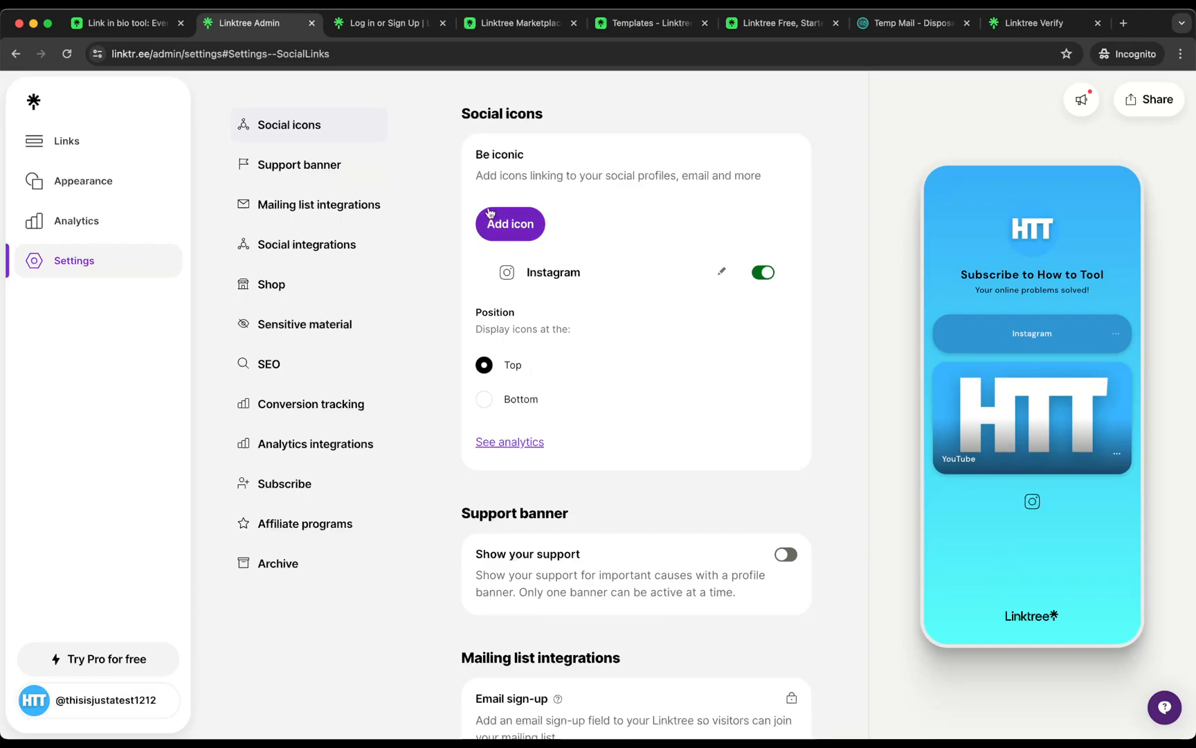
View the form for adding a Youtube social icon and close it without adding the icon
click(505, 220)
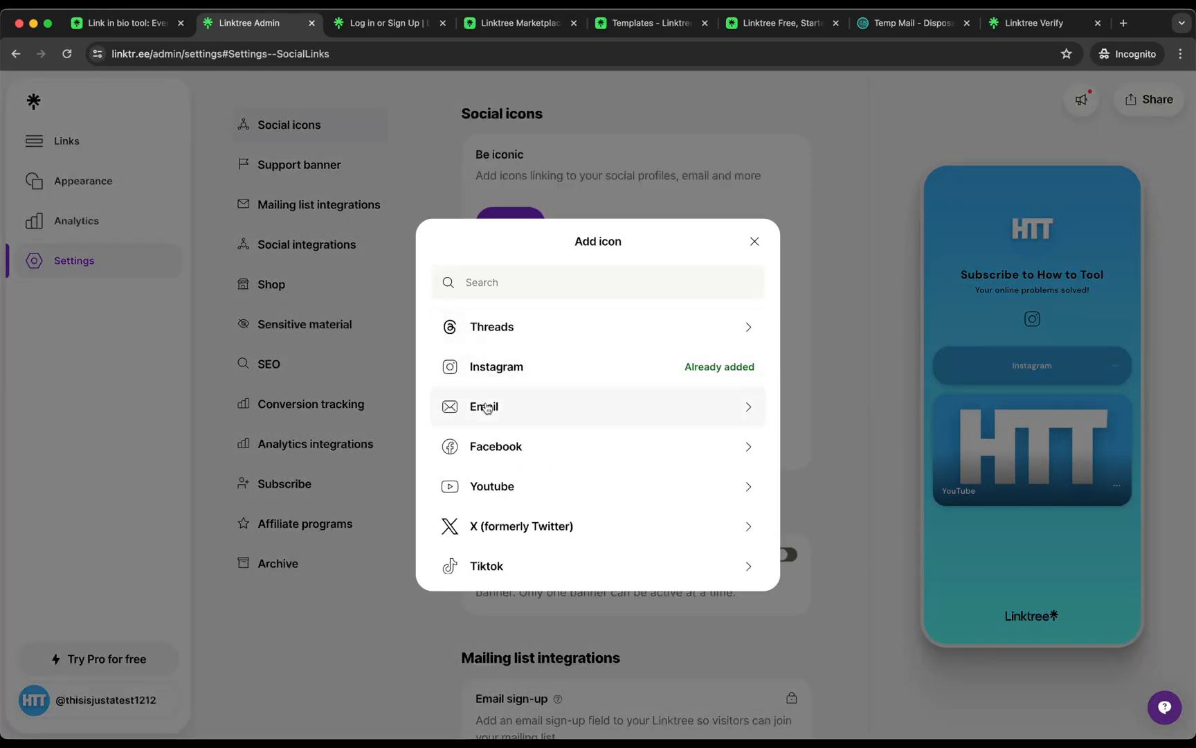
click(496, 488)
click(501, 383)
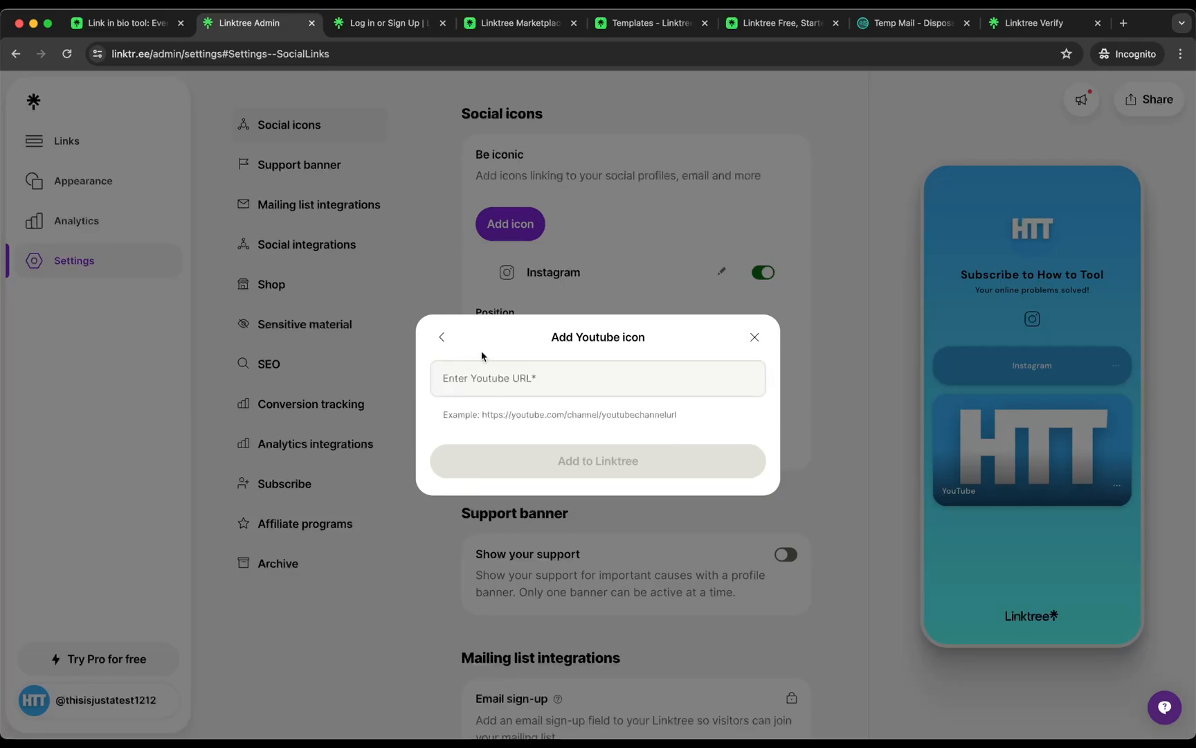
click(754, 338)
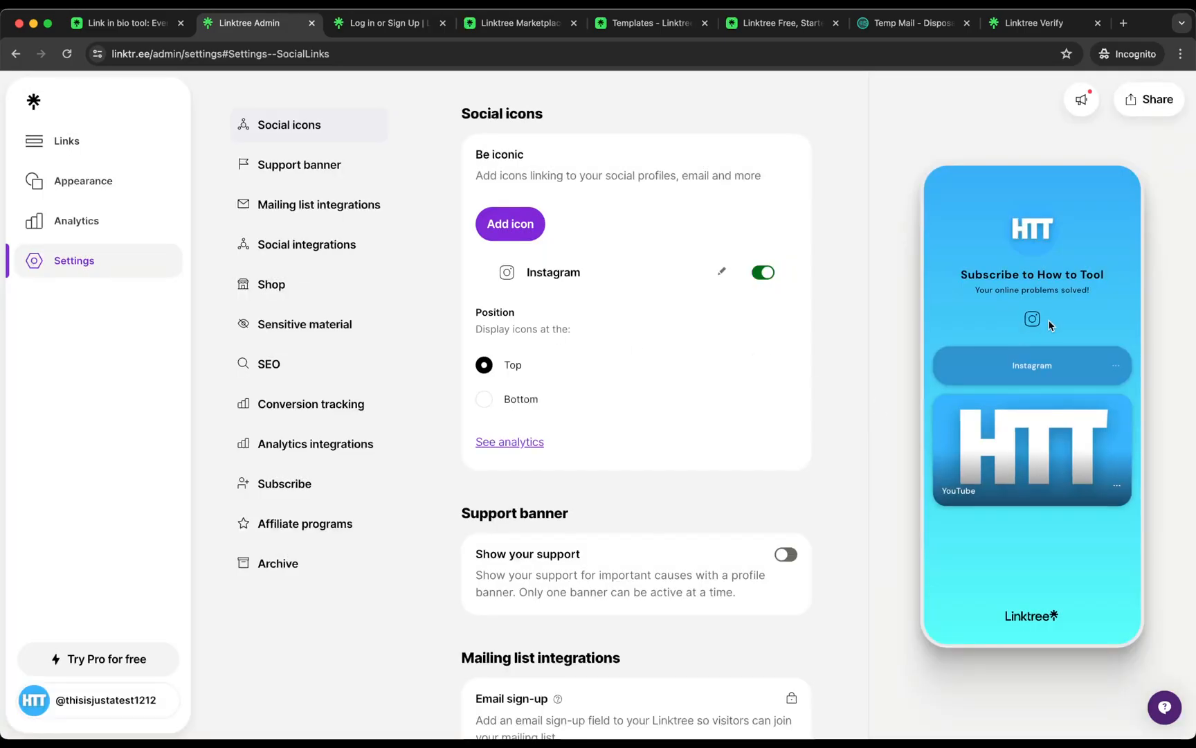
Hide the Instagram social icon, view its edit form, and enable the icon again
click(761, 277)
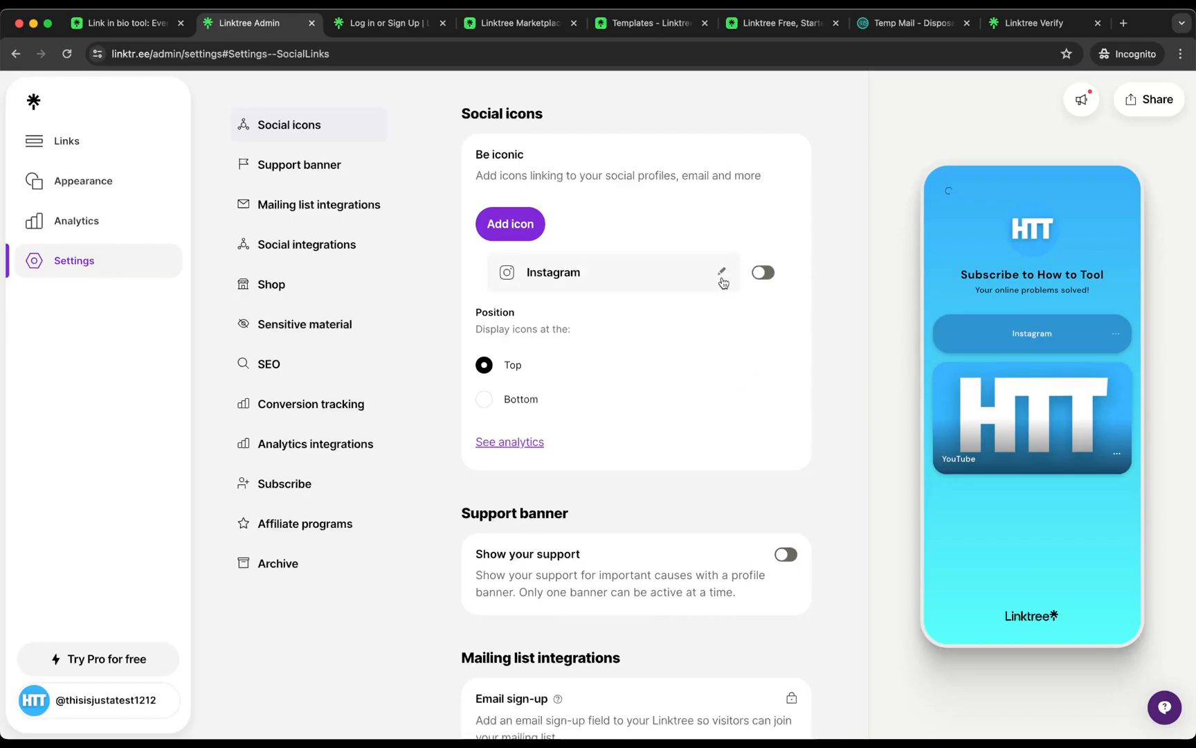
click(722, 274)
click(753, 332)
click(761, 273)
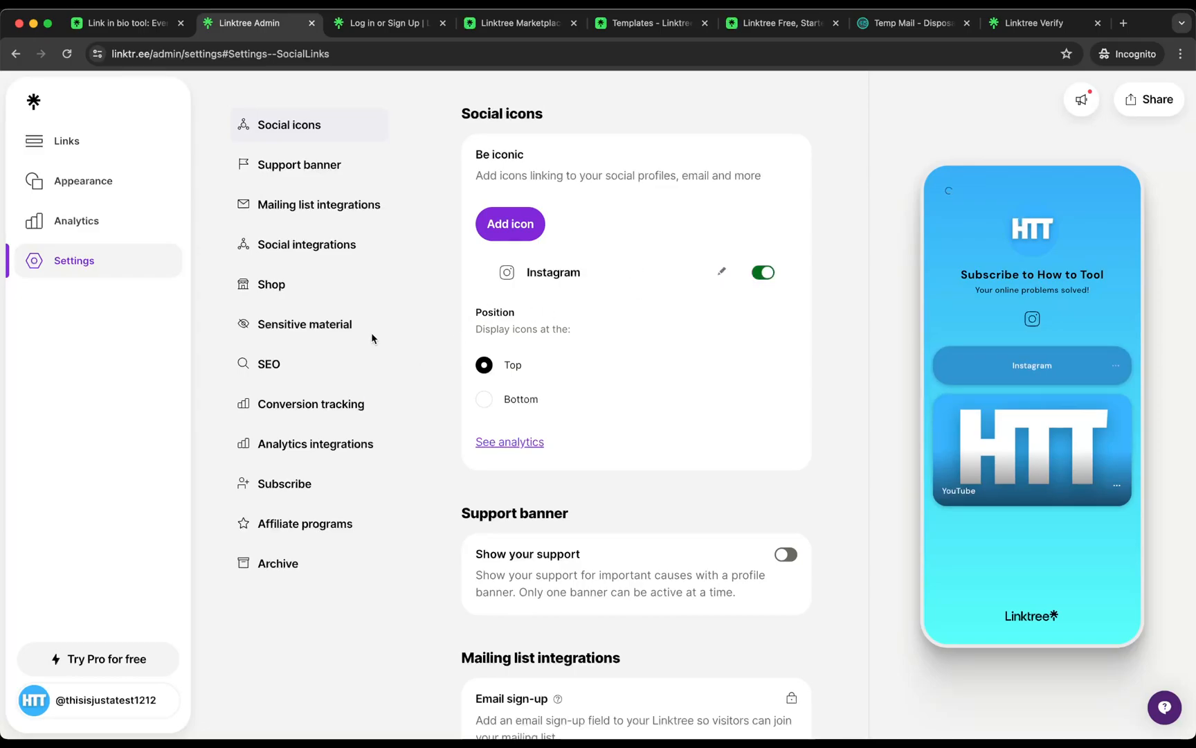
Open the Appearance settings and go to the Themes section
click(101, 188)
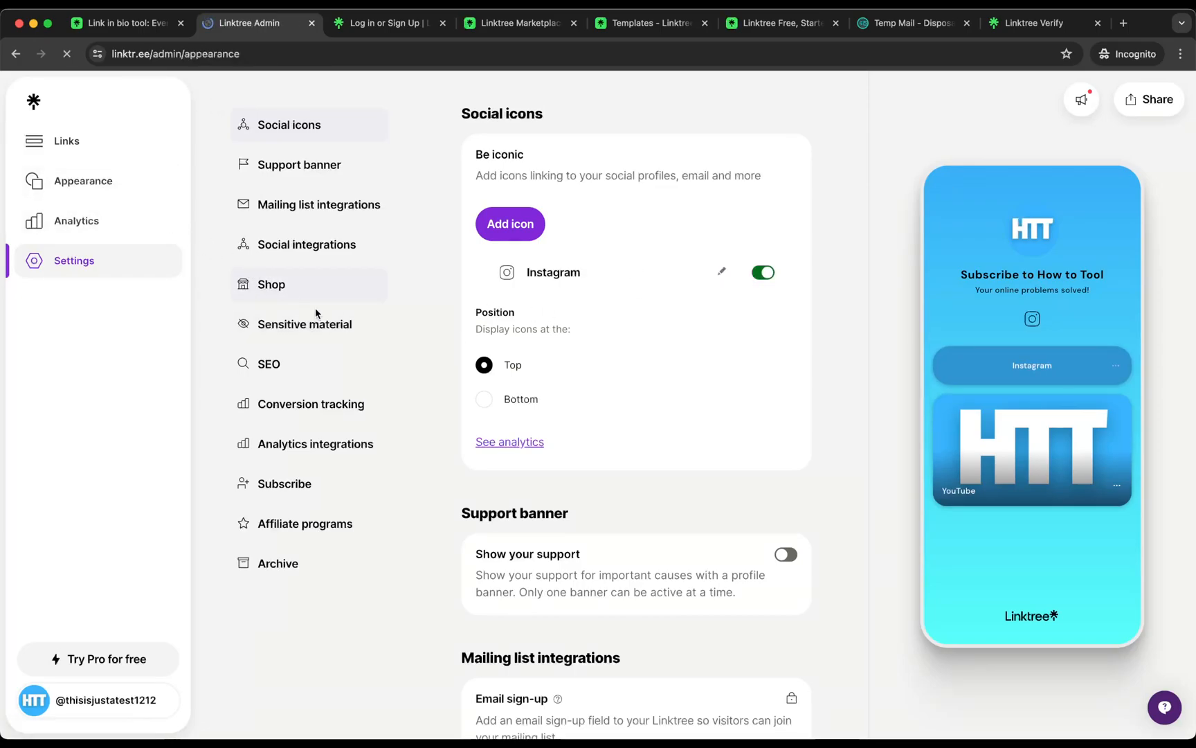
scroll(395, 389, down, 5)
scroll(395, 389, down, 5)
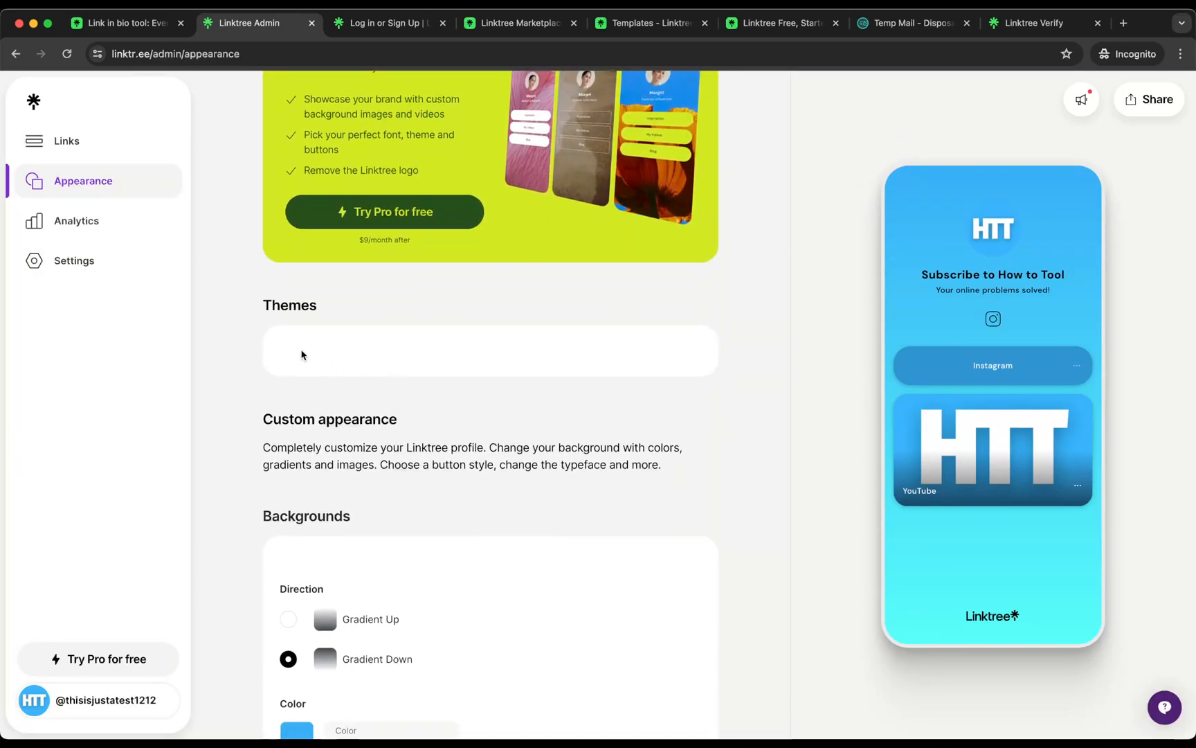
Try the Linktree x Billie Eilish theme and browse the other available themes
scroll(302, 353, down, 4)
scroll(283, 347, up, 4)
scroll(283, 347, down, 2)
click(437, 336)
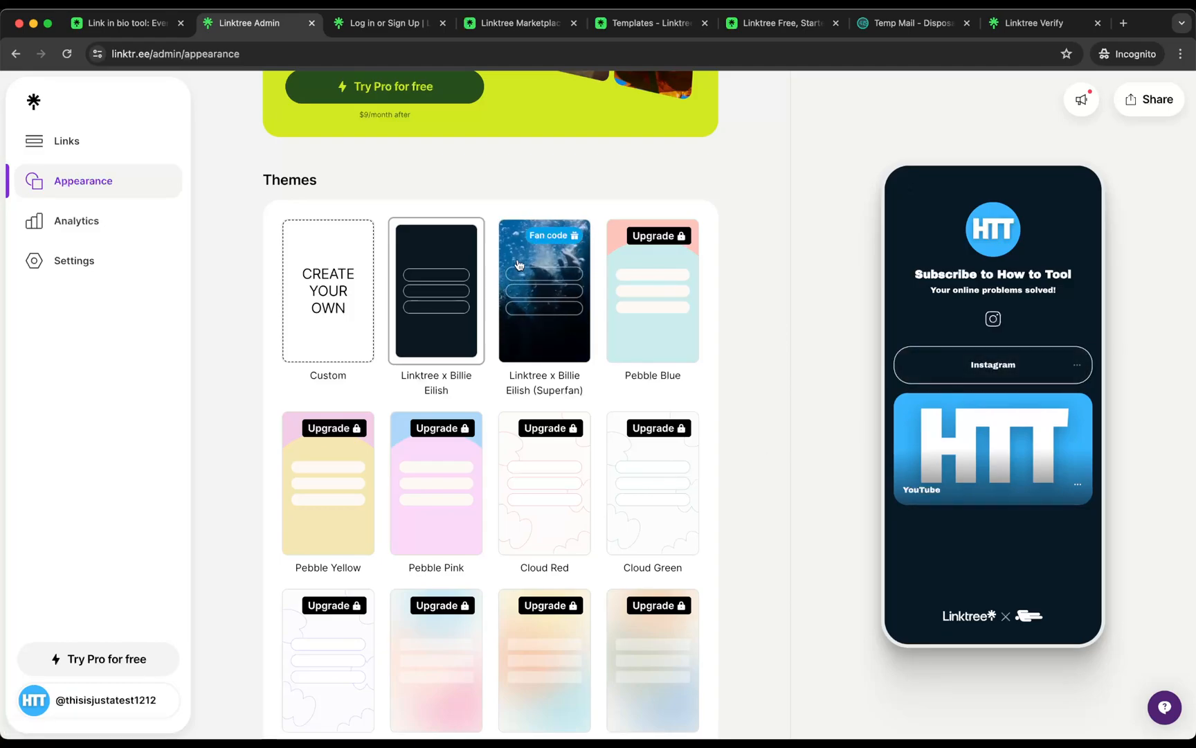
scroll(831, 462, down, 1)
scroll(831, 462, down, 8)
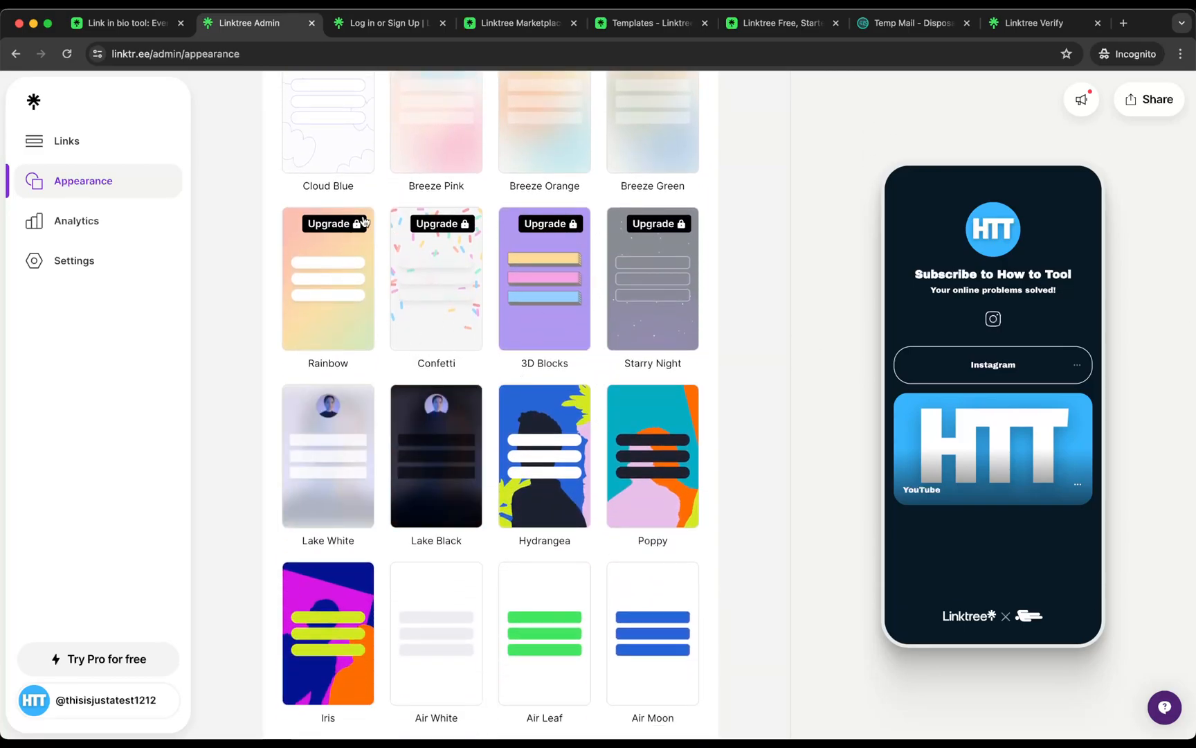
scroll(363, 220, up, 2)
Set the custom background of the profile to Flat Colour
scroll(363, 220, down, 15)
scroll(364, 221, down, 8)
click(338, 409)
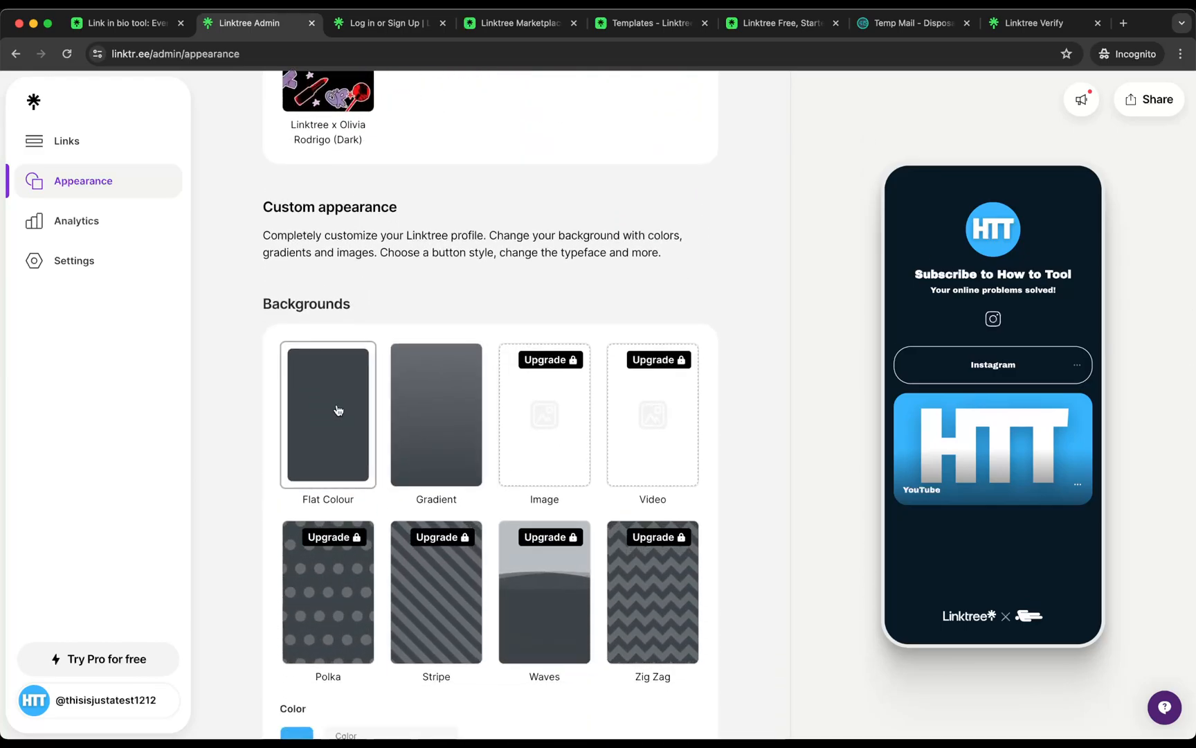
Set the button style to the Fill variant with fully rounded ends
scroll(352, 529, down, 6)
scroll(352, 530, down, 5)
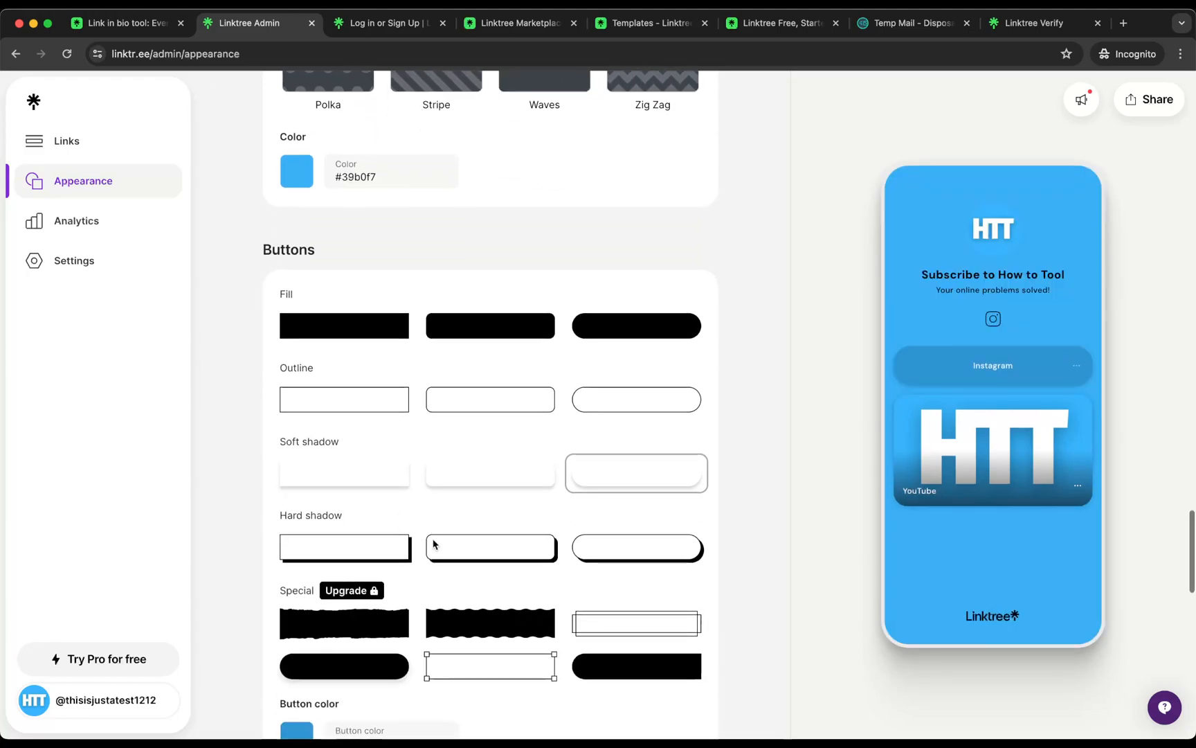
scroll(433, 544, down, 2)
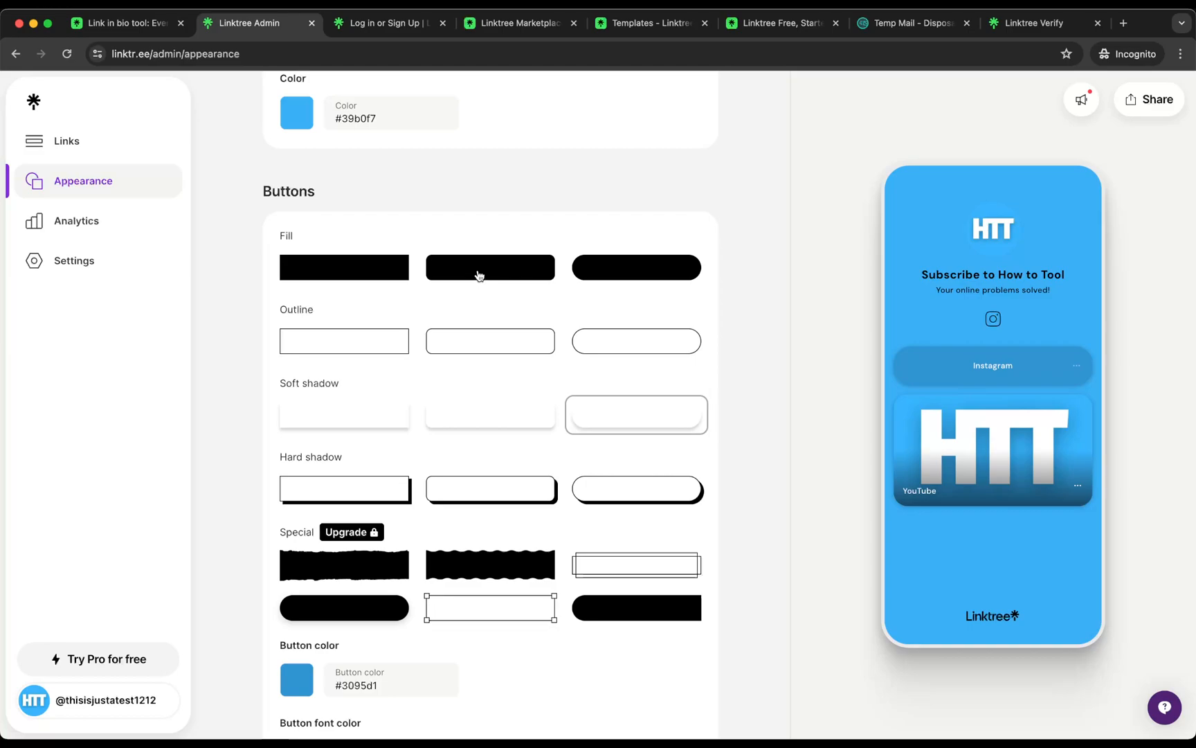
click(585, 283)
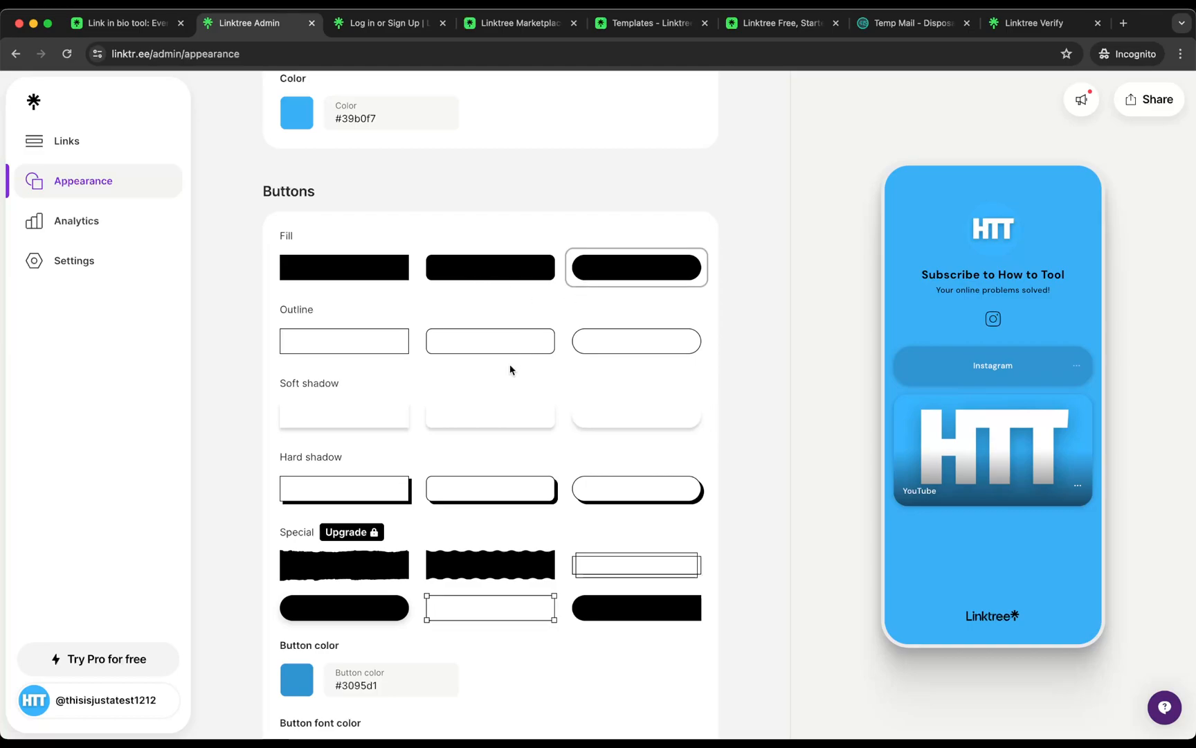
Review the font, Linktree logo and sharing preview settings in Appearance
scroll(510, 370, down, 10)
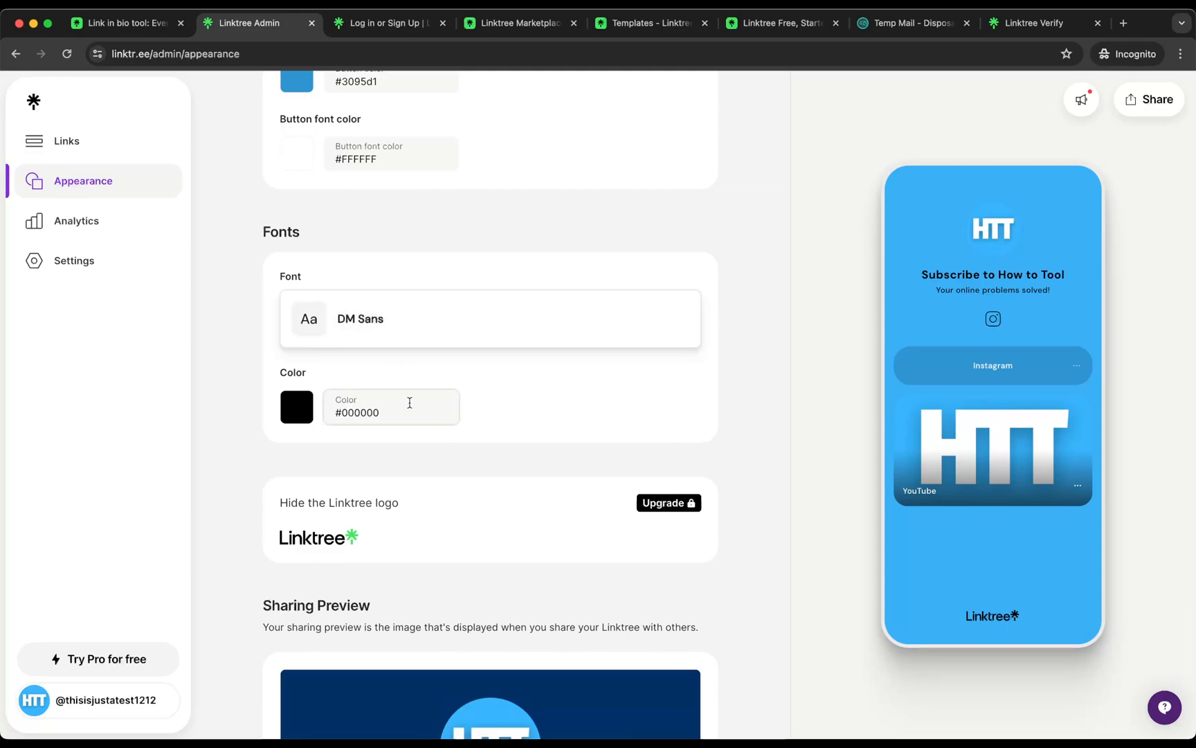
scroll(342, 502, down, 3)
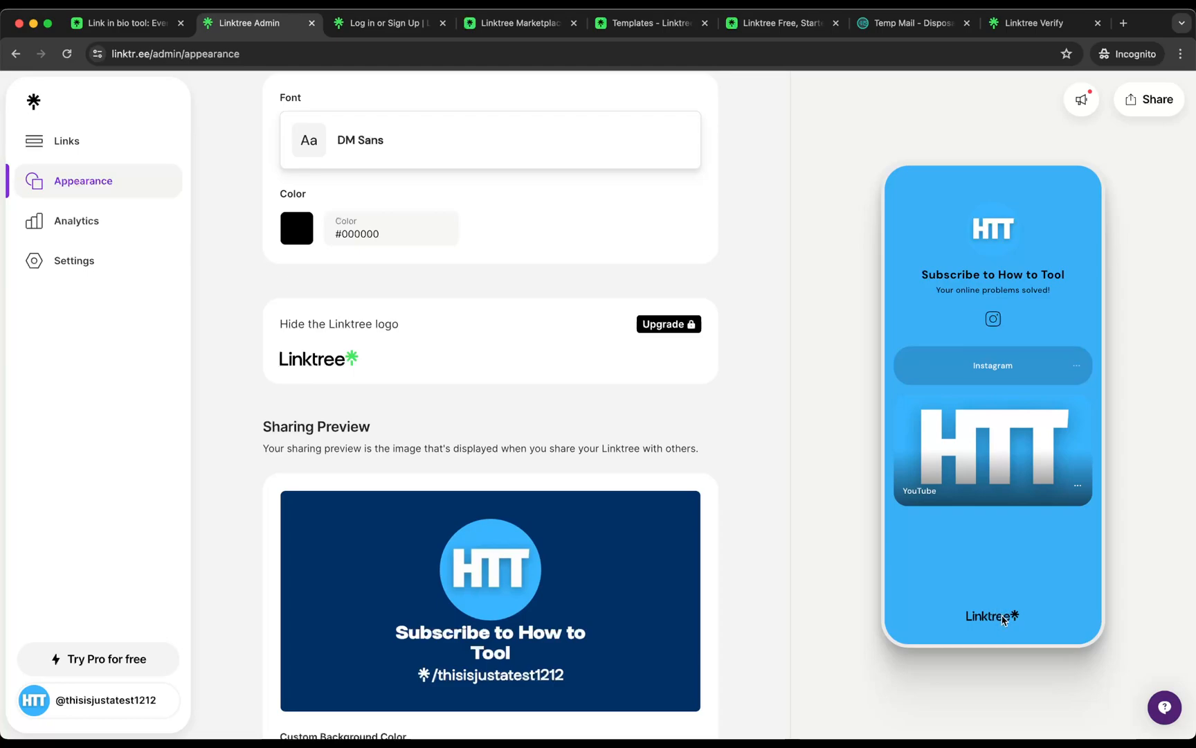
scroll(535, 387, down, 4)
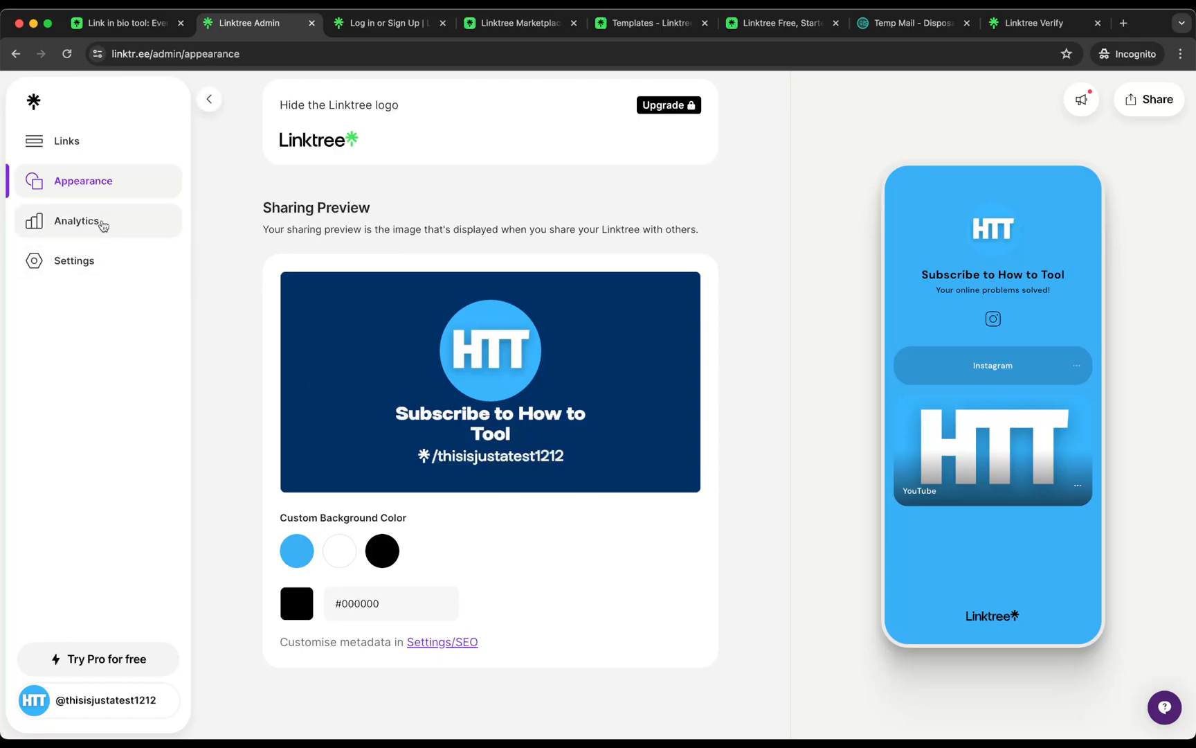
Open the Analytics page and dismiss the "Unlock powerful insights" promotion
click(102, 223)
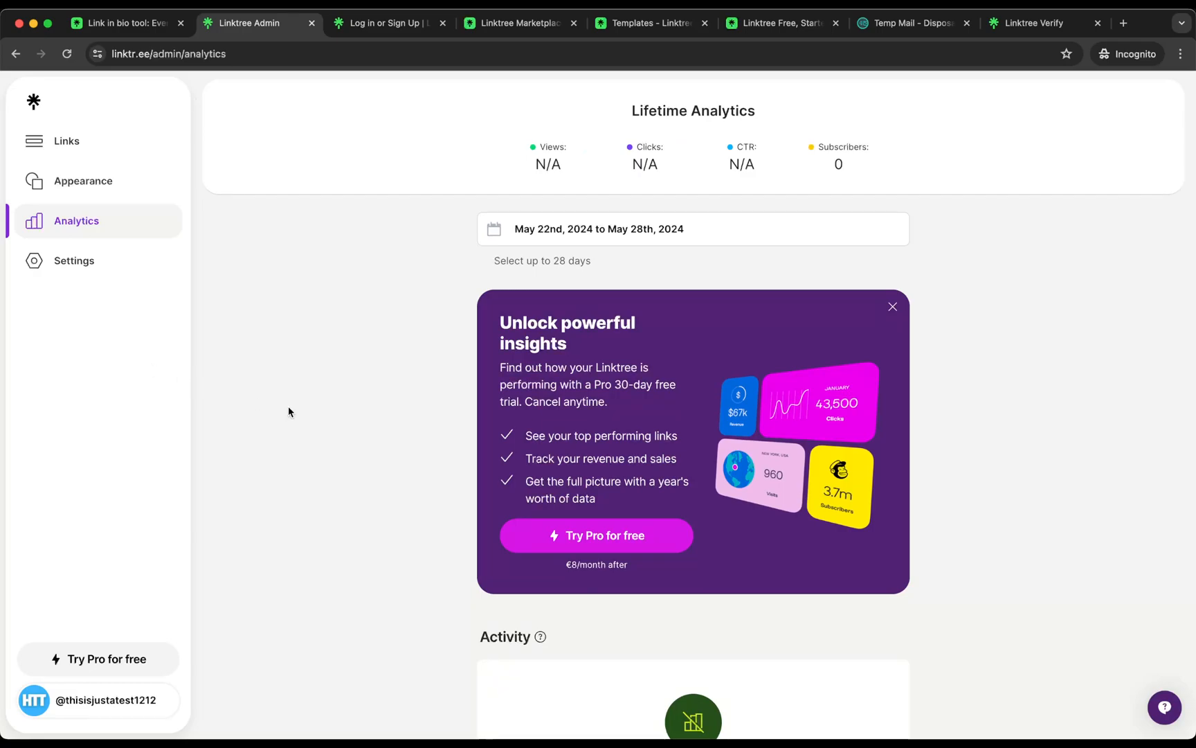
scroll(344, 469, down, 2)
scroll(344, 469, down, 2)
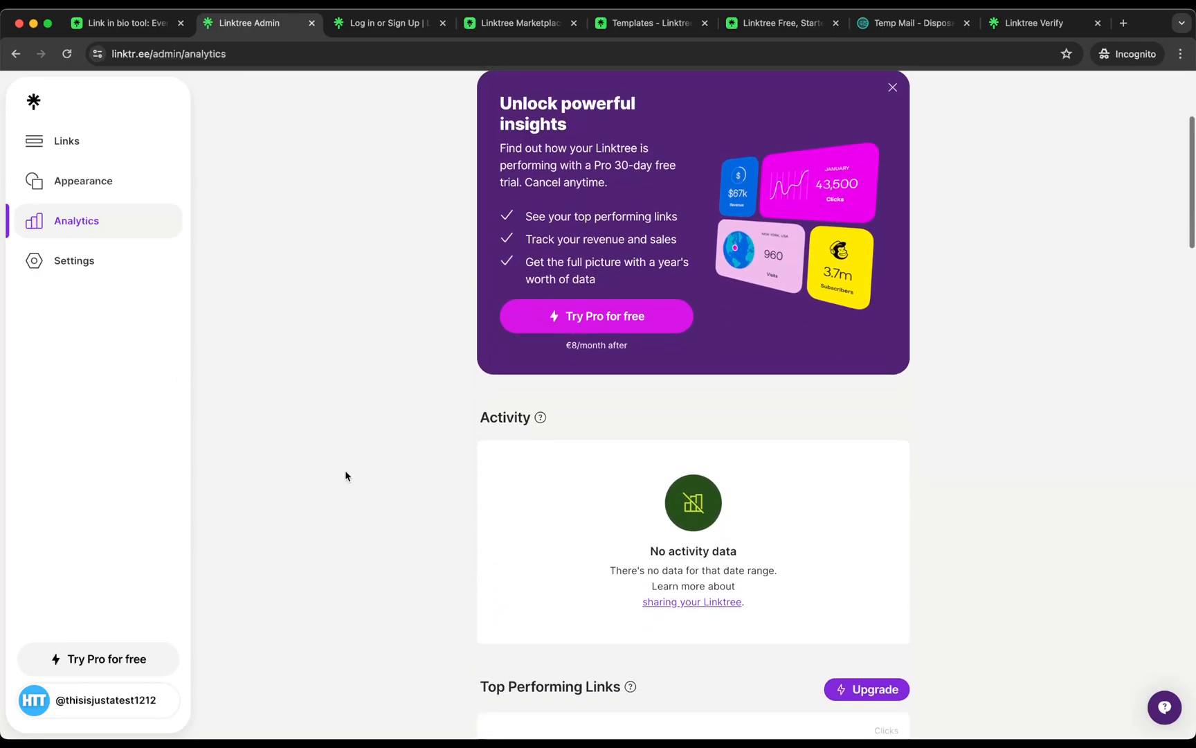
scroll(344, 469, up, 3)
scroll(345, 470, up, 1)
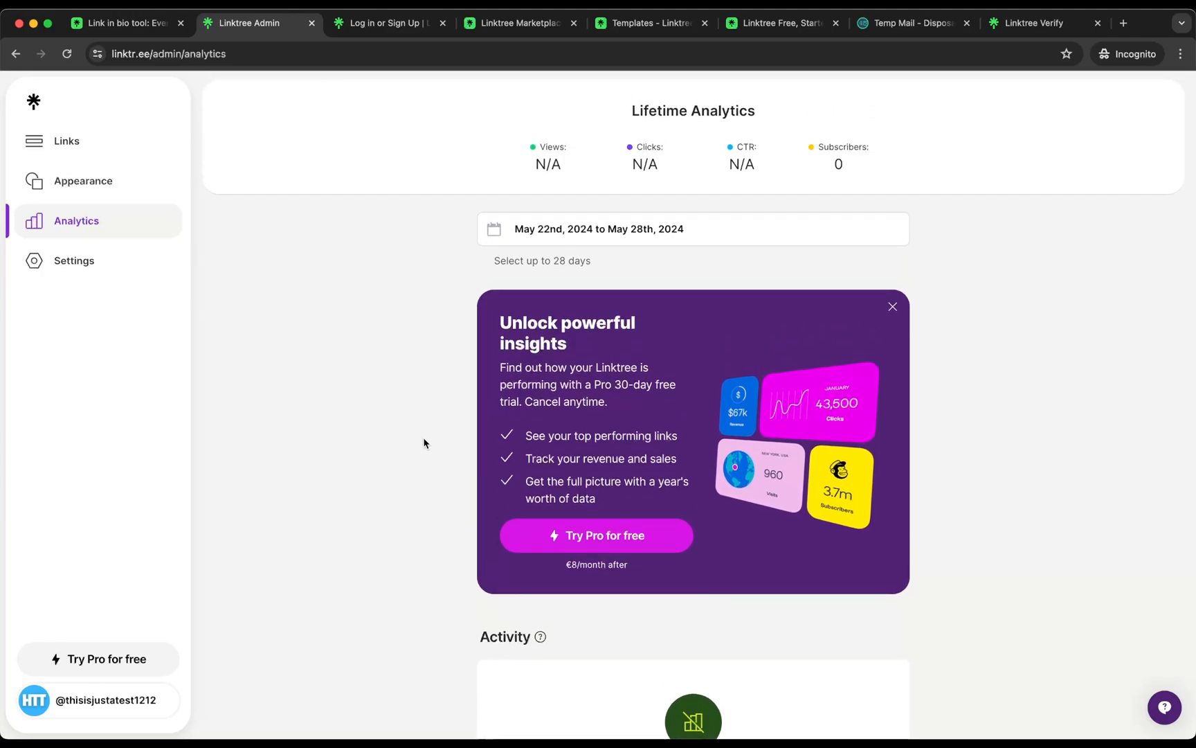
scroll(406, 258, down, 1)
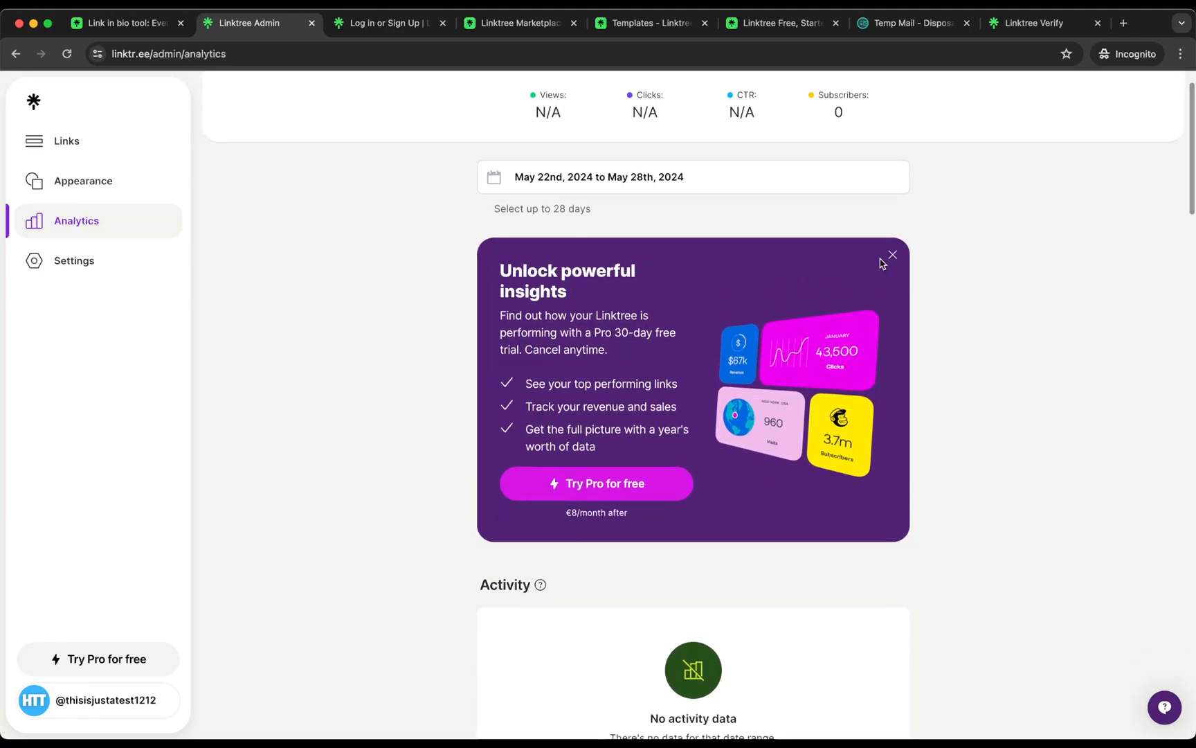
click(892, 255)
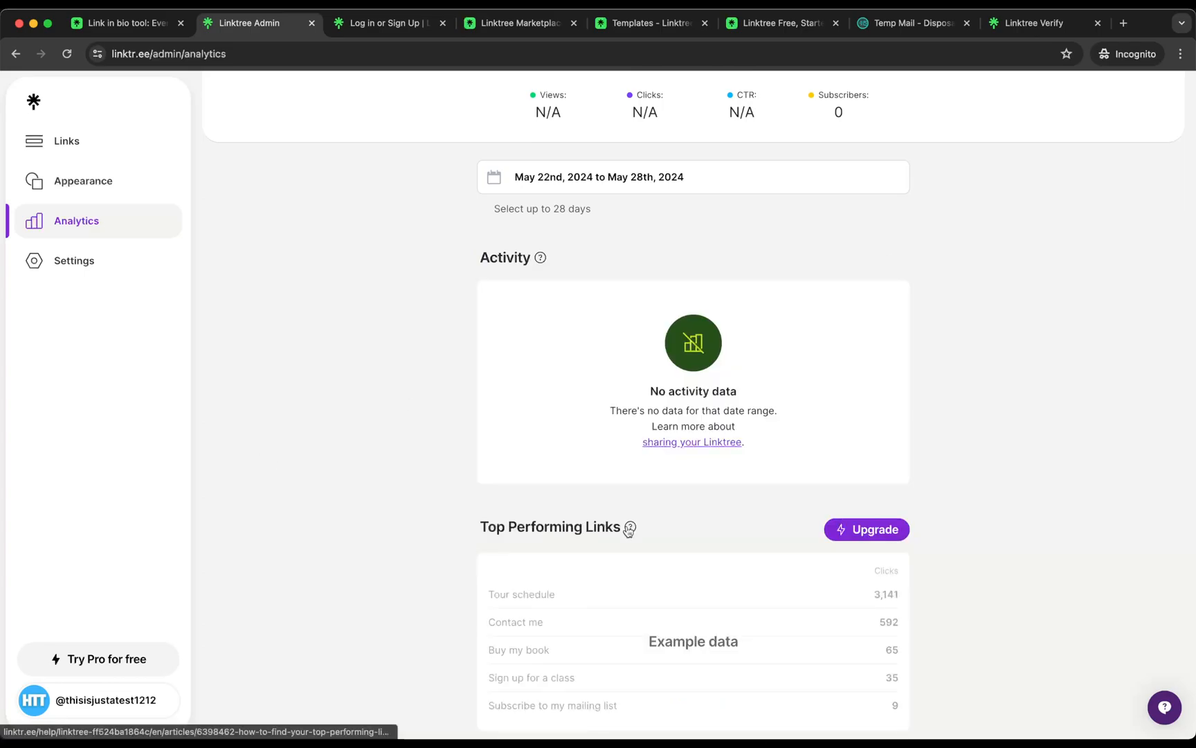
Examine the analytics sections for activity, top links, subscribers, locations, referrers, devices, social icons and products
scroll(574, 432, down, 3)
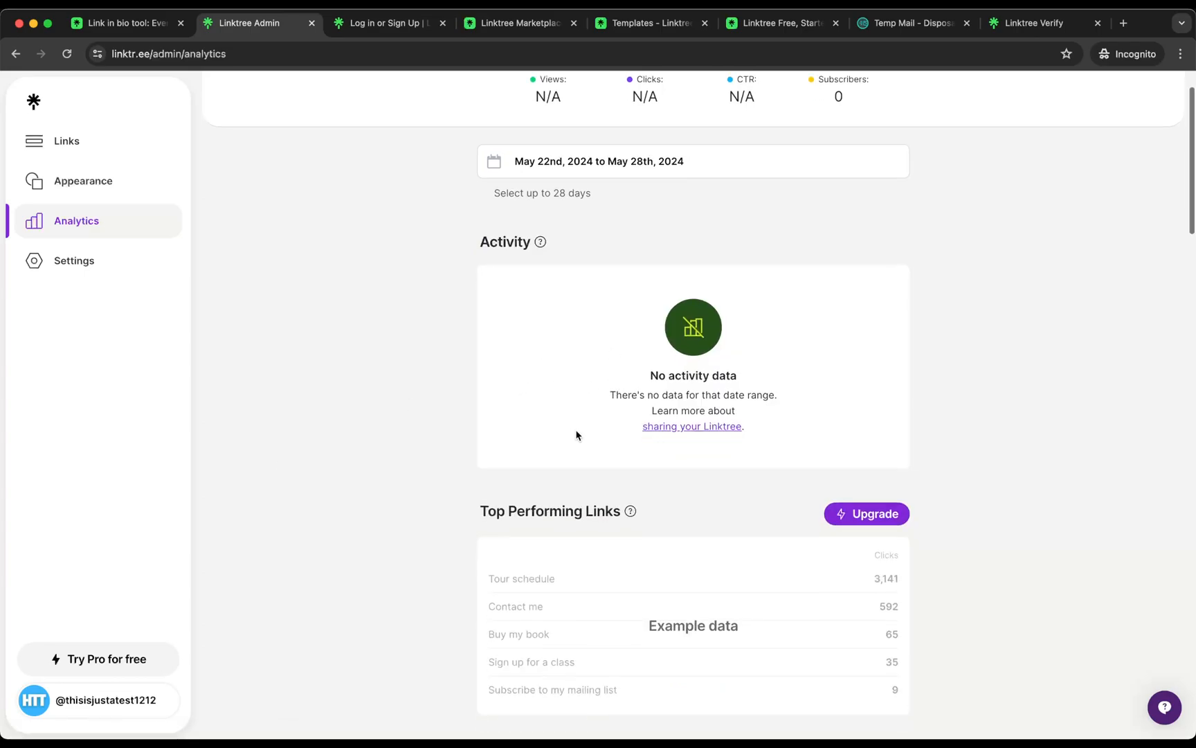
scroll(576, 435, up, 4)
scroll(576, 435, down, 7)
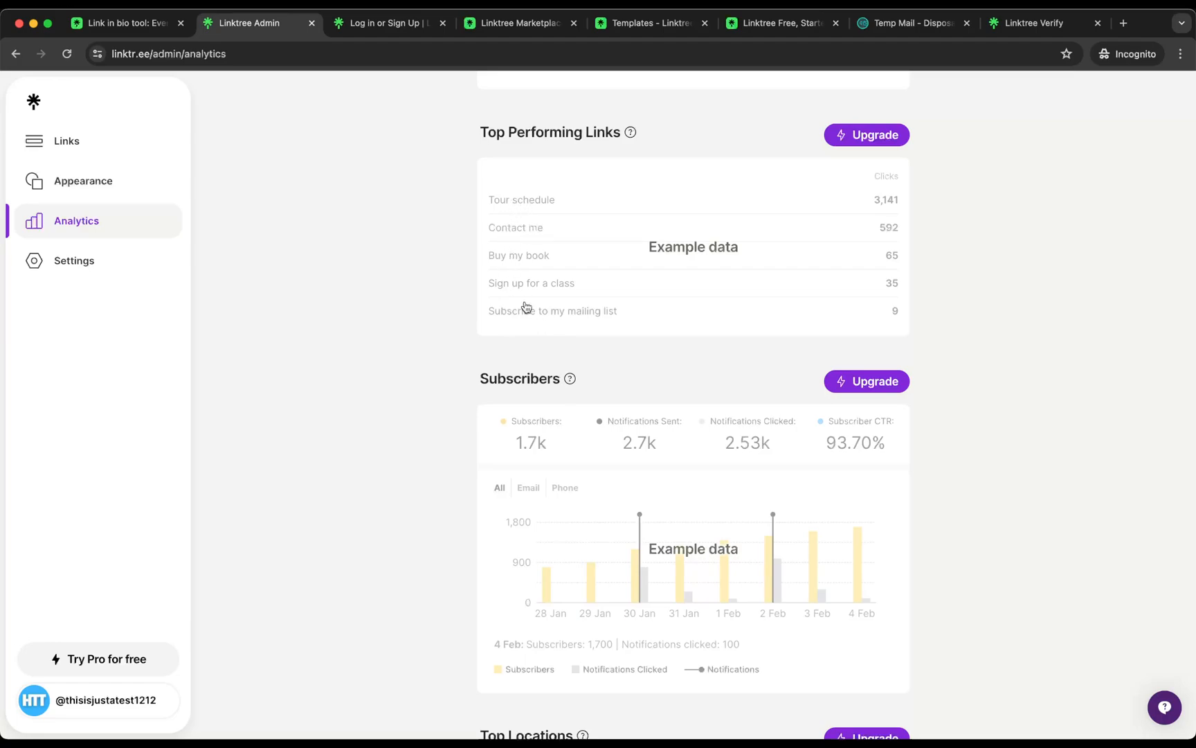
scroll(502, 344, down, 5)
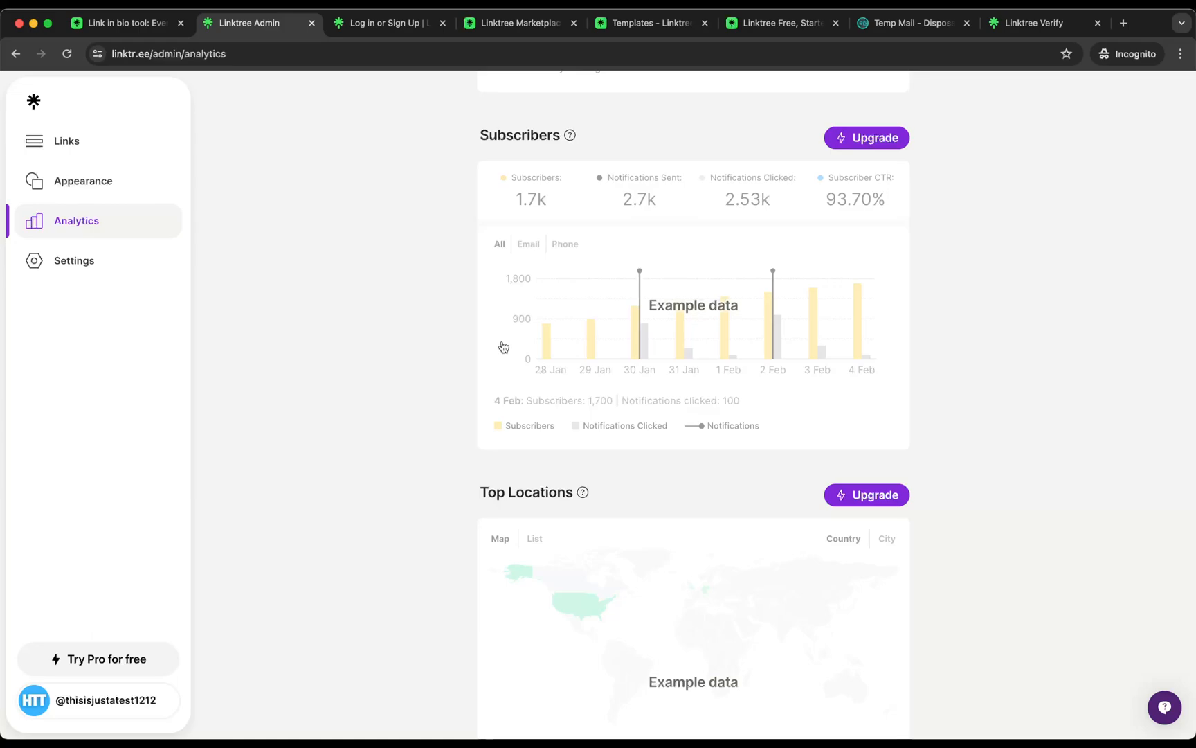
scroll(503, 346, down, 5)
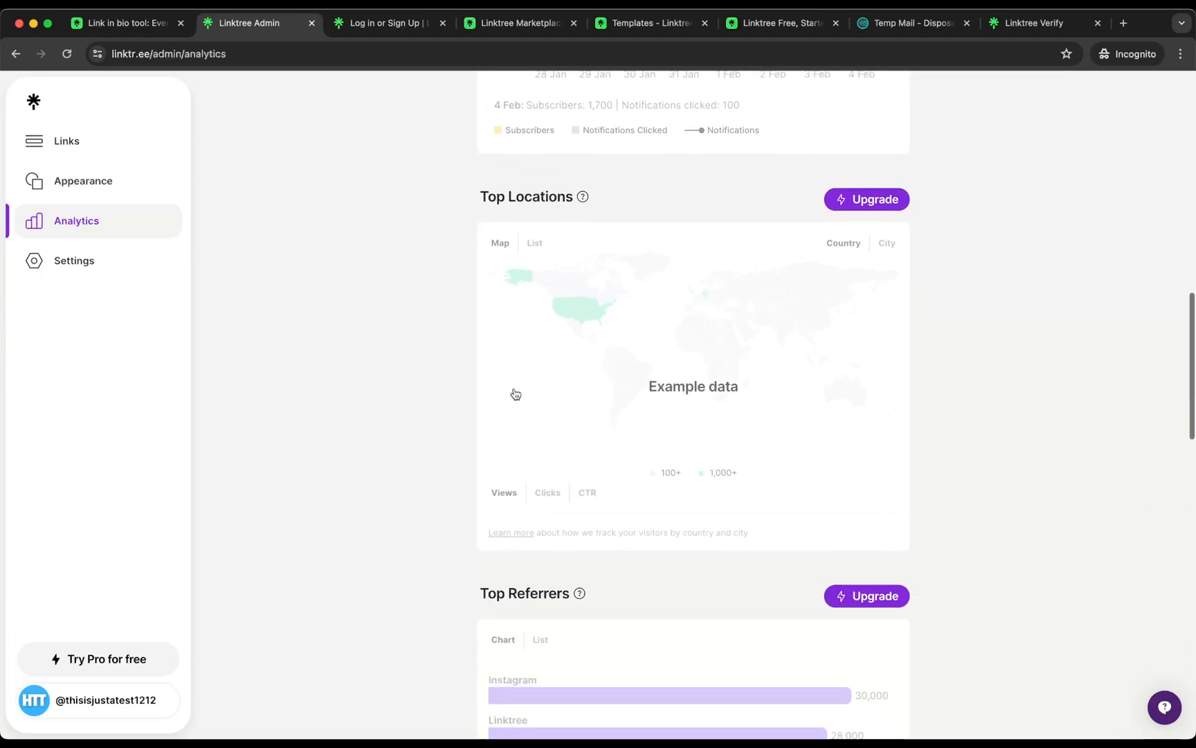
scroll(525, 324, down, 1)
scroll(526, 323, down, 5)
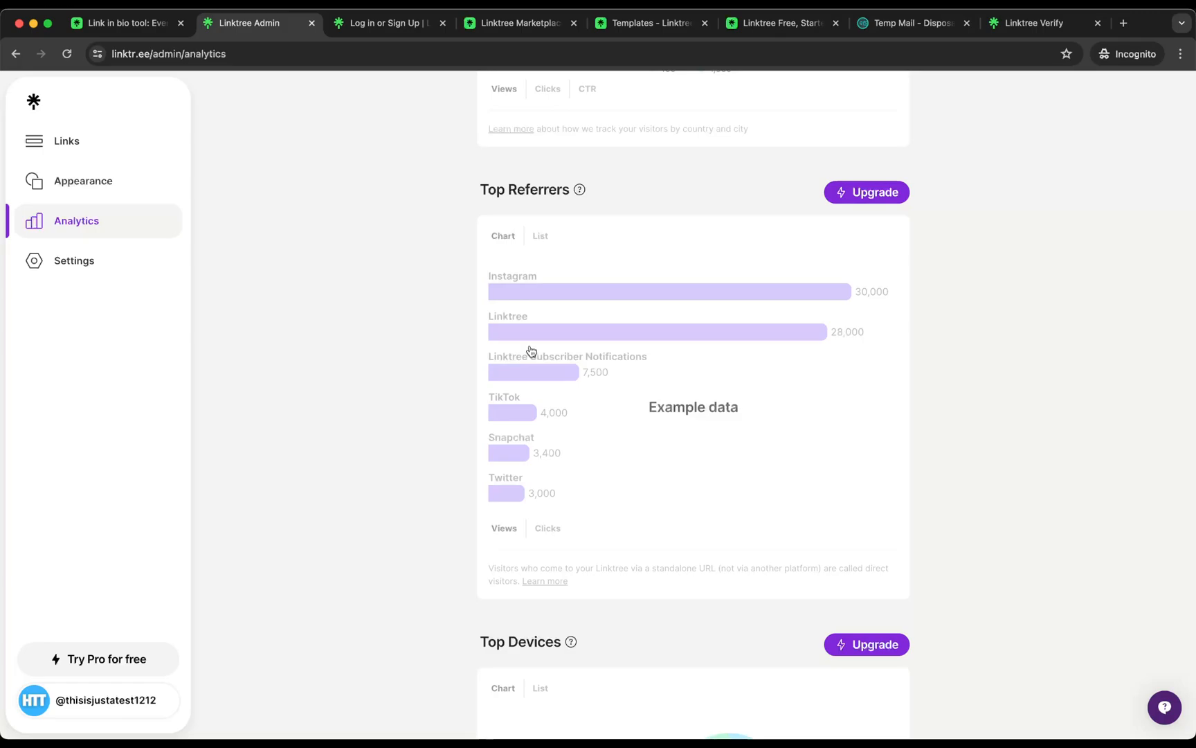
scroll(531, 351, down, 8)
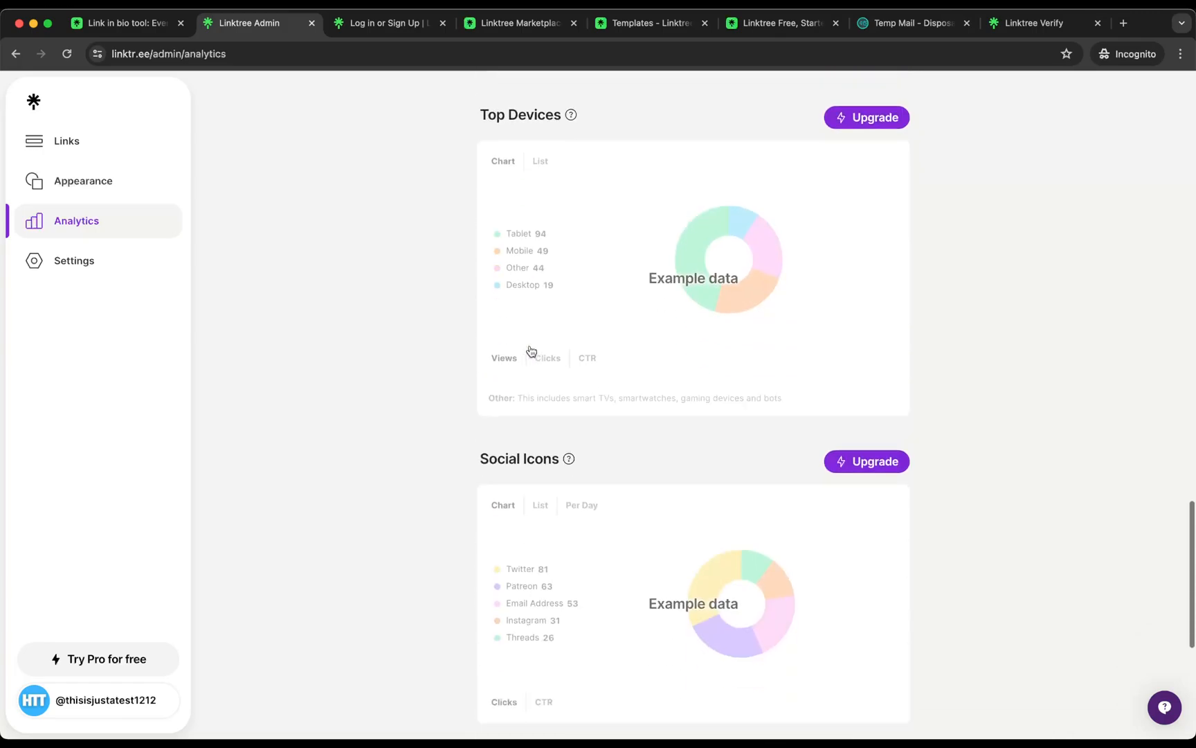
scroll(496, 288, down, 3)
scroll(497, 292, down, 4)
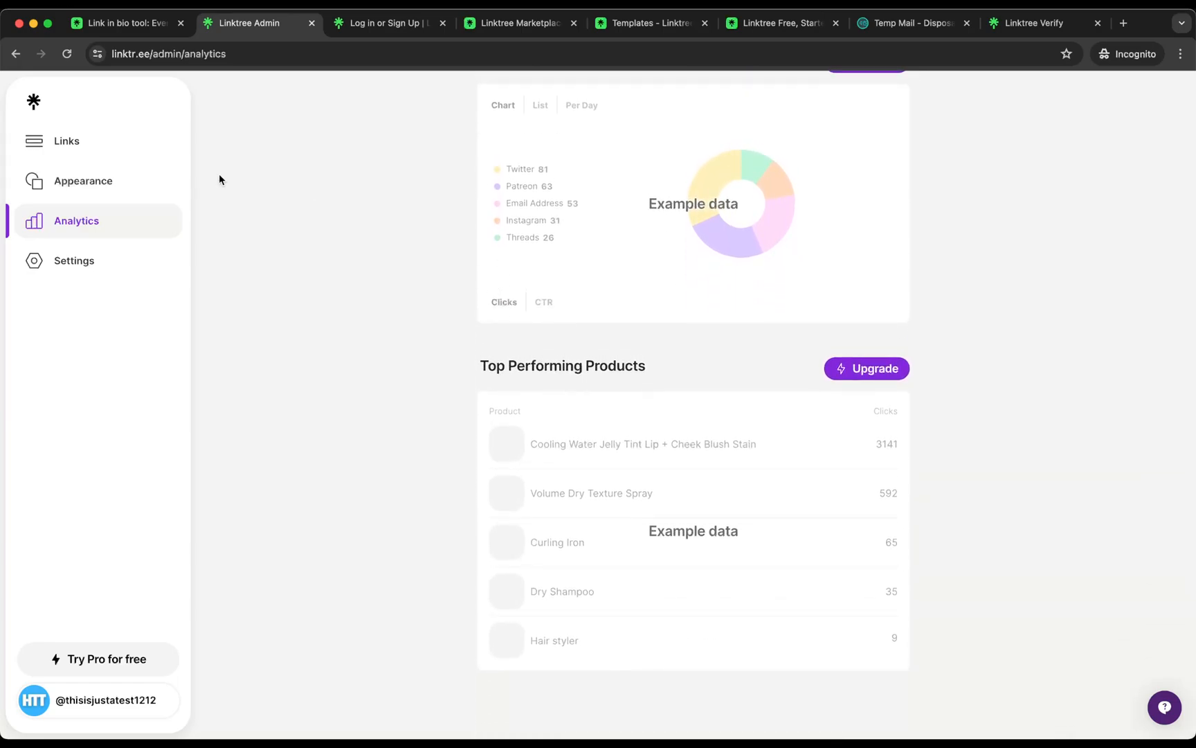
scroll(269, 319, up, 8)
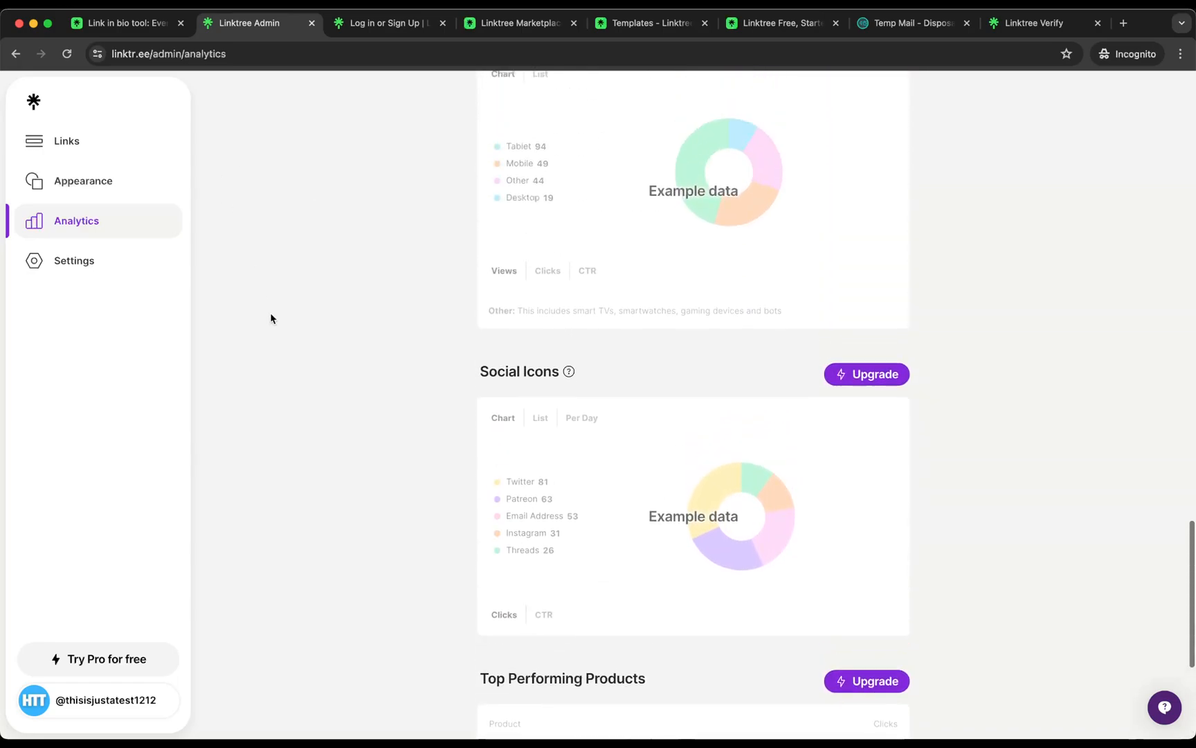
scroll(270, 318, up, 15)
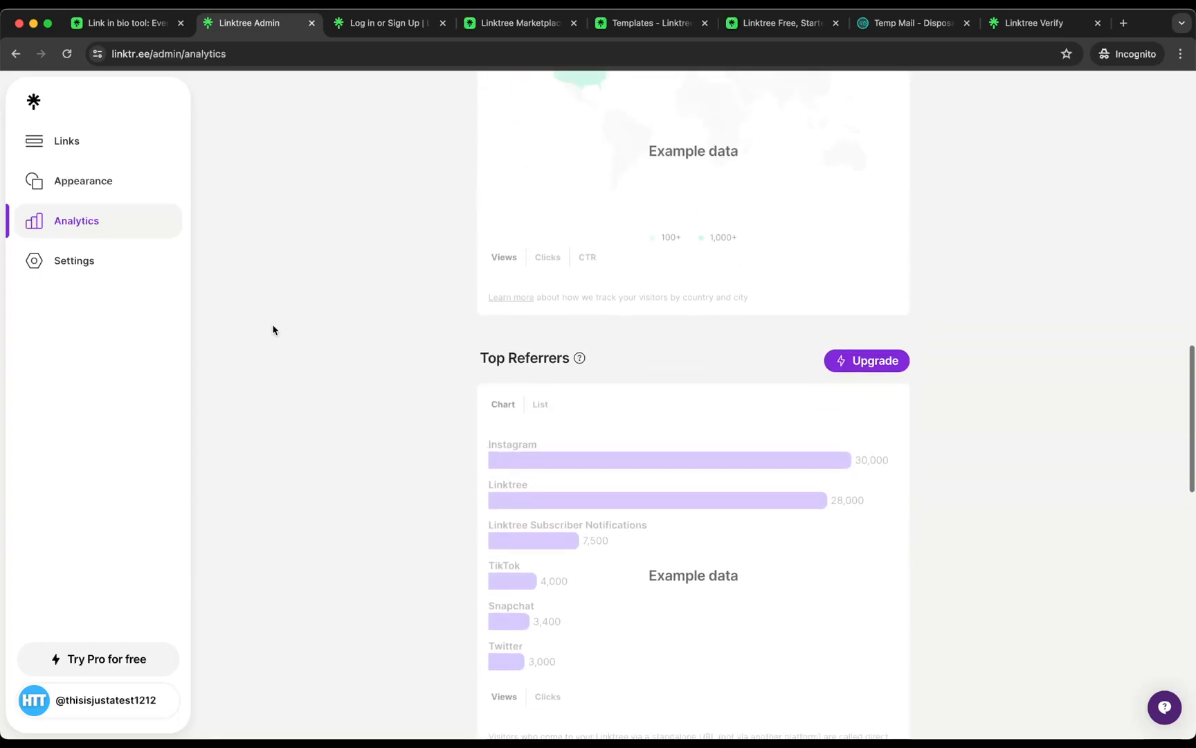
scroll(273, 330, up, 10)
Open the support banner options in Settings and view the list of causes without choosing one
click(83, 261)
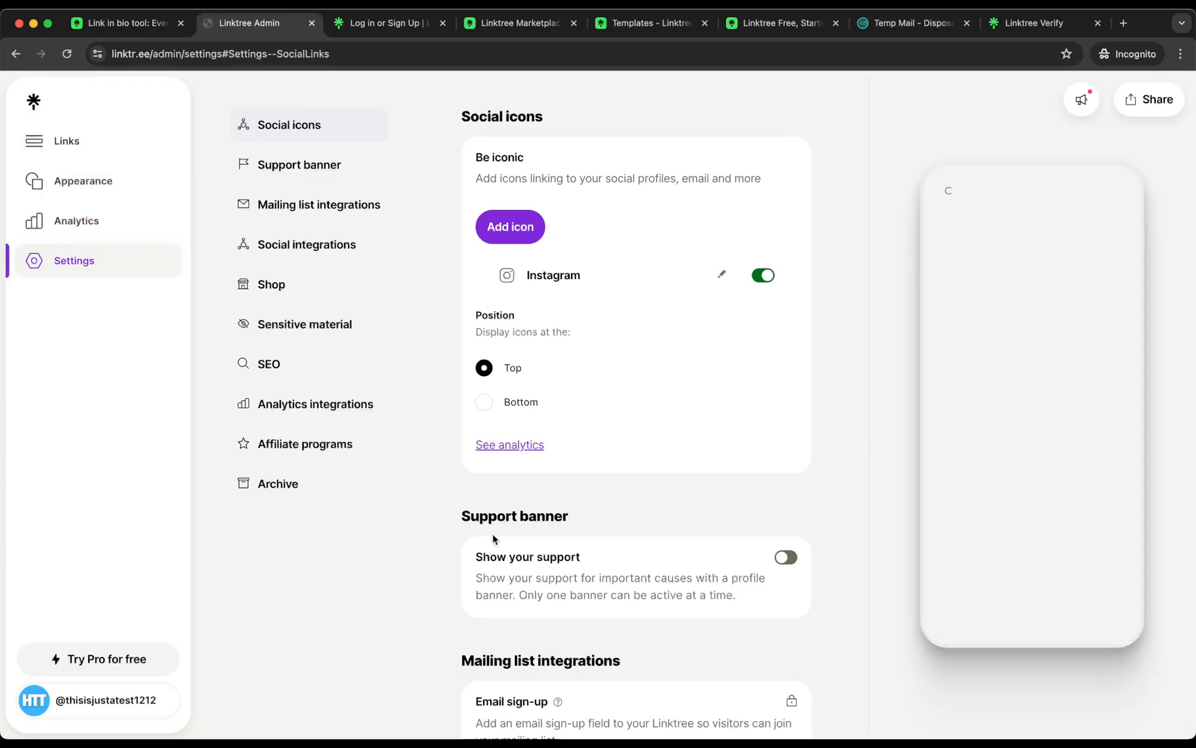
scroll(602, 491, down, 5)
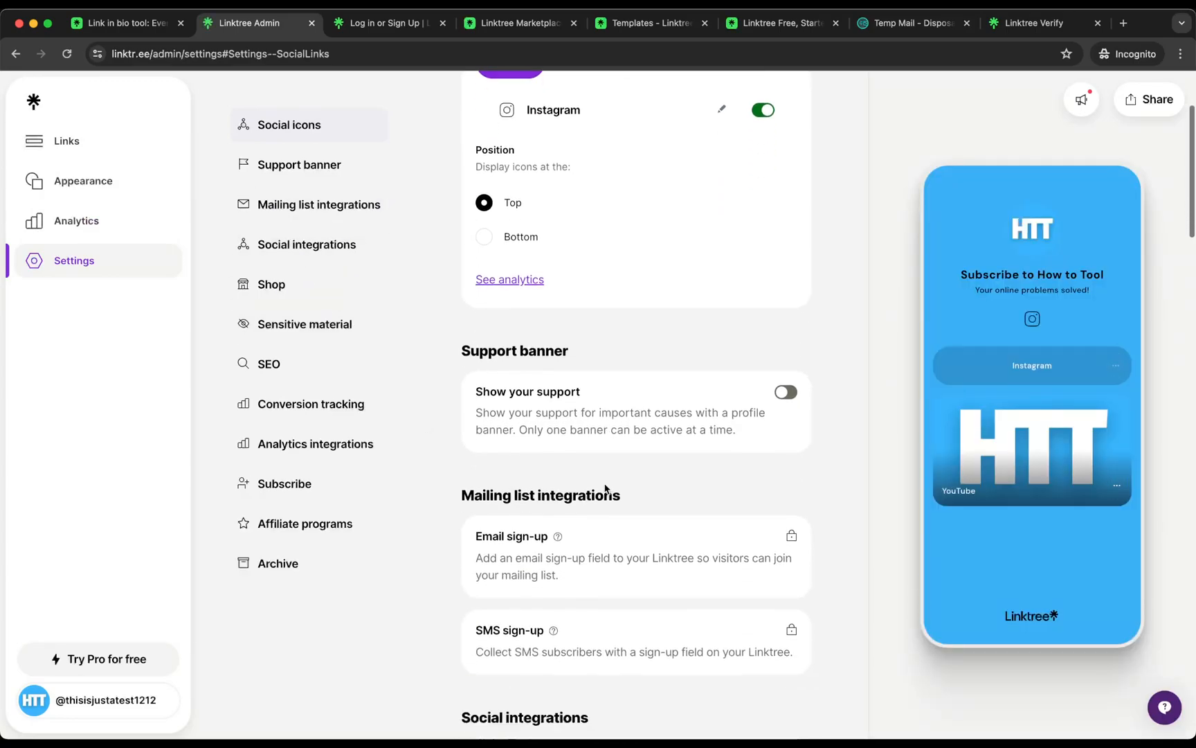
drag(477, 253, 736, 306)
click(690, 283)
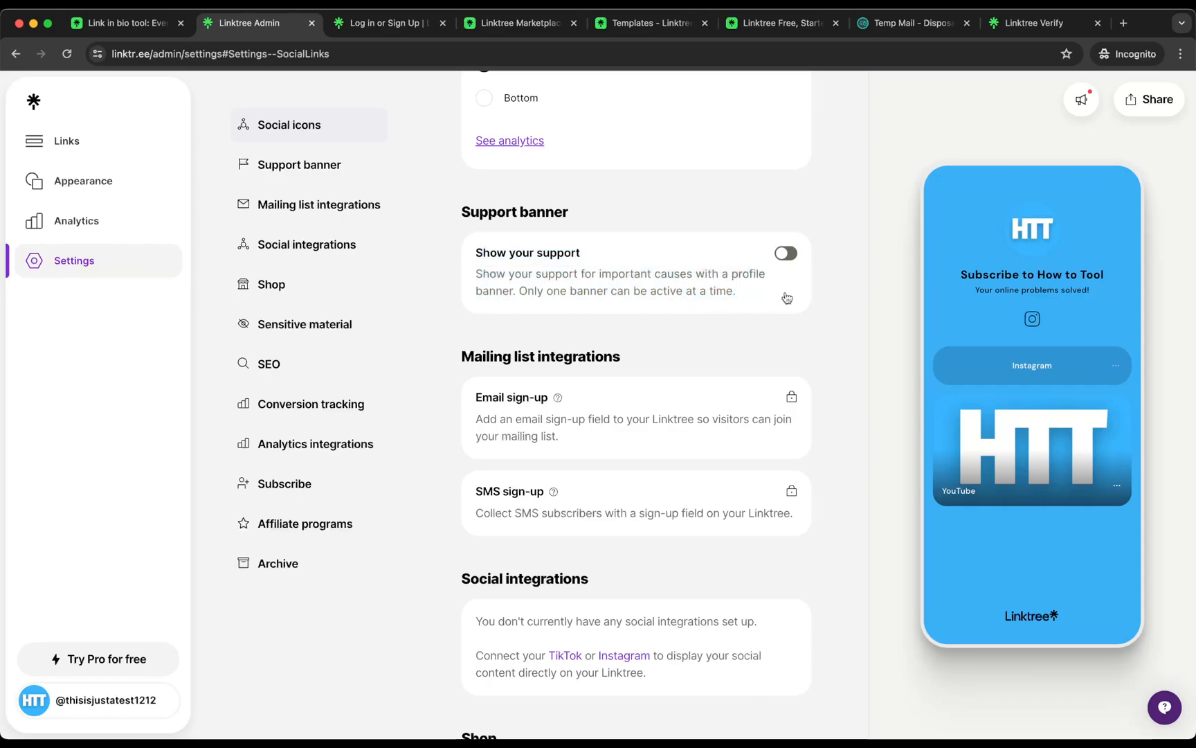
click(788, 256)
click(592, 353)
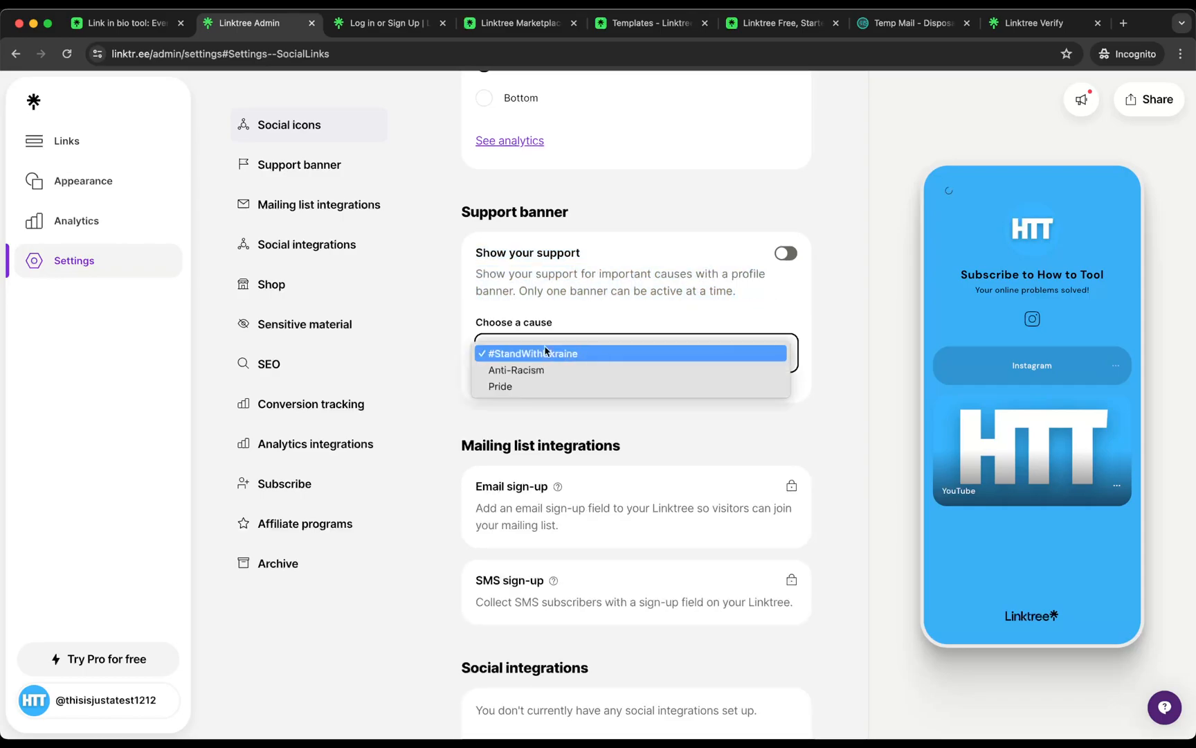
click(523, 321)
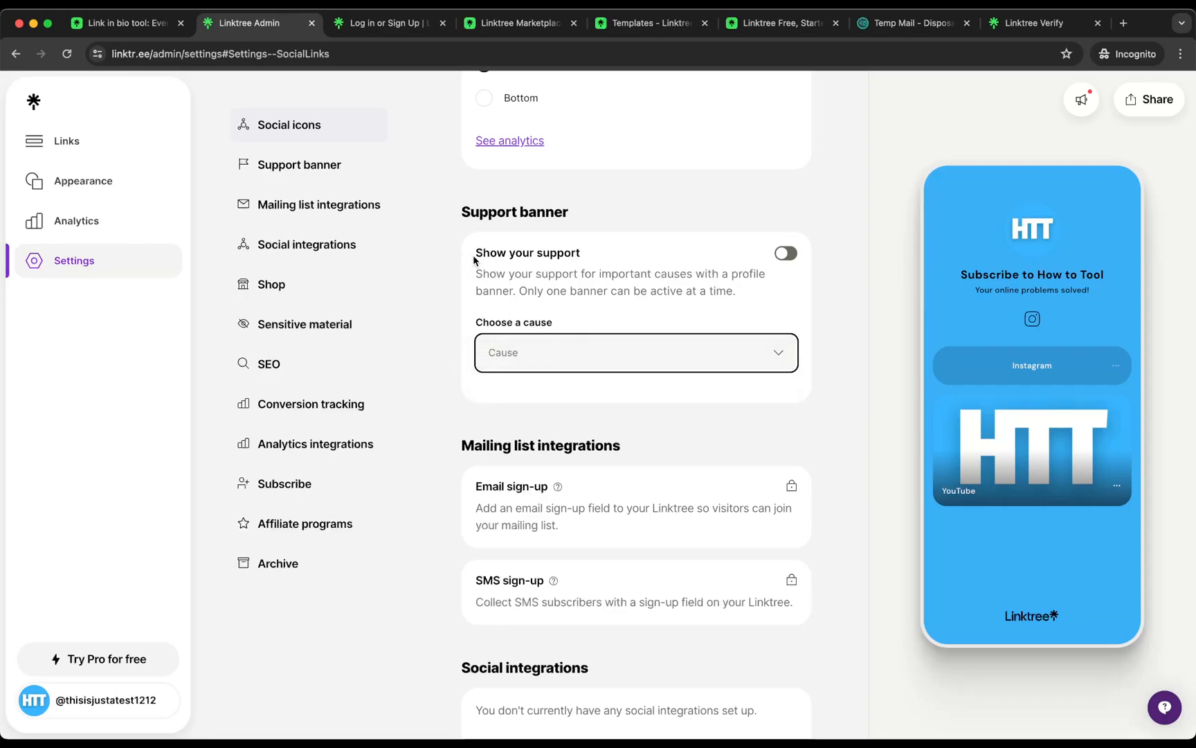
Review the support banner, mailing list, social integrations, Shop, sensitive material, SEO, conversion tracking, analytics integrations and Subscribe settings
click(512, 344)
click(502, 312)
scroll(573, 469, down, 3)
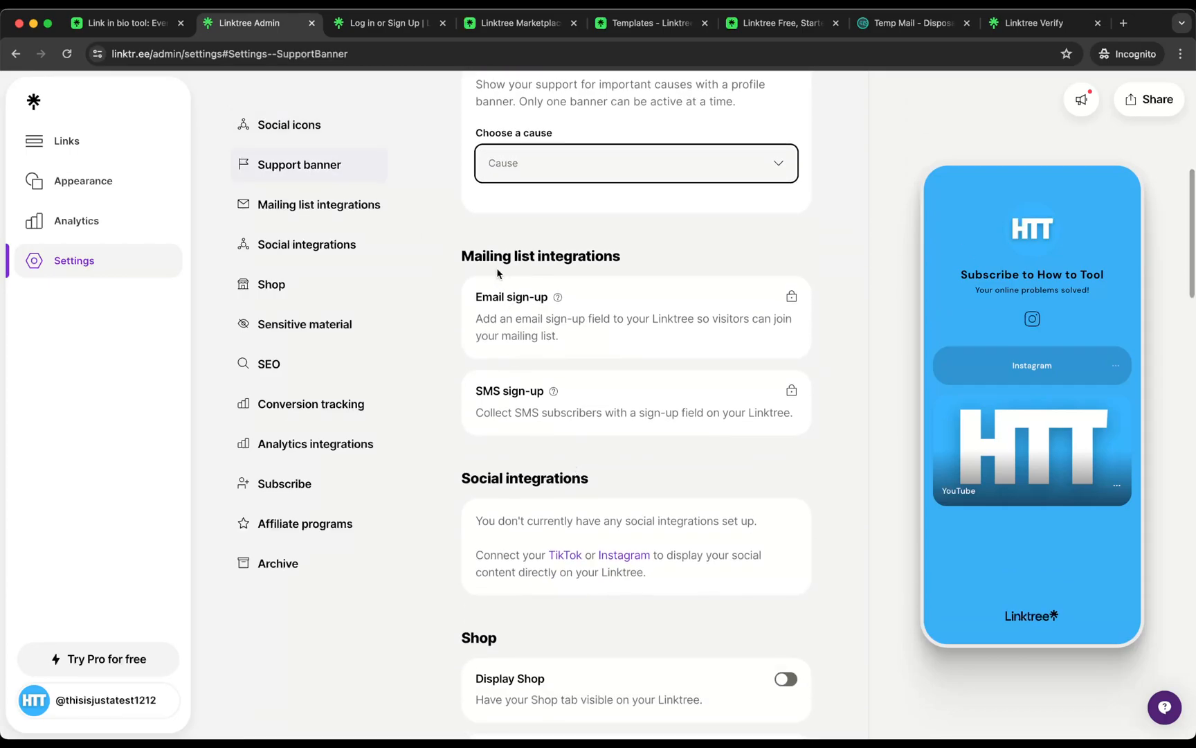
scroll(520, 410, down, 8)
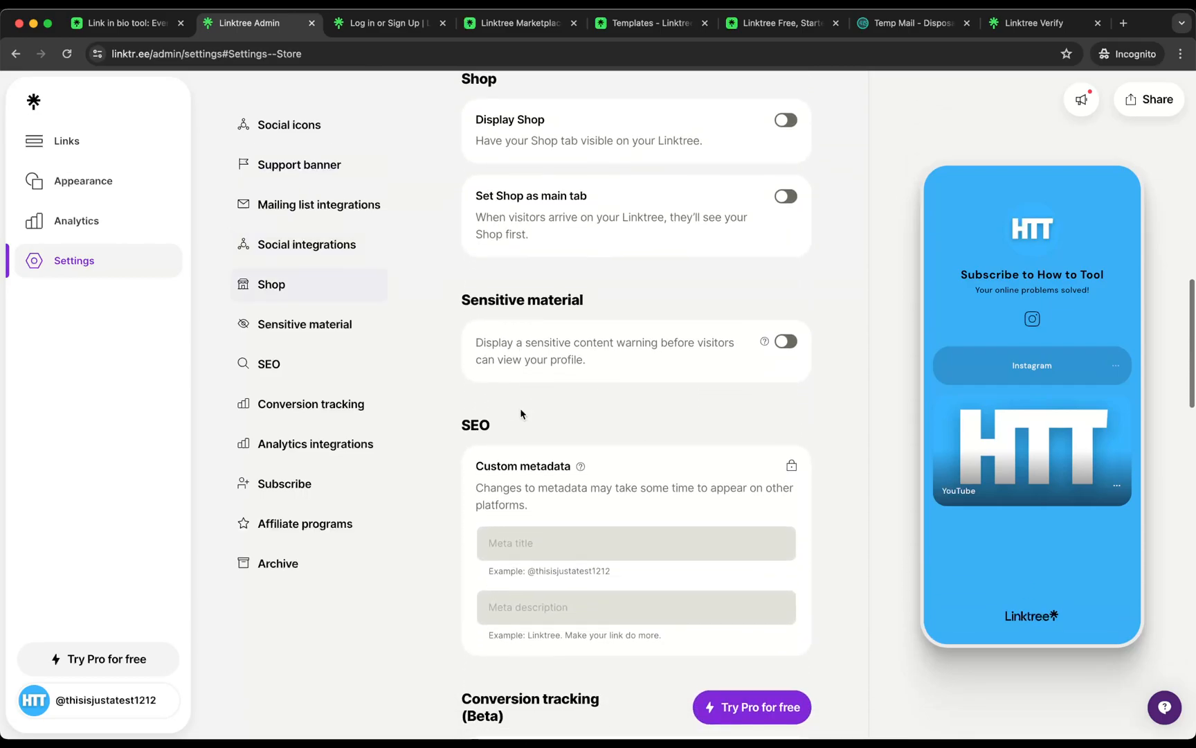
scroll(520, 413, down, 2)
scroll(520, 411, down, 5)
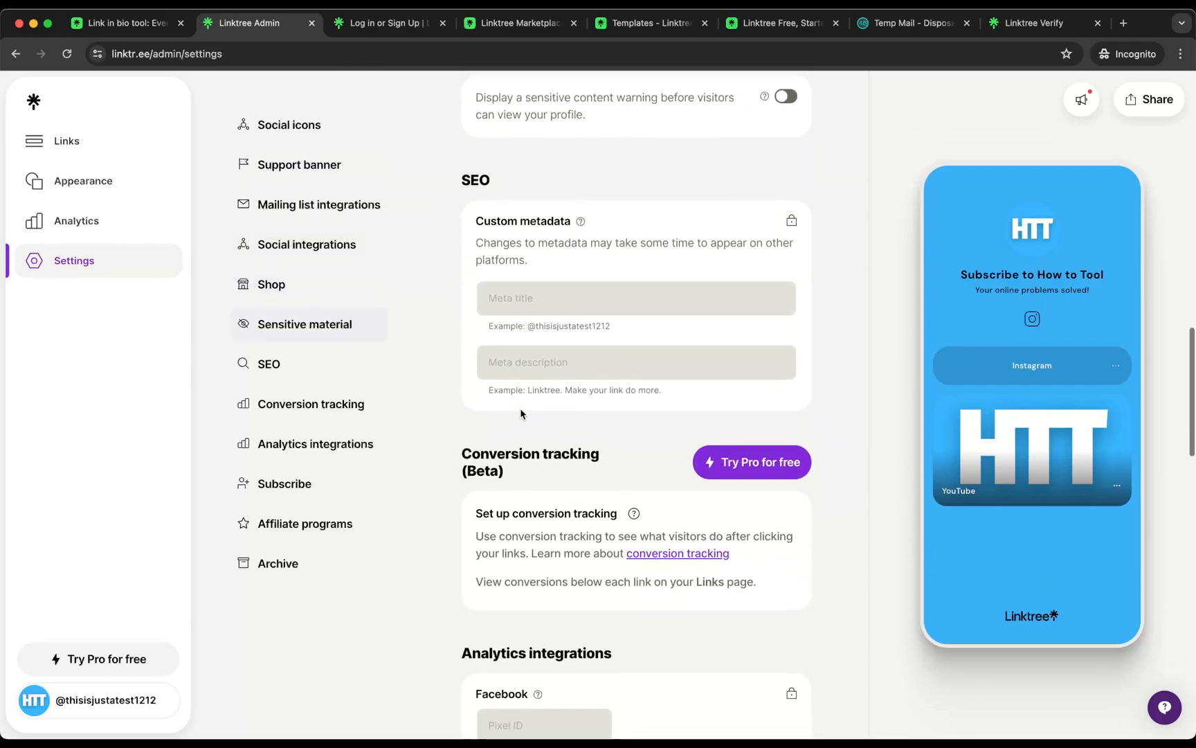
scroll(520, 408, down, 4)
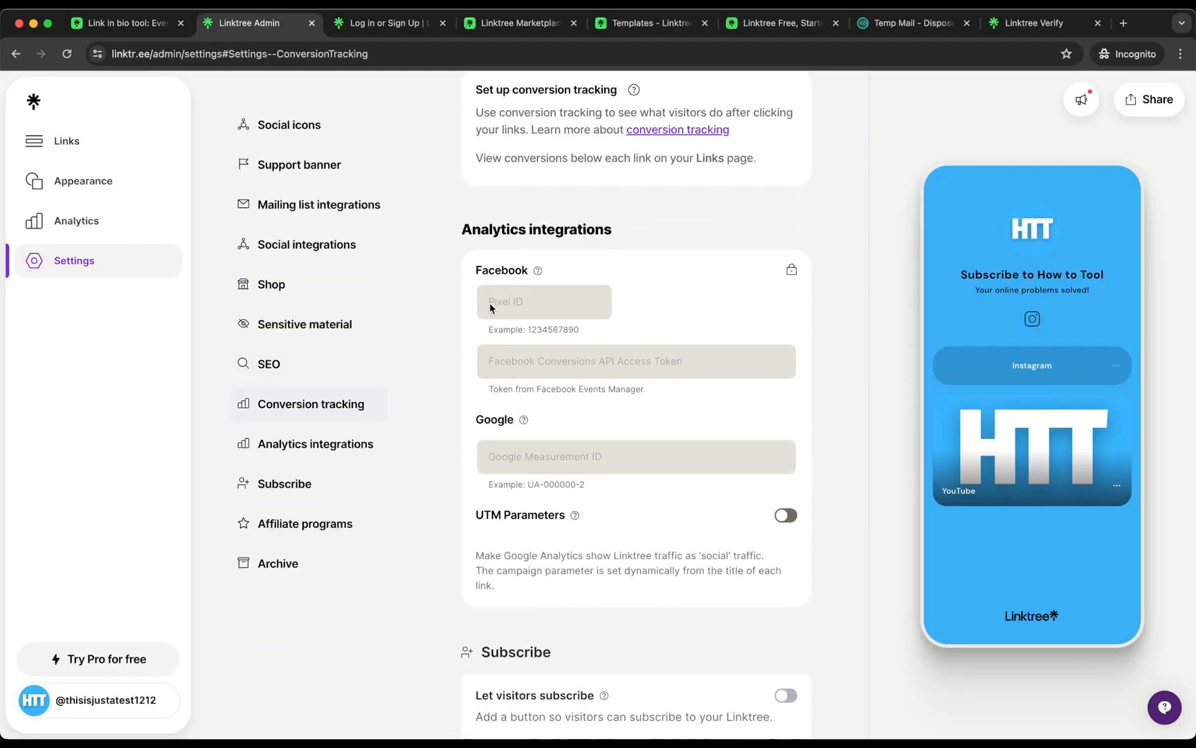
scroll(506, 378, down, 5)
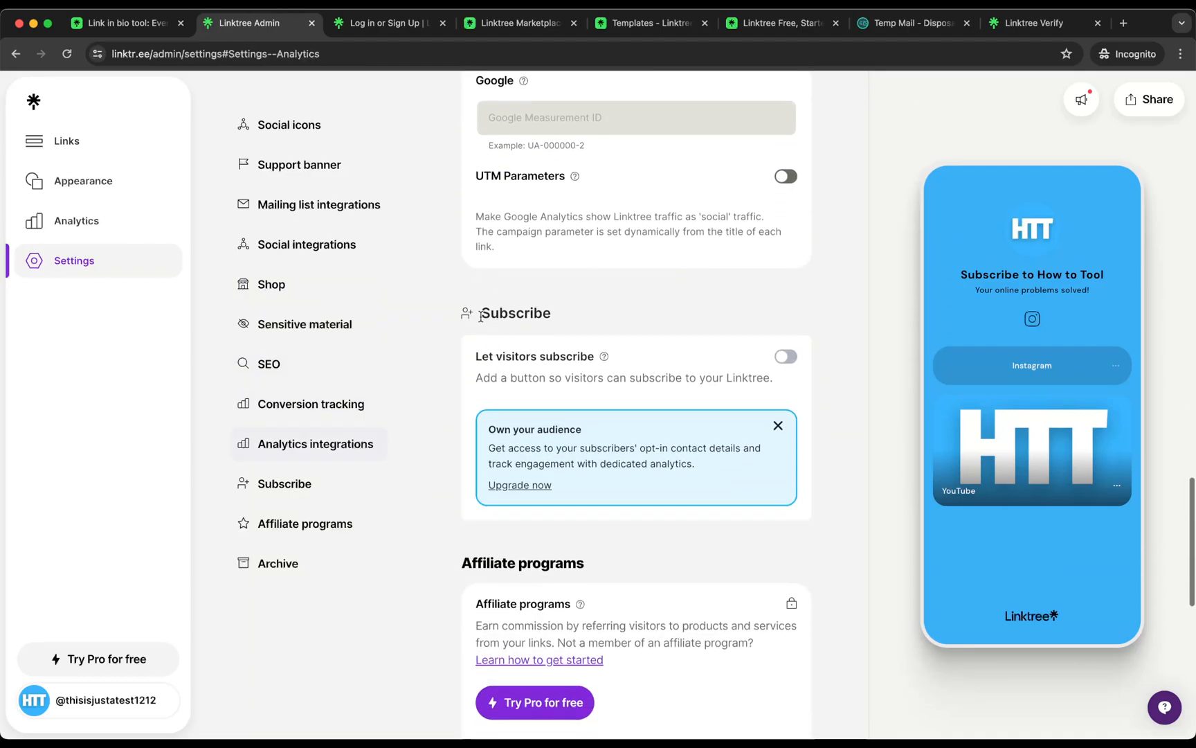
scroll(481, 316, down, 3)
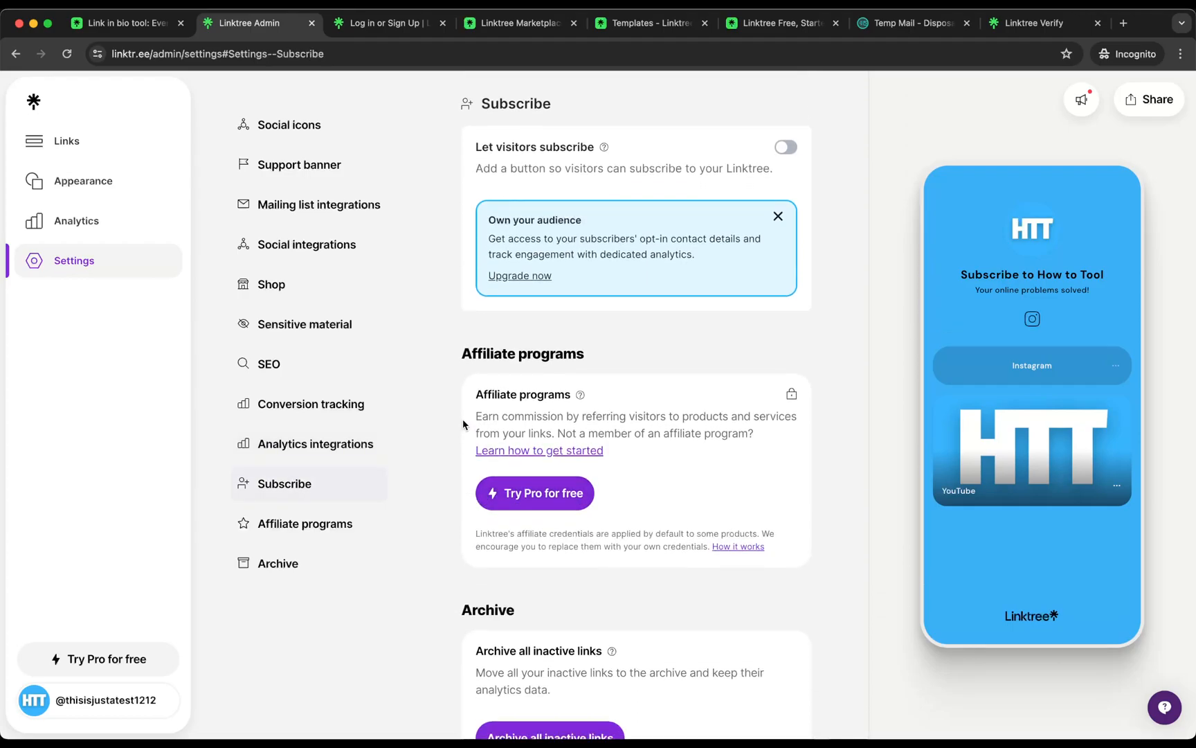
Read the Affiliate programs description and examine the option to archive all inactive links
drag(477, 414, 583, 432)
click(583, 431)
scroll(483, 427, down, 5)
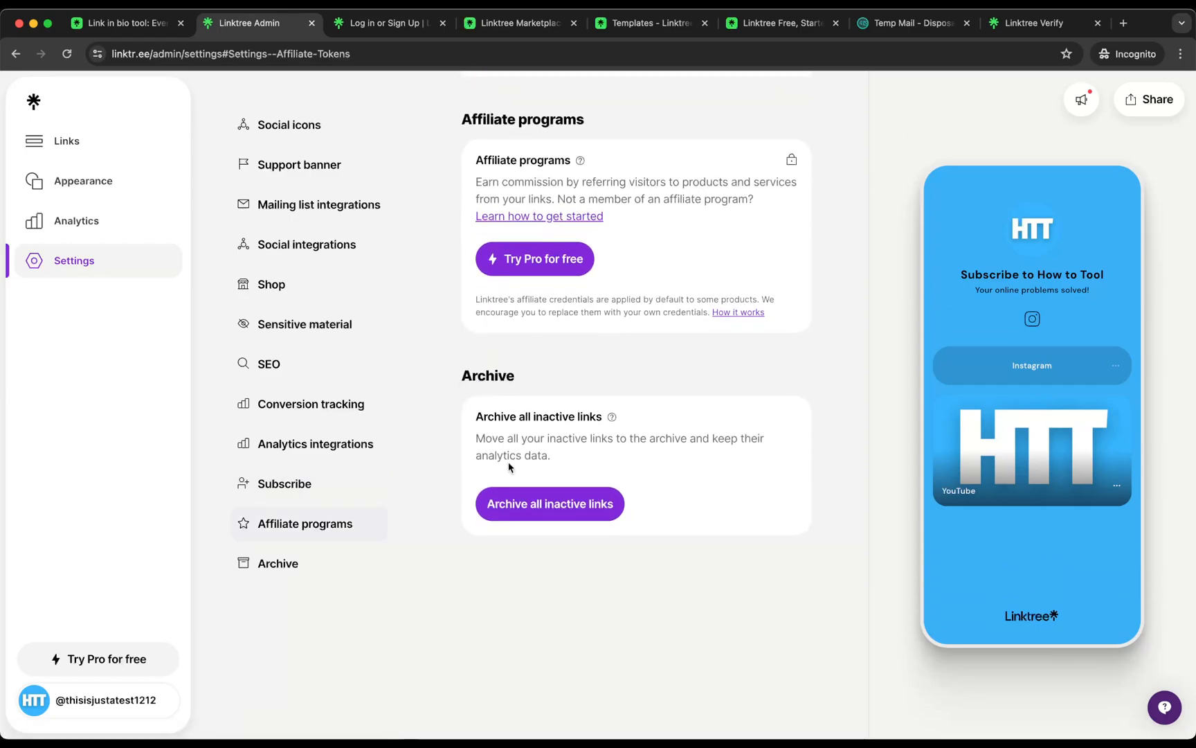
click(544, 509)
Open the Appearance page and review its profile, themes, background color, button styles, font, Linktree logo and sharing preview sections
scroll(100, 558, down, 3)
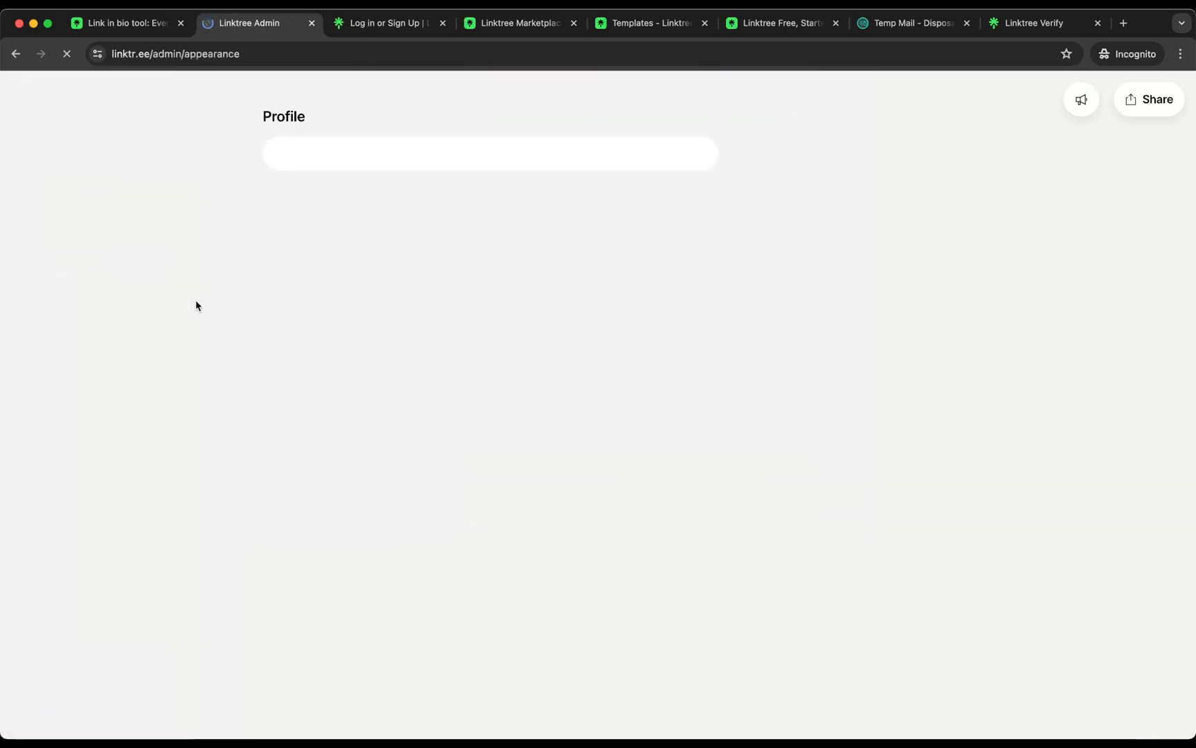
scroll(261, 441, down, 3)
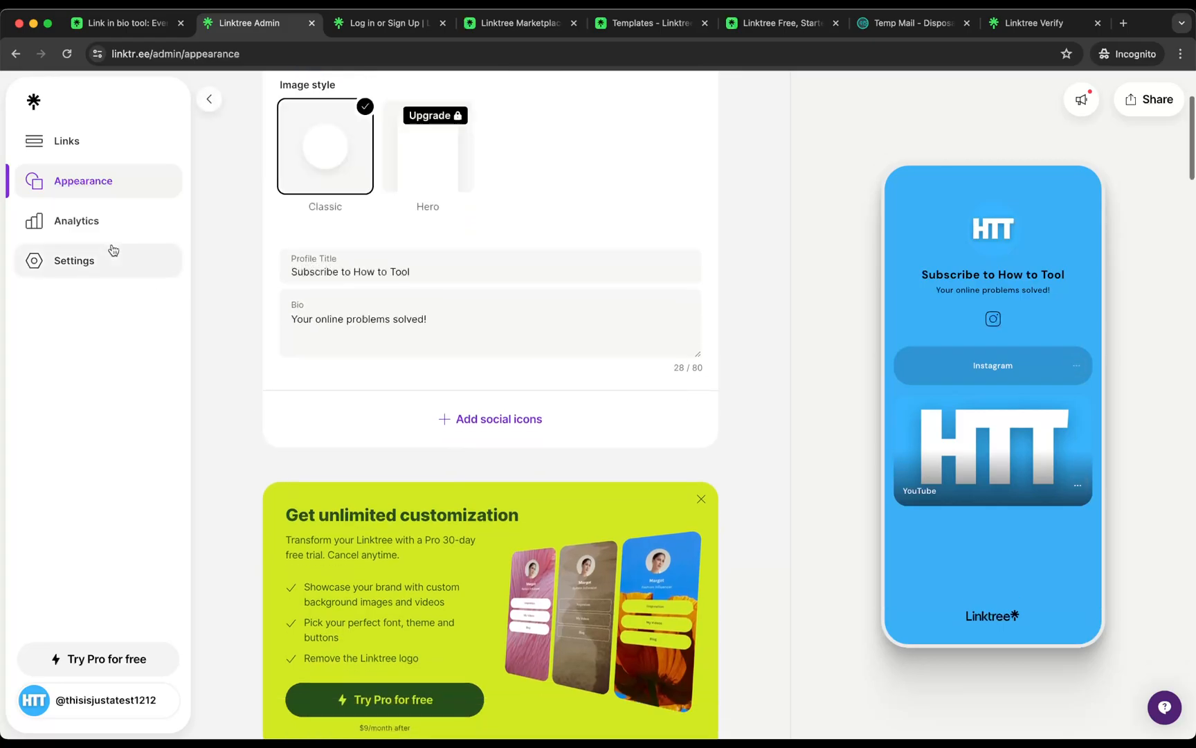
scroll(291, 364, down, 15)
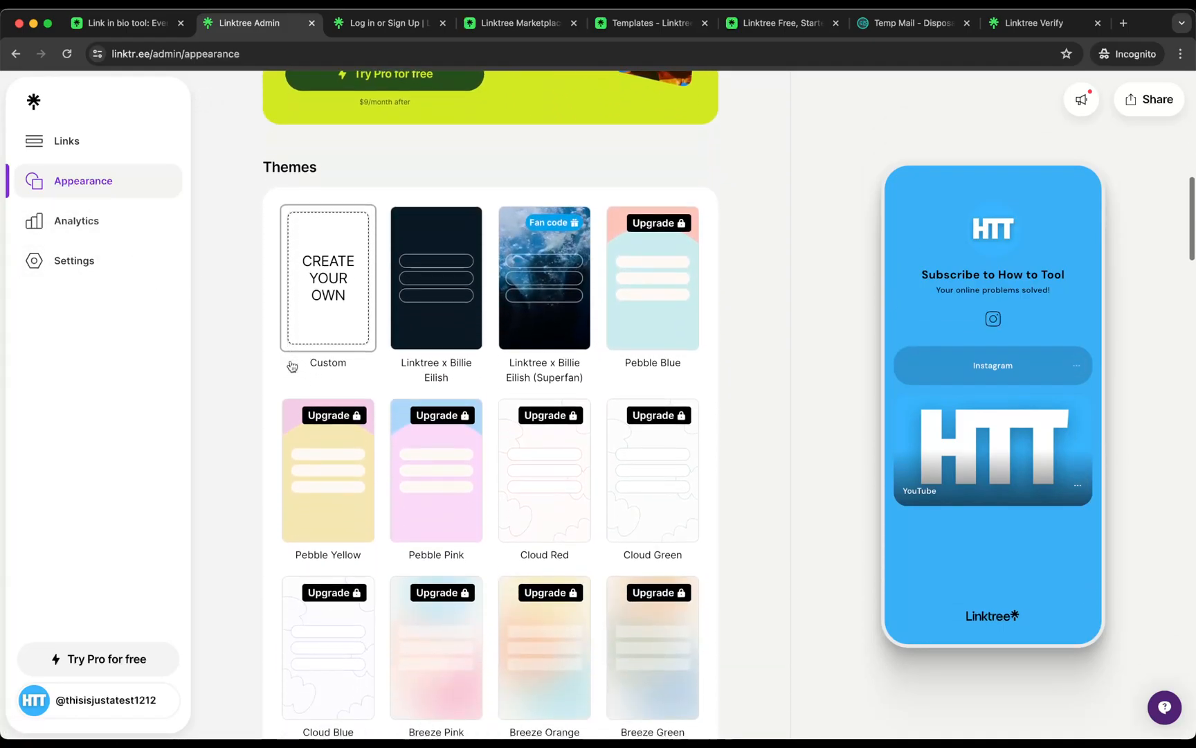
scroll(291, 365, down, 18)
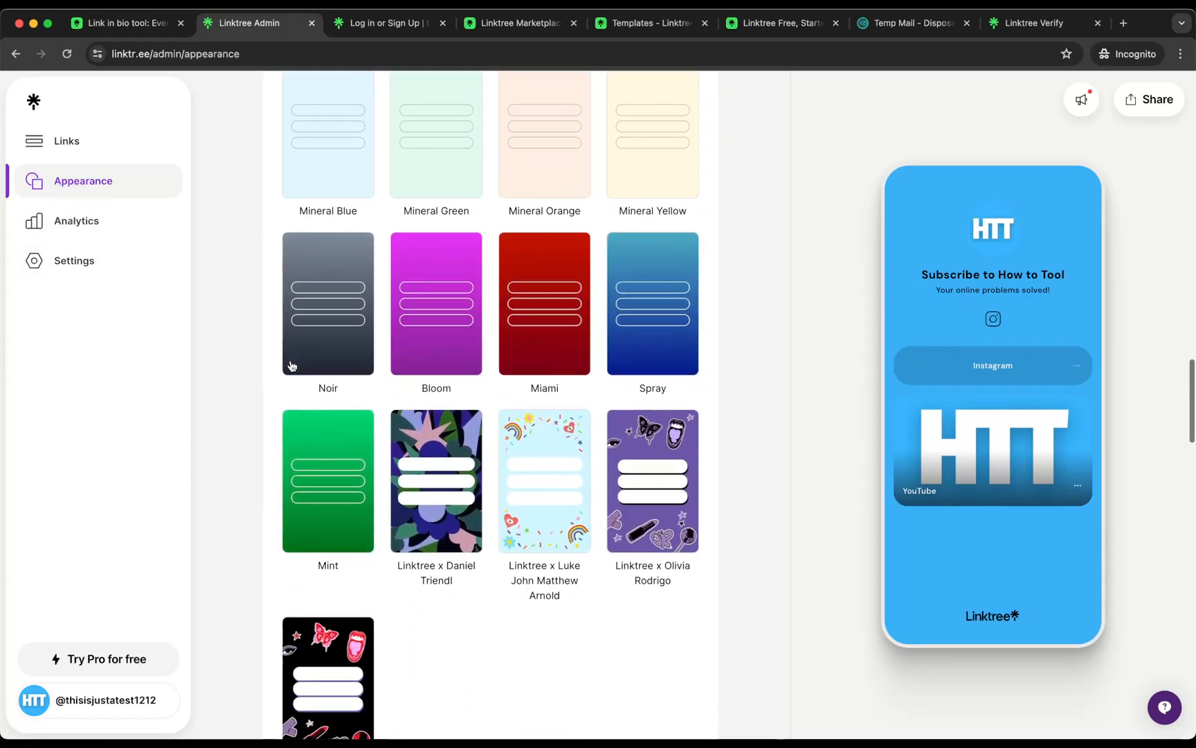
scroll(291, 365, down, 17)
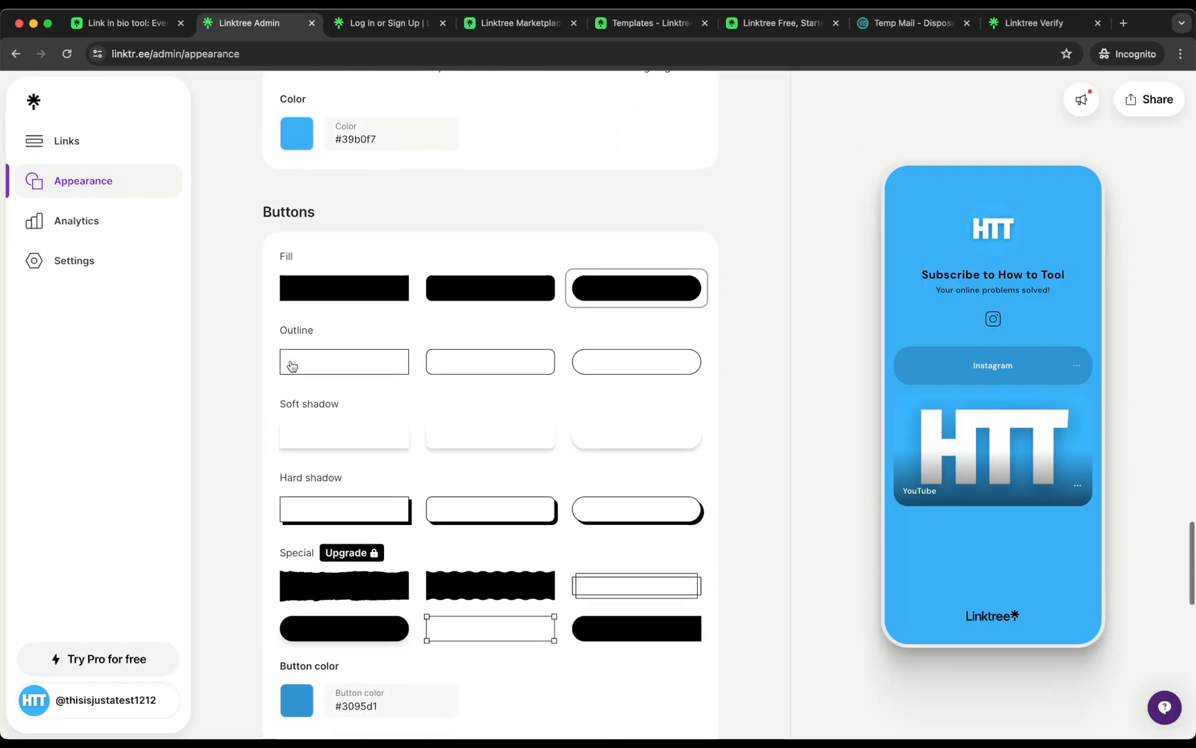
scroll(291, 366, down, 10)
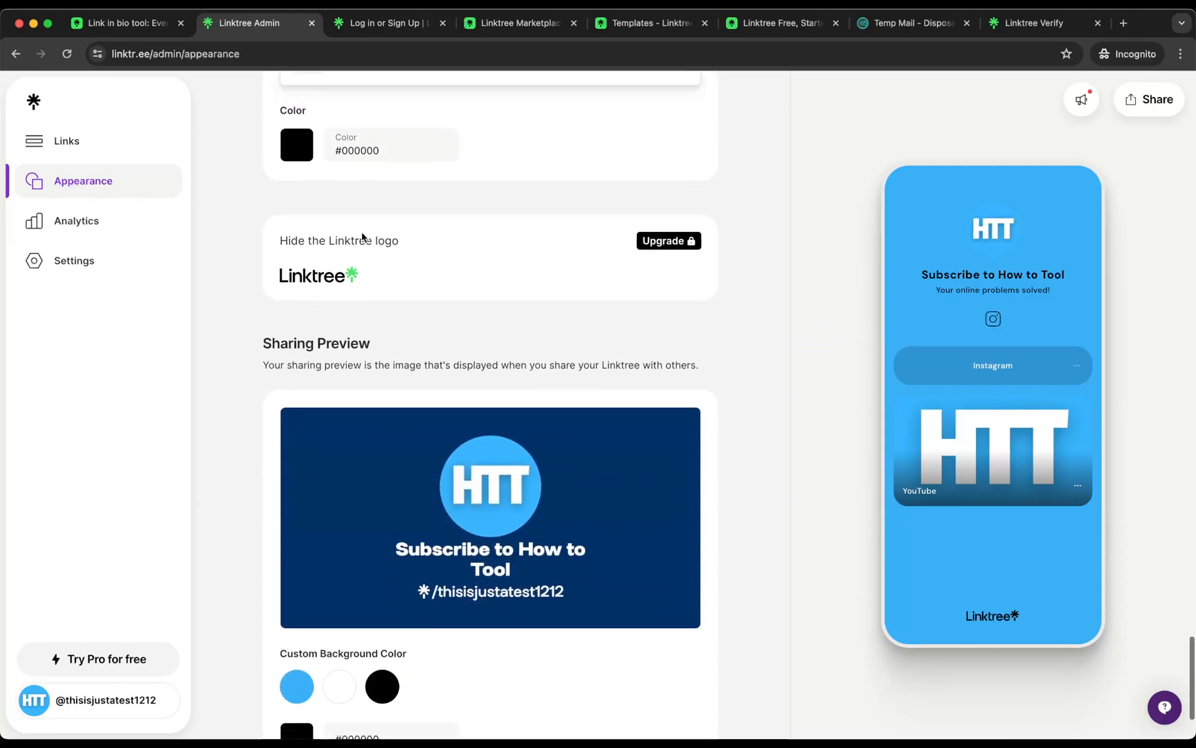
Browse the template gallery on the Linktree Templates page, and return to the Linktree homepage
click(647, 23)
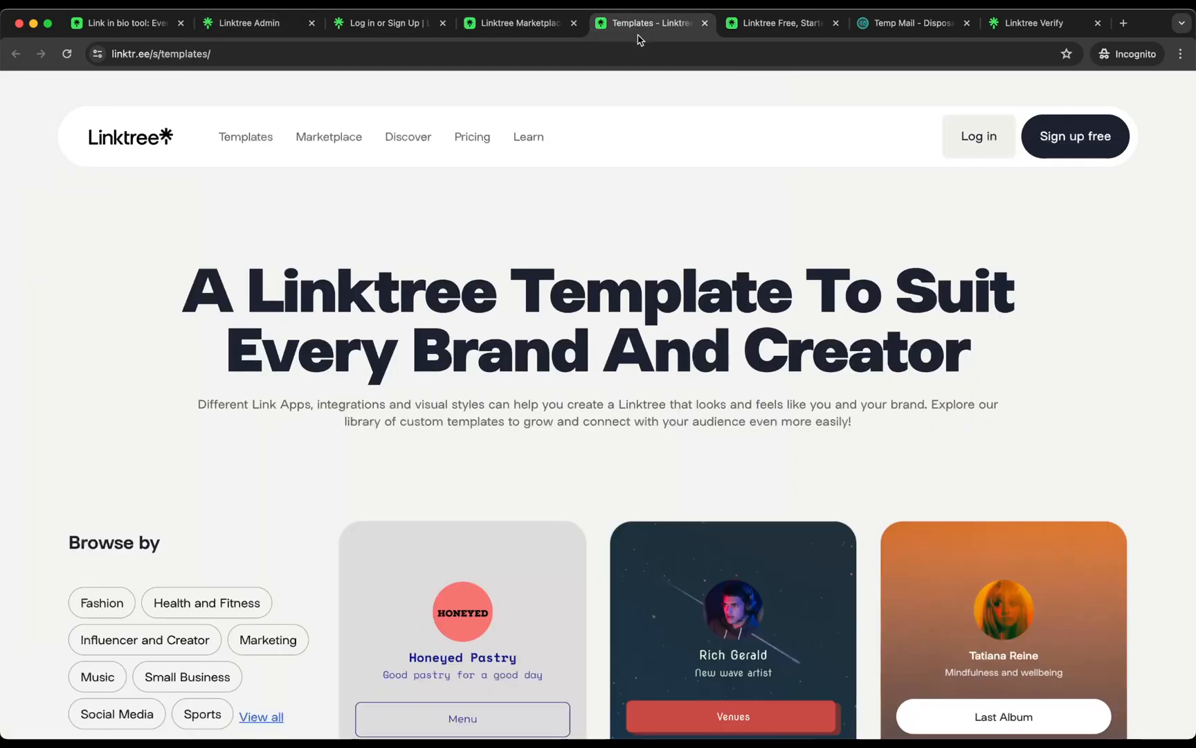
scroll(512, 408, down, 6)
scroll(272, 436, up, 4)
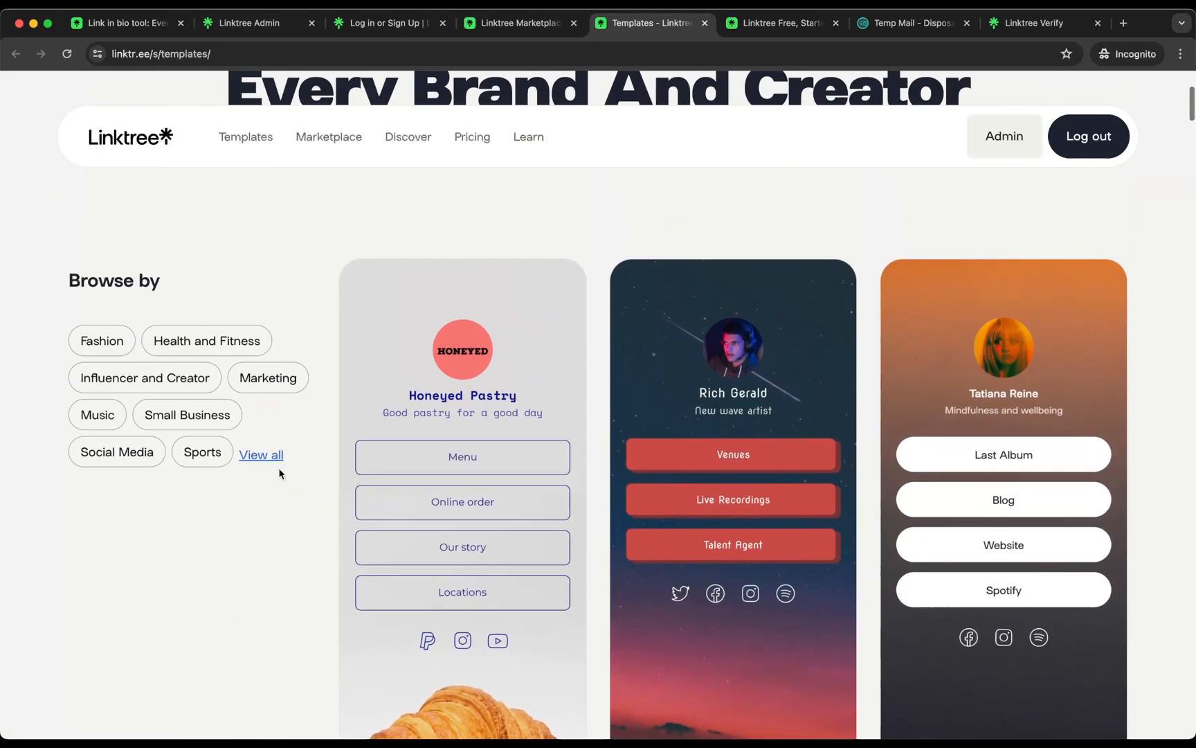
scroll(305, 471, down, 2)
scroll(321, 500, down, 8)
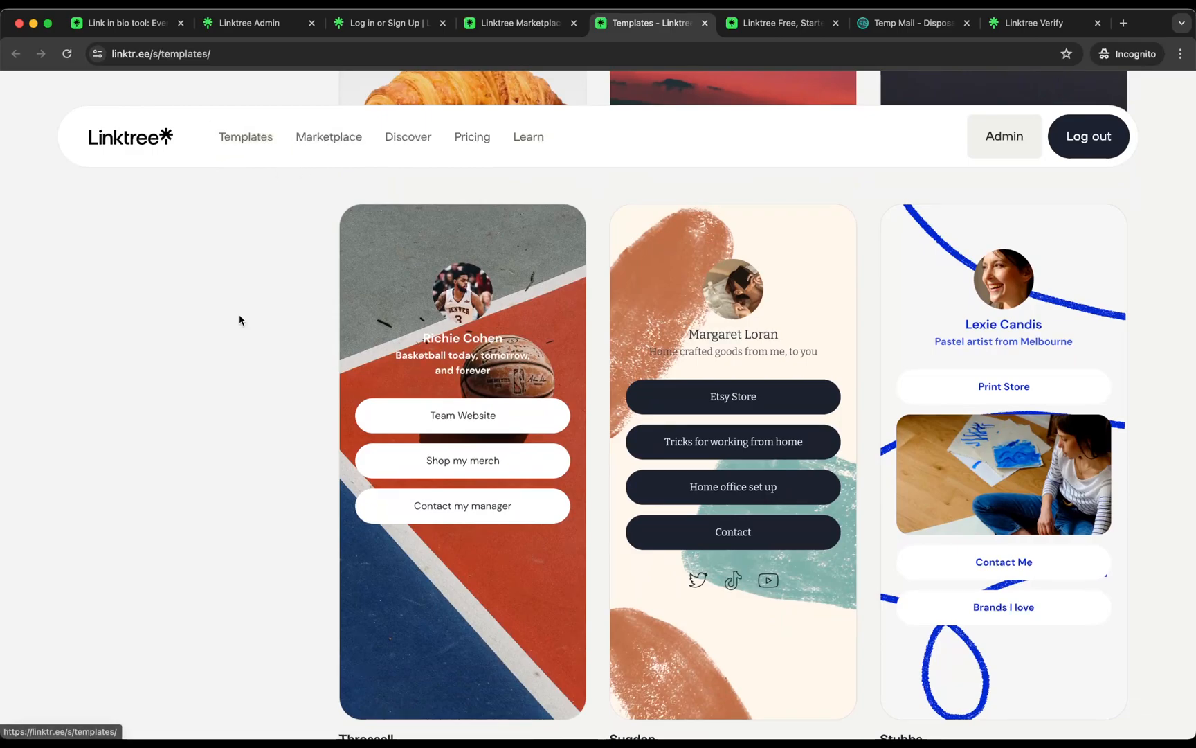
scroll(240, 319, down, 6)
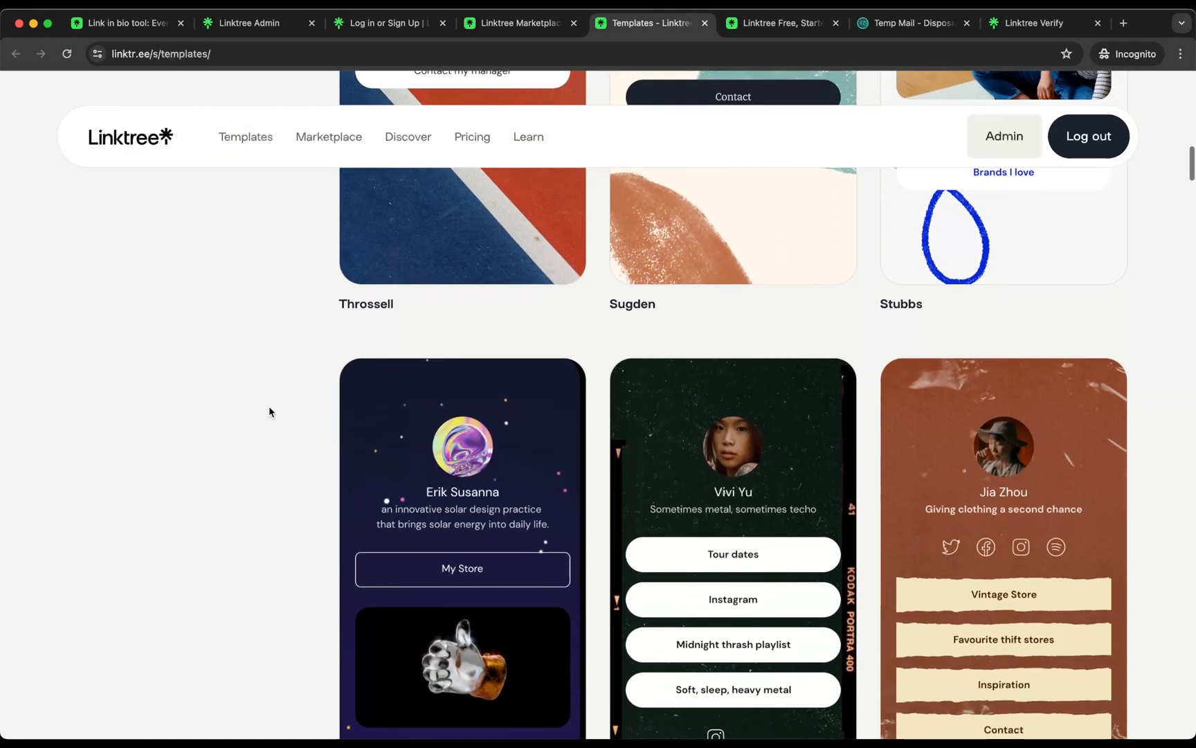
scroll(269, 412, down, 7)
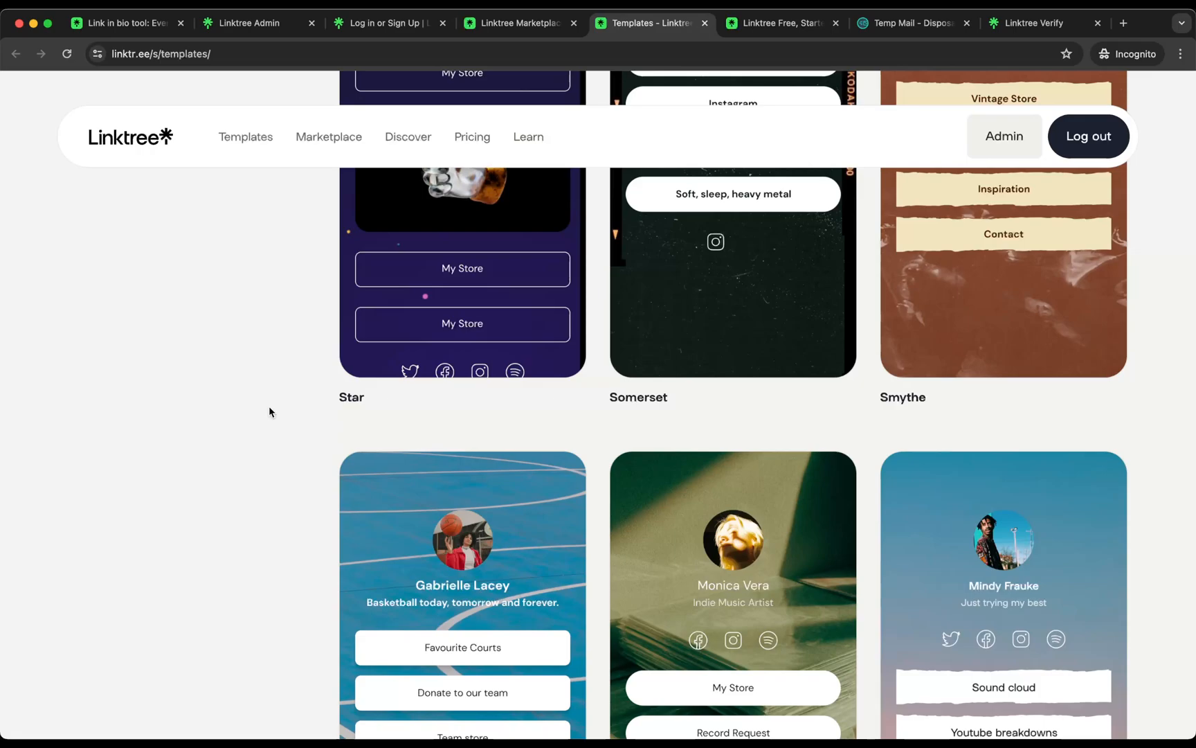
scroll(270, 412, down, 6)
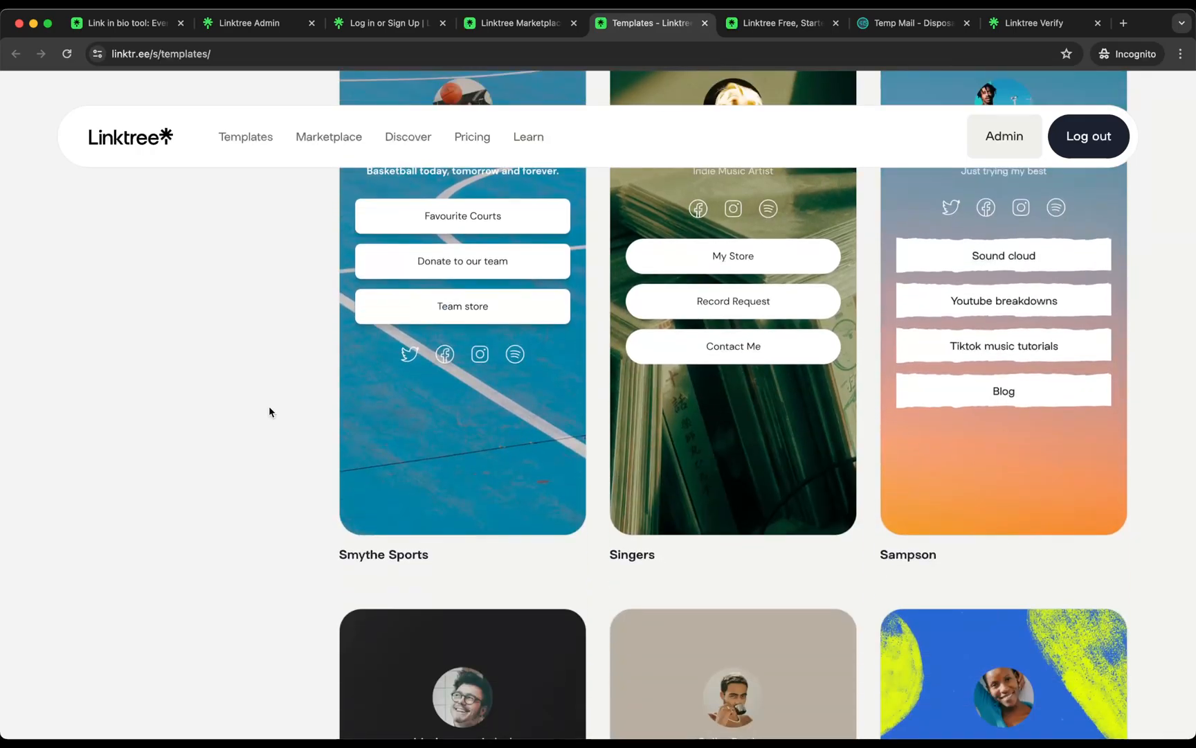
scroll(270, 412, up, 1)
scroll(270, 412, down, 11)
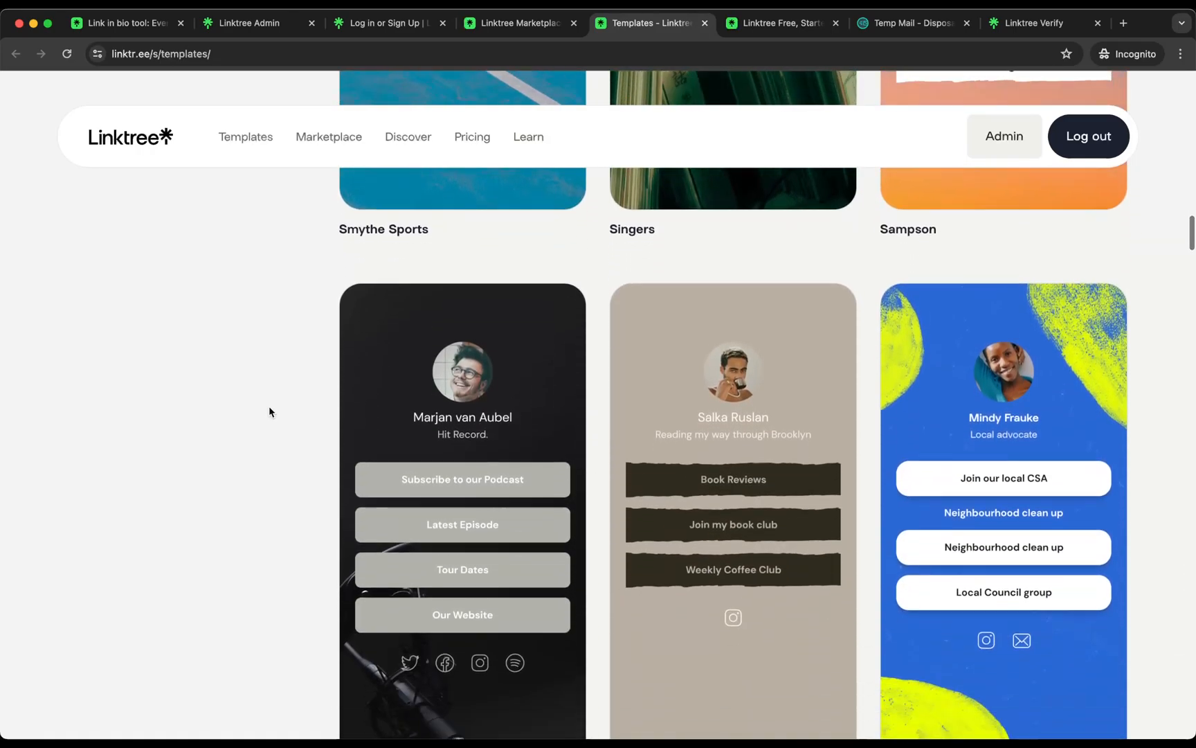
scroll(270, 412, down, 10)
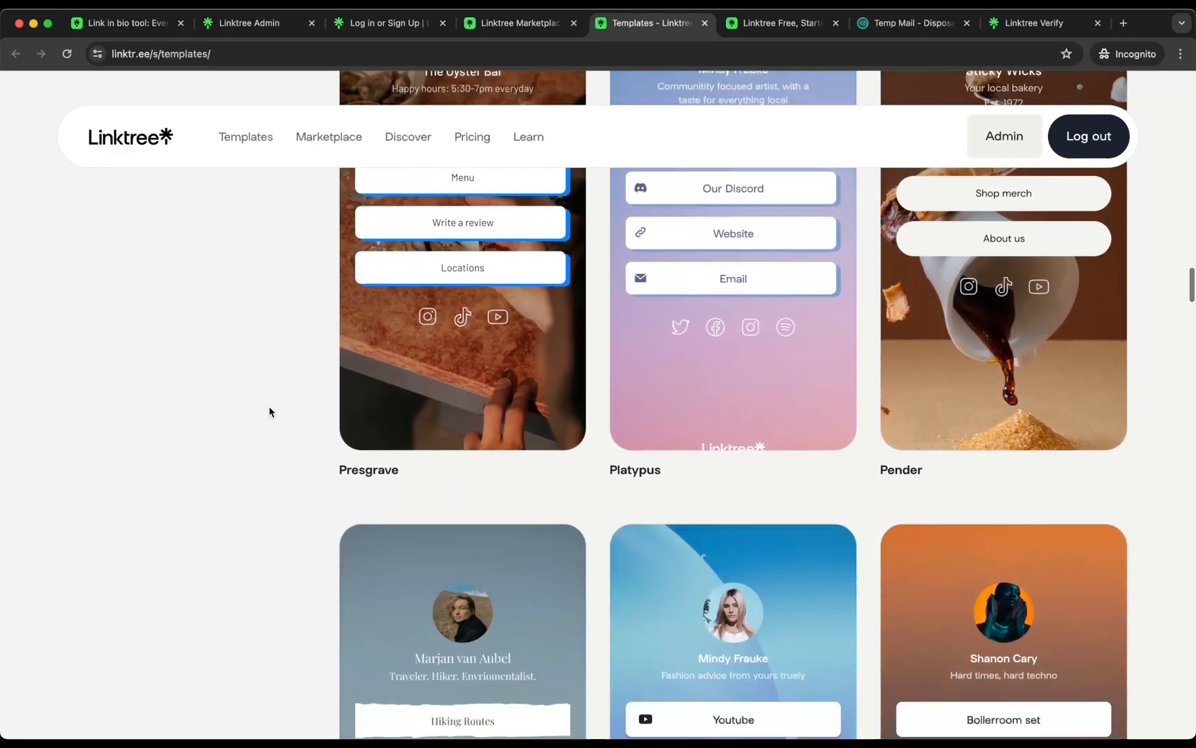
scroll(269, 412, down, 3)
scroll(269, 412, down, 4)
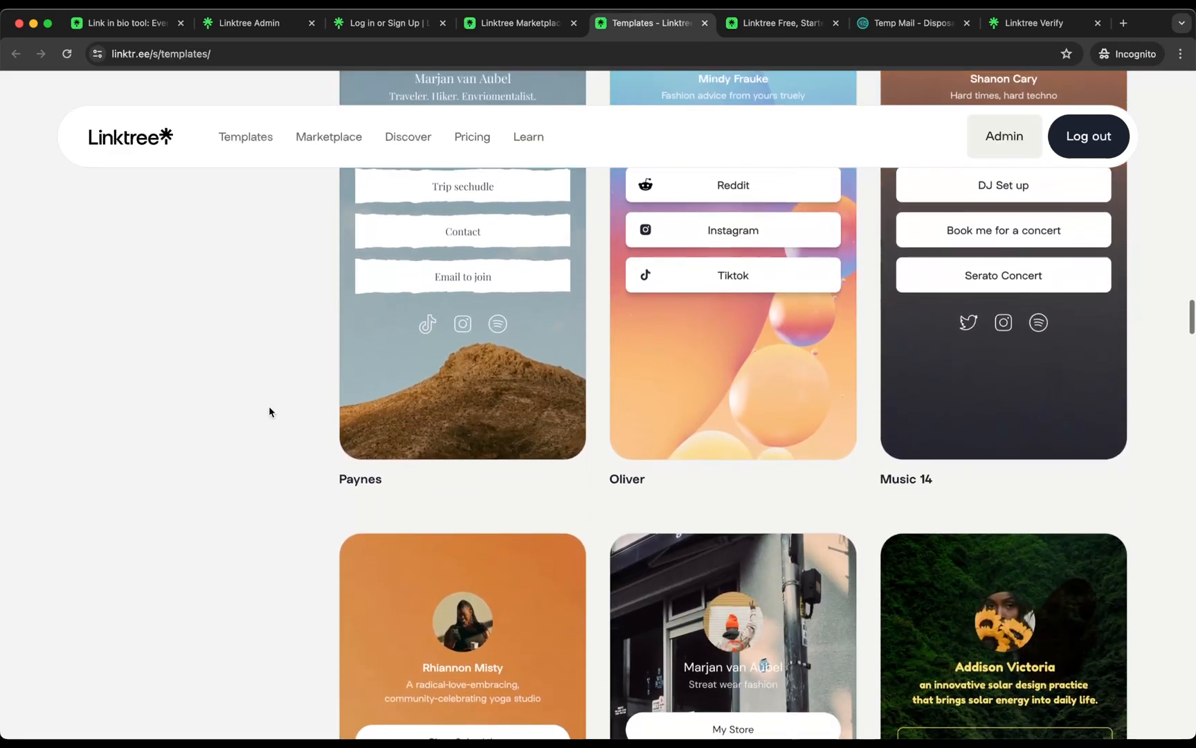
scroll(270, 412, down, 6)
scroll(269, 411, up, 20)
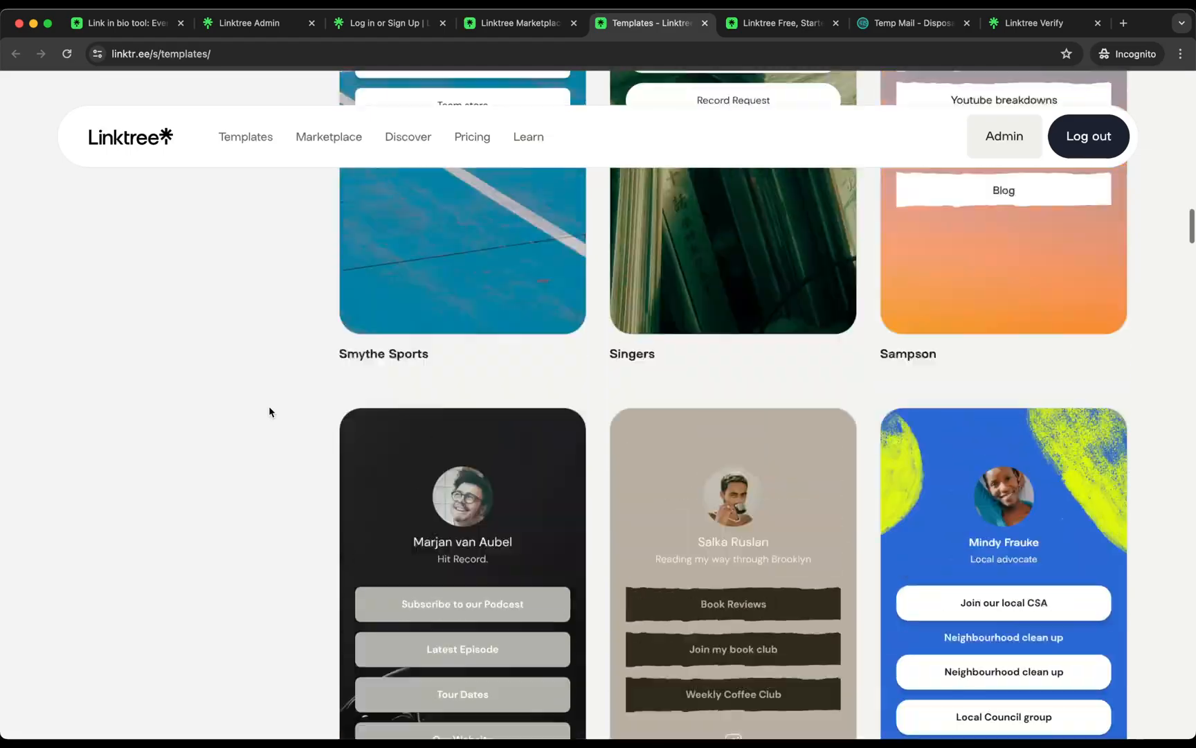
scroll(268, 406, up, 20)
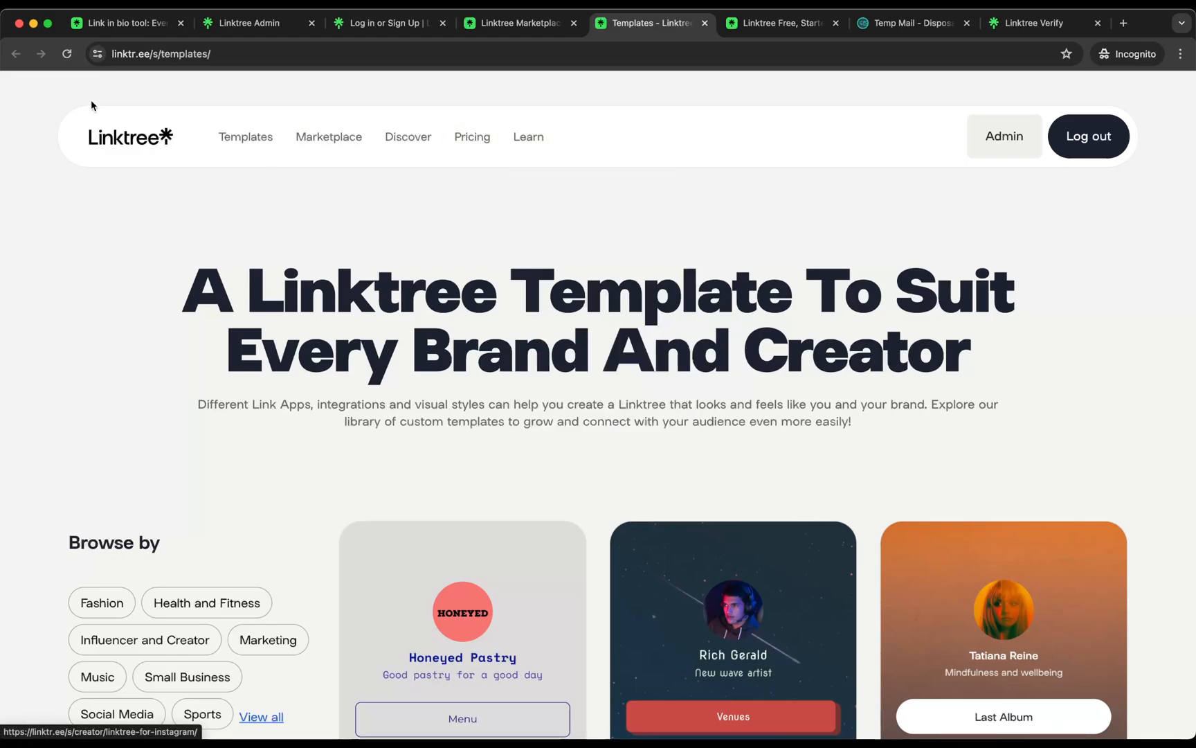
click(111, 23)
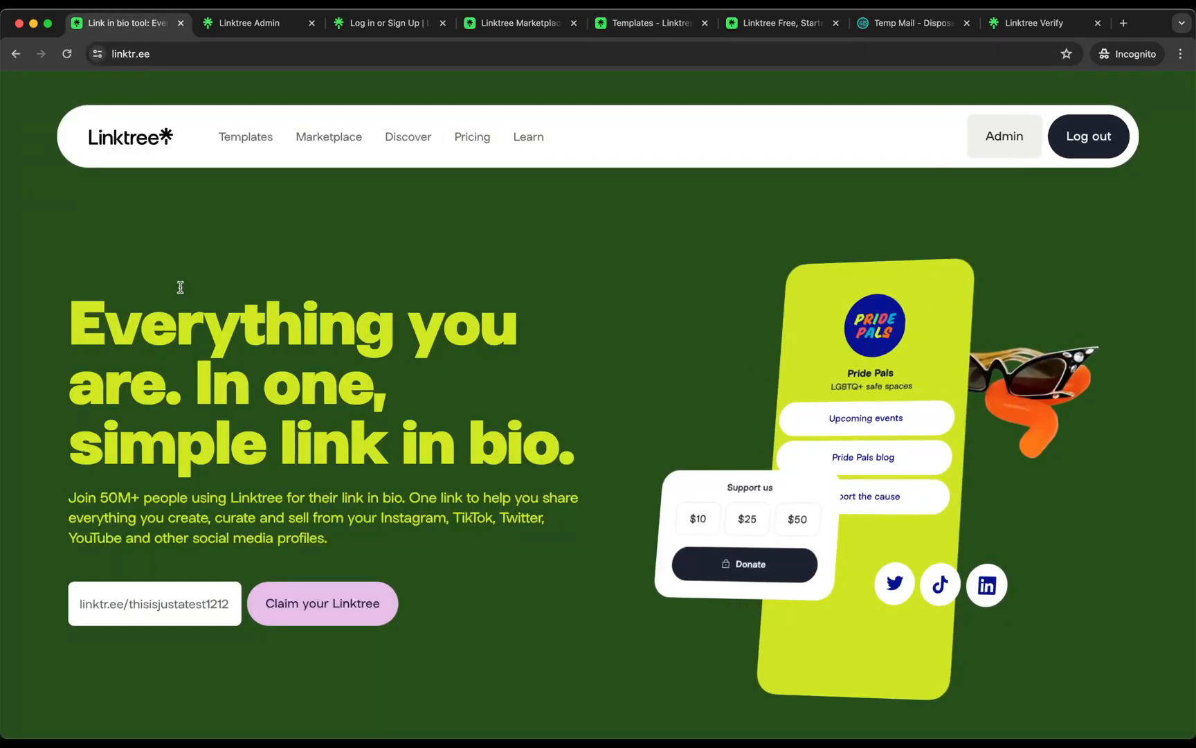